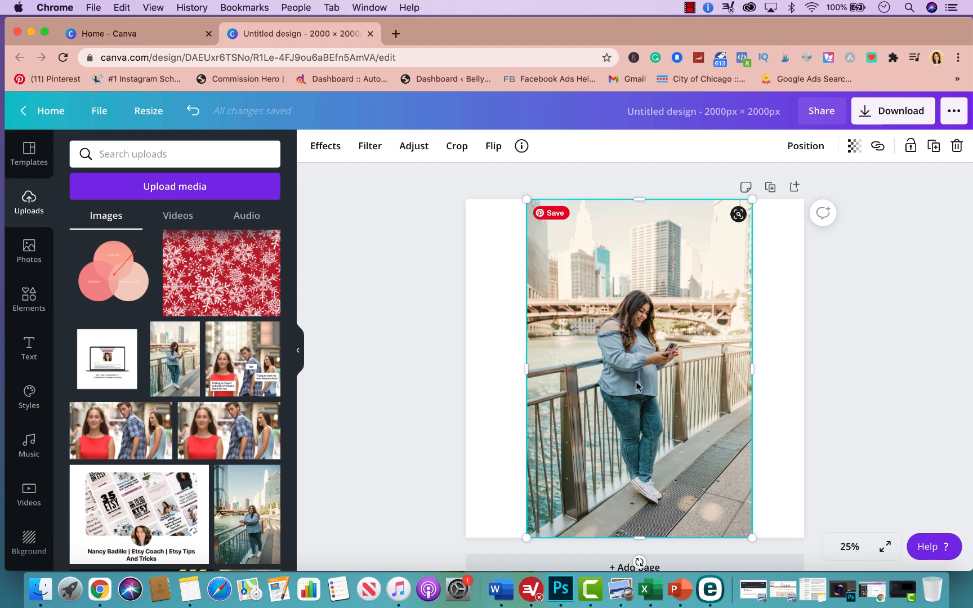
# Remove the background from the photo of the woman and place a duplicate of the cutout beside the original.
pyautogui.click(325, 146)
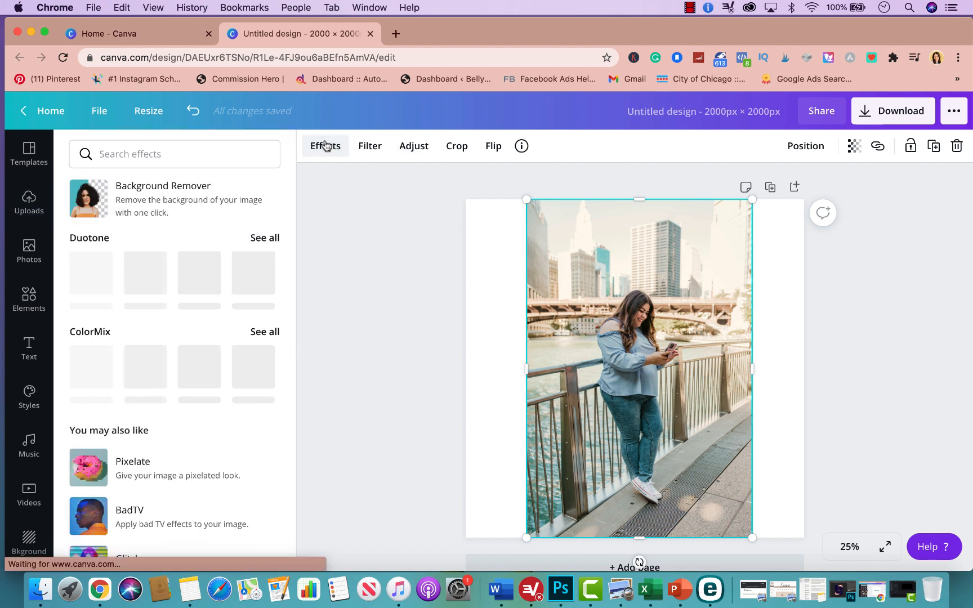
pyautogui.click(152, 195)
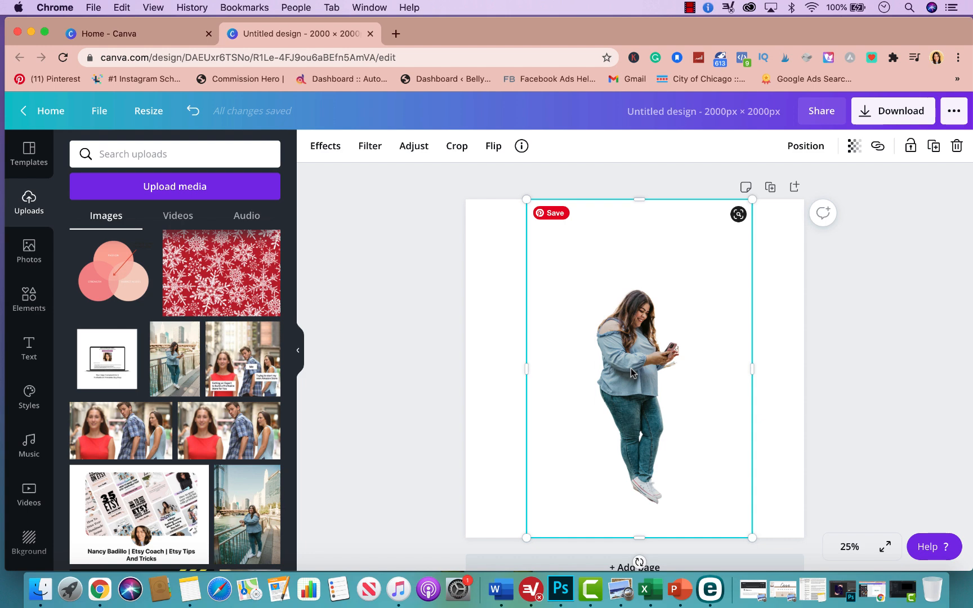
pyautogui.click(933, 146)
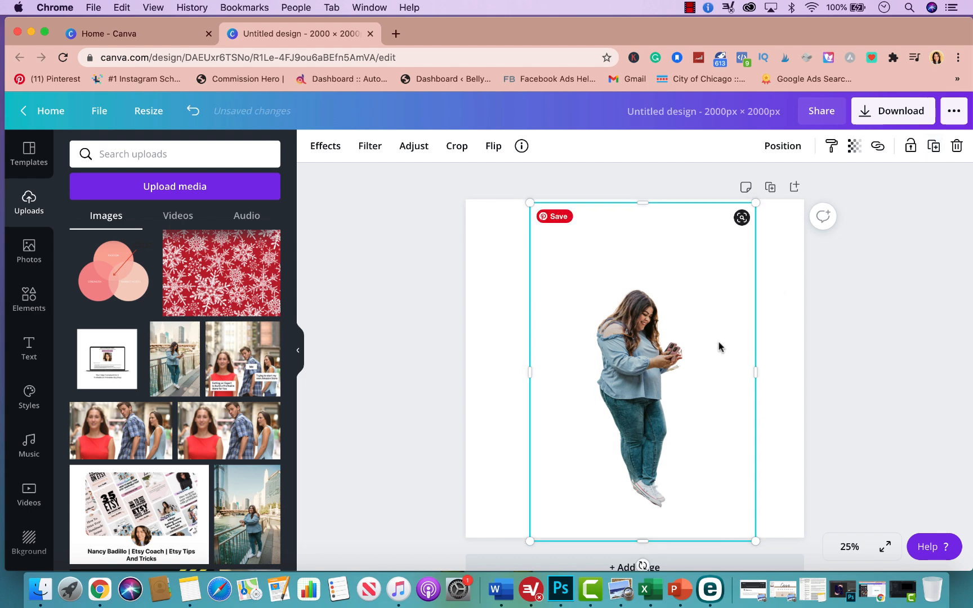
pyautogui.moveTo(646, 360); pyautogui.dragTo(728, 359)
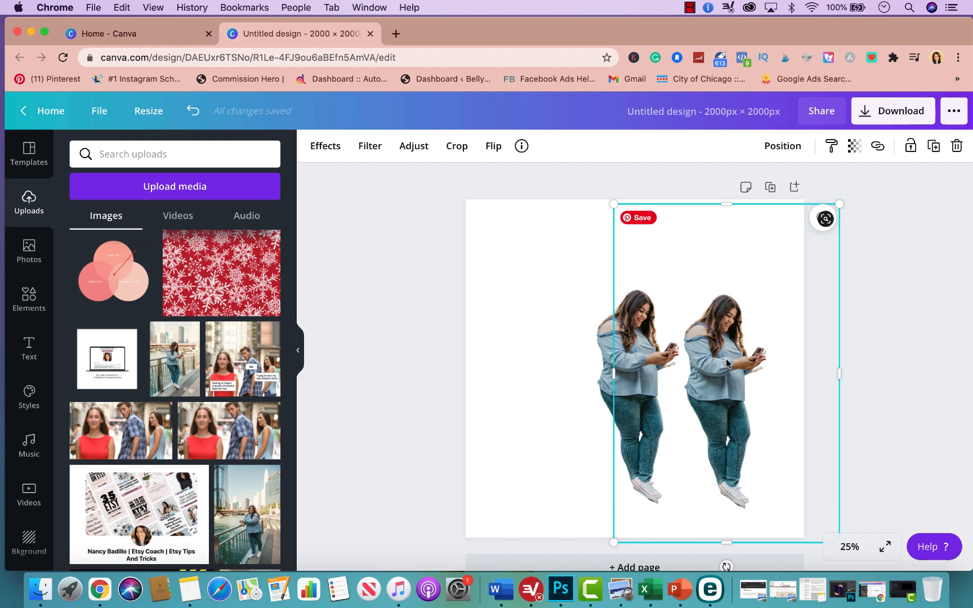
# Rearrange the two cutouts side by side, level with each other, in the left and right halves of the page.
pyautogui.moveTo(735, 380); pyautogui.dragTo(535, 390)
pyautogui.click(662, 419)
pyautogui.moveTo(663, 419); pyautogui.dragTo(751, 417)
pyautogui.moveTo(512, 382); pyautogui.dragTo(549, 382)
# Give the right-hand cutout the Cherry duotone effect and open the effect's colour settings.
pyautogui.click(733, 349)
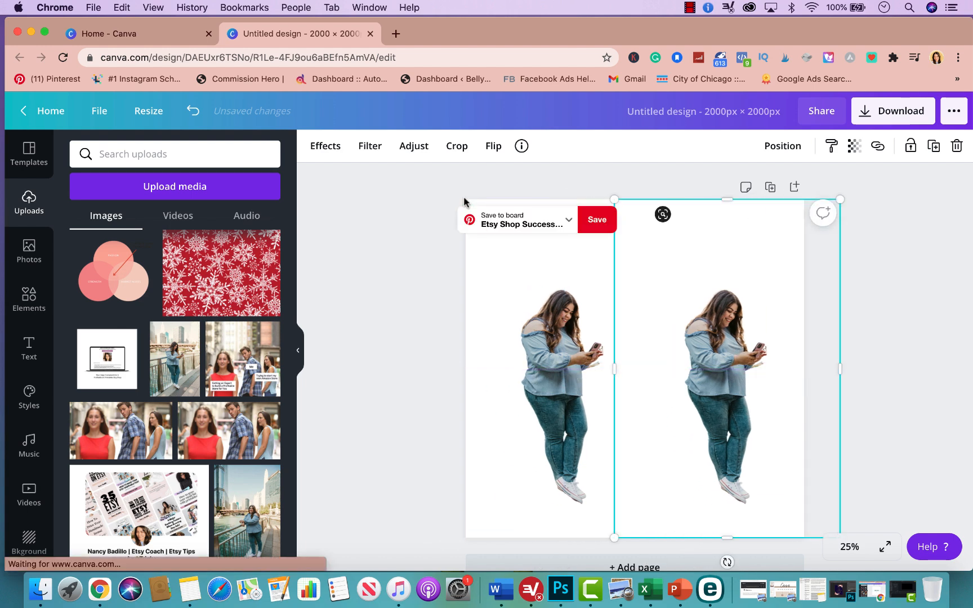
pyautogui.click(320, 152)
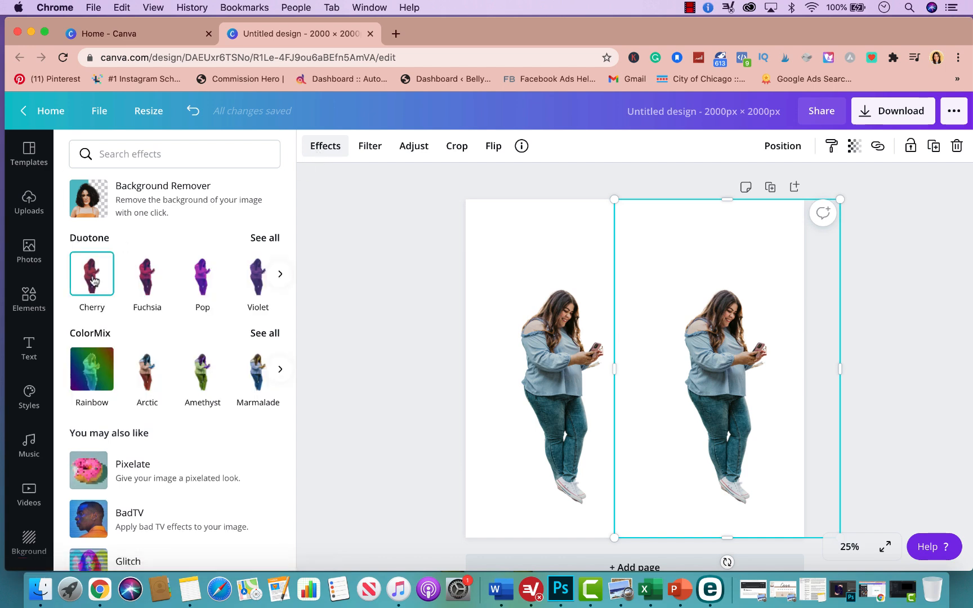
pyautogui.click(94, 280)
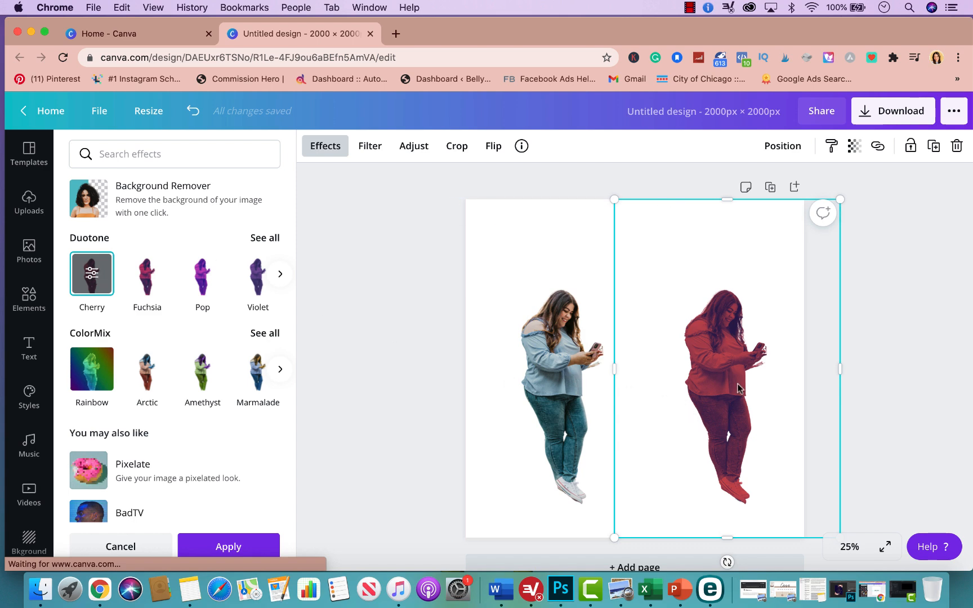
pyautogui.click(92, 276)
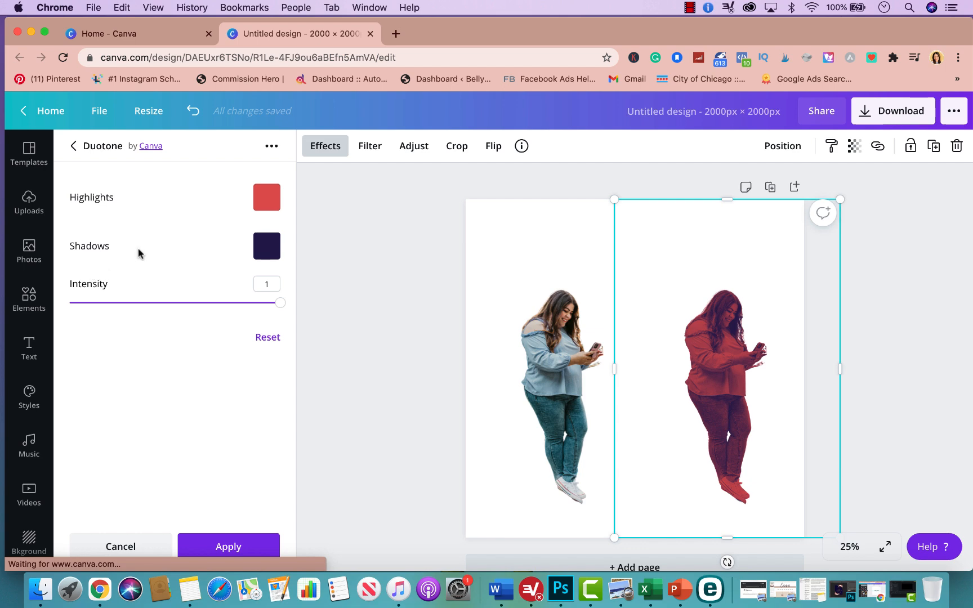
# Set both the highlights and the shadows of the duotone to white (#FFFFFF) and leave the effect settings.
pyautogui.click(268, 201)
pyautogui.moveTo(293, 254); pyautogui.dragTo(257, 221)
pyautogui.click(202, 219)
pyautogui.click(277, 252)
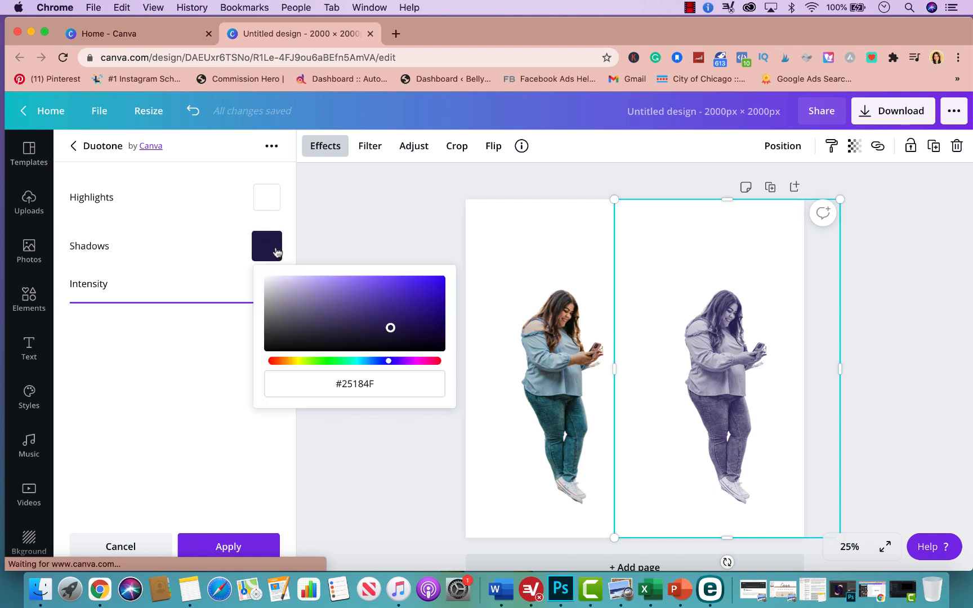
pyautogui.moveTo(390, 327); pyautogui.dragTo(235, 266)
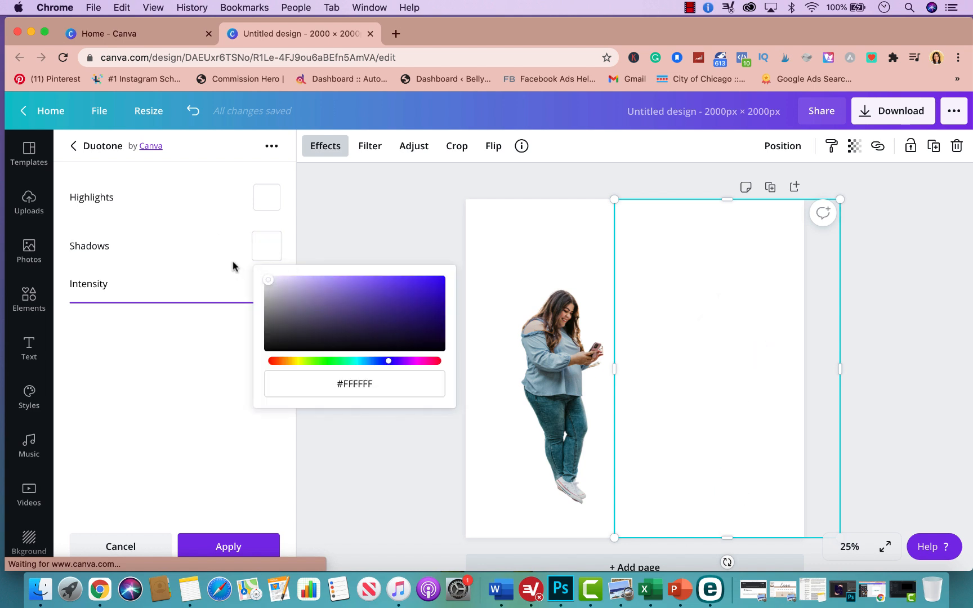
pyautogui.click(160, 226)
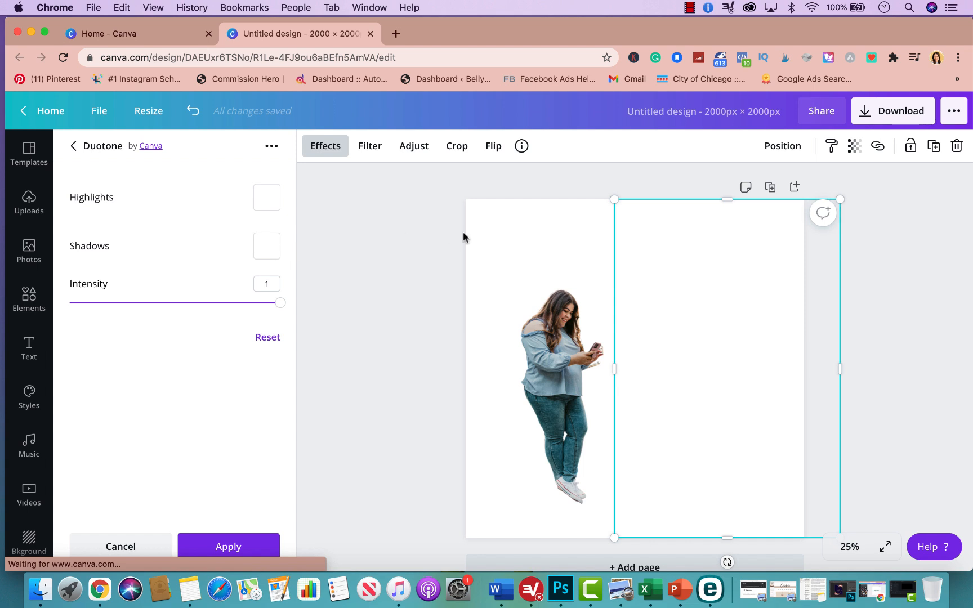
pyautogui.click(592, 202)
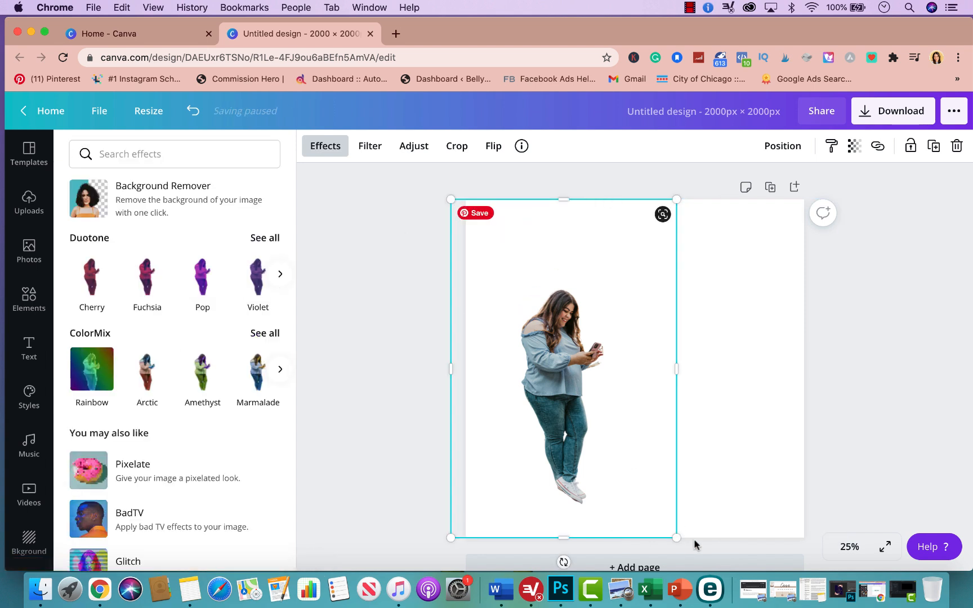
# Move the white silhouette over to the full-colour cutout, slightly offset to its right.
pyautogui.moveTo(765, 454); pyautogui.dragTo(666, 447)
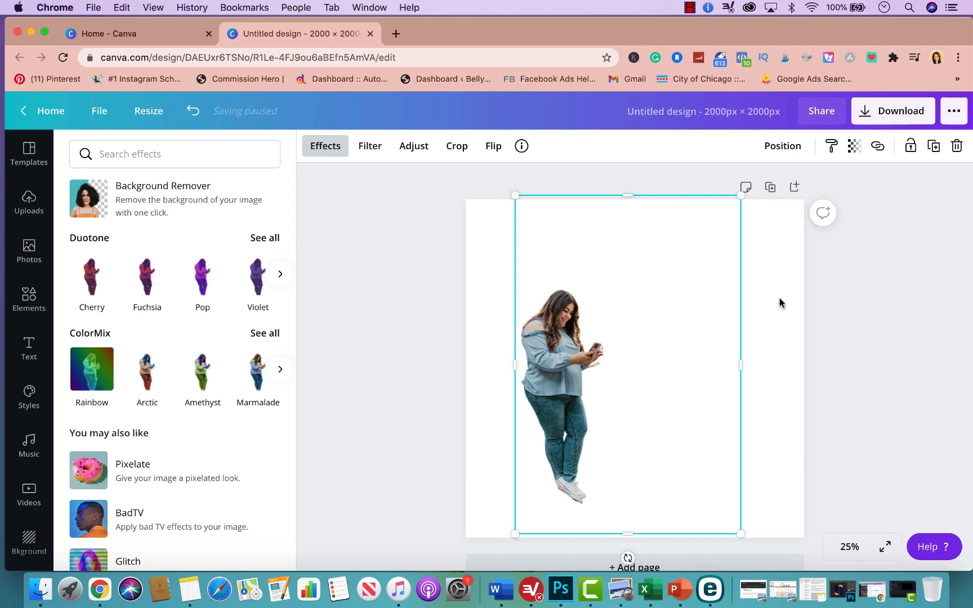
pyautogui.click(780, 301)
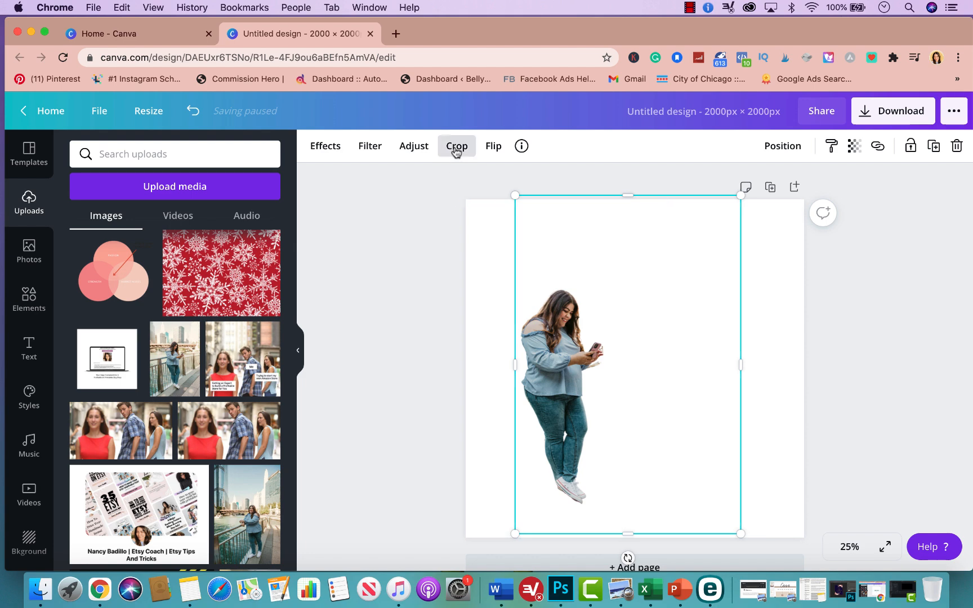
pyautogui.moveTo(704, 404); pyautogui.dragTo(666, 408)
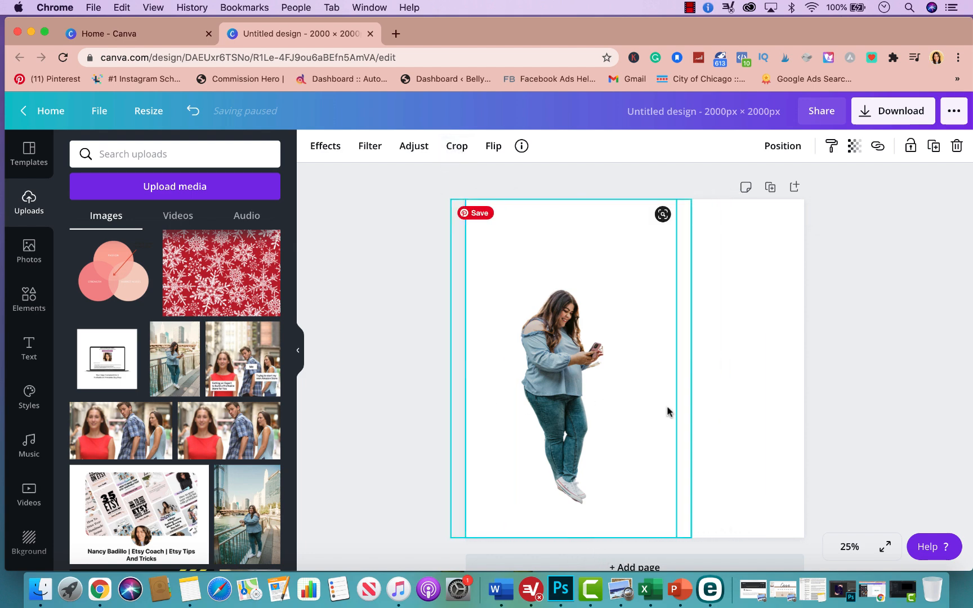
# Change the page background to the peach colour from the NB palette.
pyautogui.click(788, 339)
pyautogui.click(318, 151)
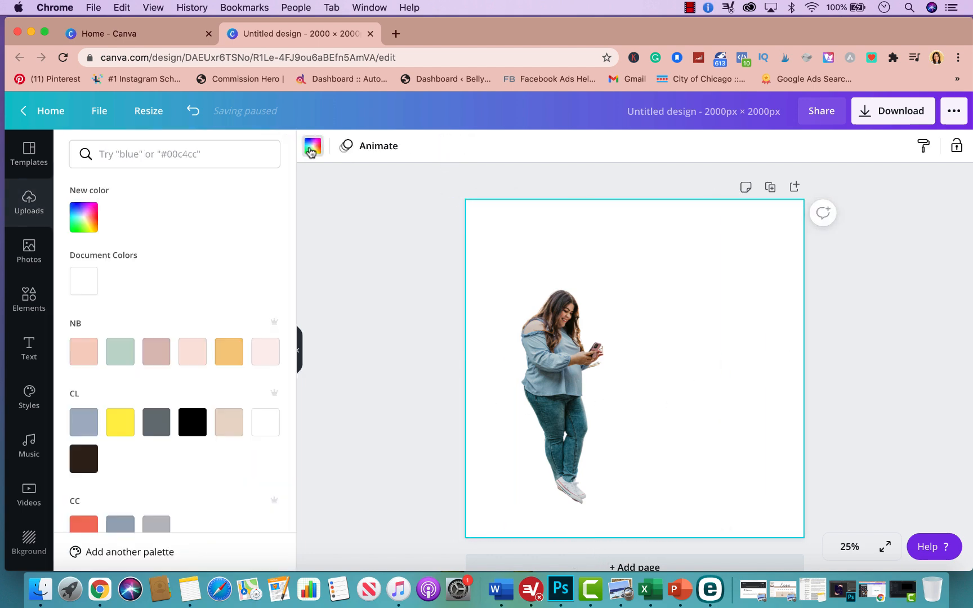
pyautogui.click(88, 357)
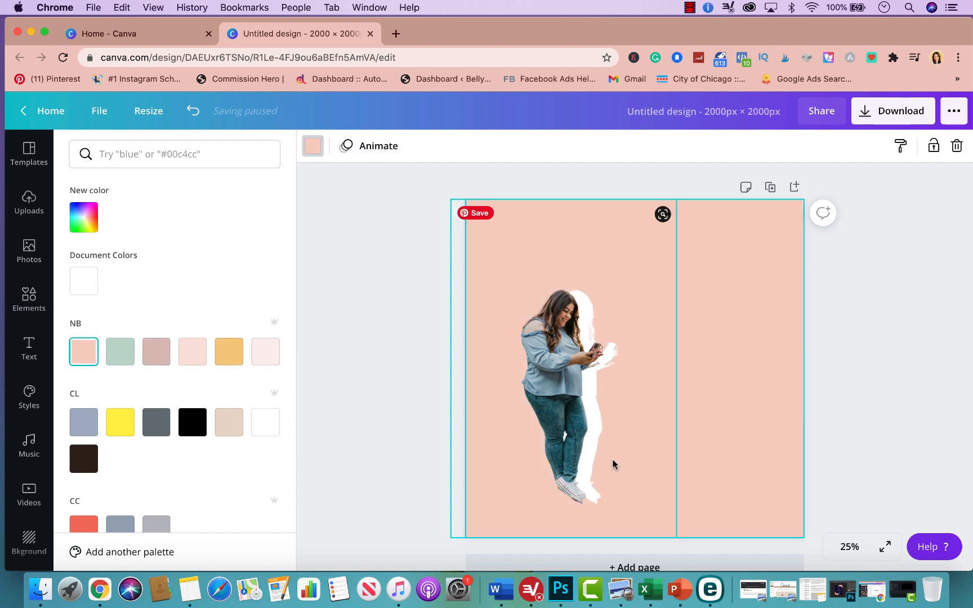
# Place the full-colour cutout over the white silhouette, scaling it down slightly so the white forms an outline.
pyautogui.moveTo(558, 427); pyautogui.dragTo(666, 434)
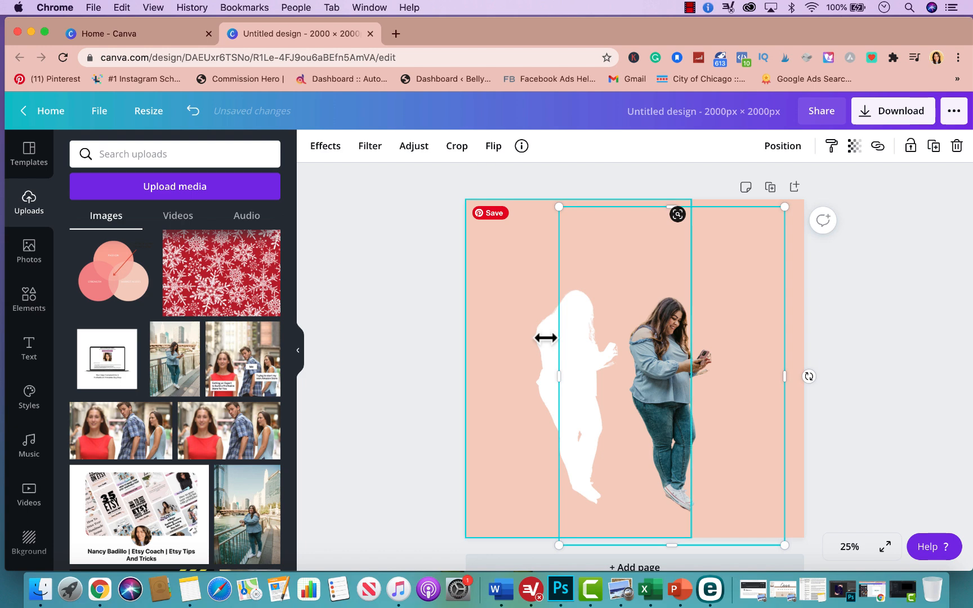
pyautogui.moveTo(667, 378); pyautogui.dragTo(579, 373)
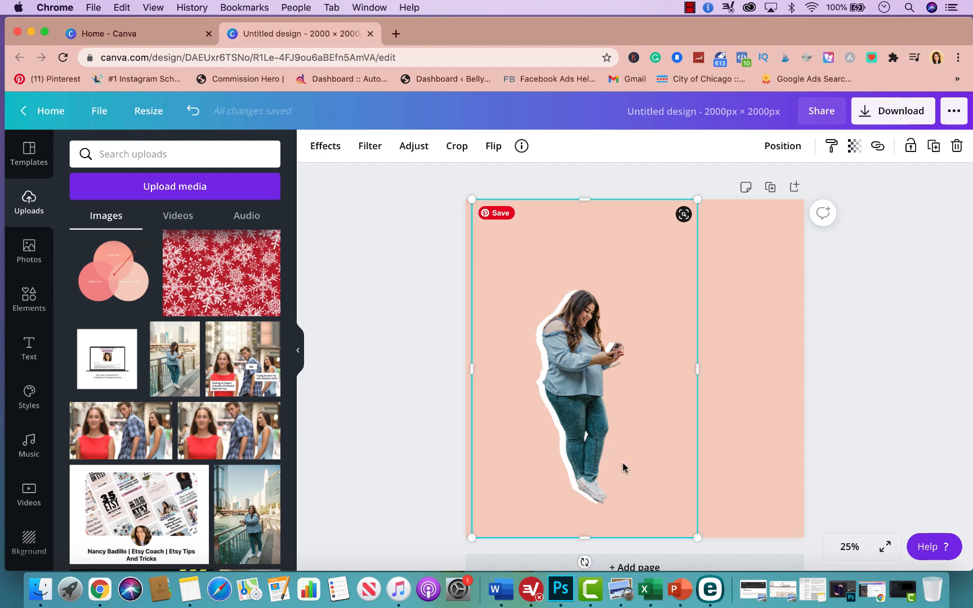
pyautogui.moveTo(696, 536); pyautogui.dragTo(688, 532)
pyautogui.moveTo(586, 419); pyautogui.dragTo(579, 414)
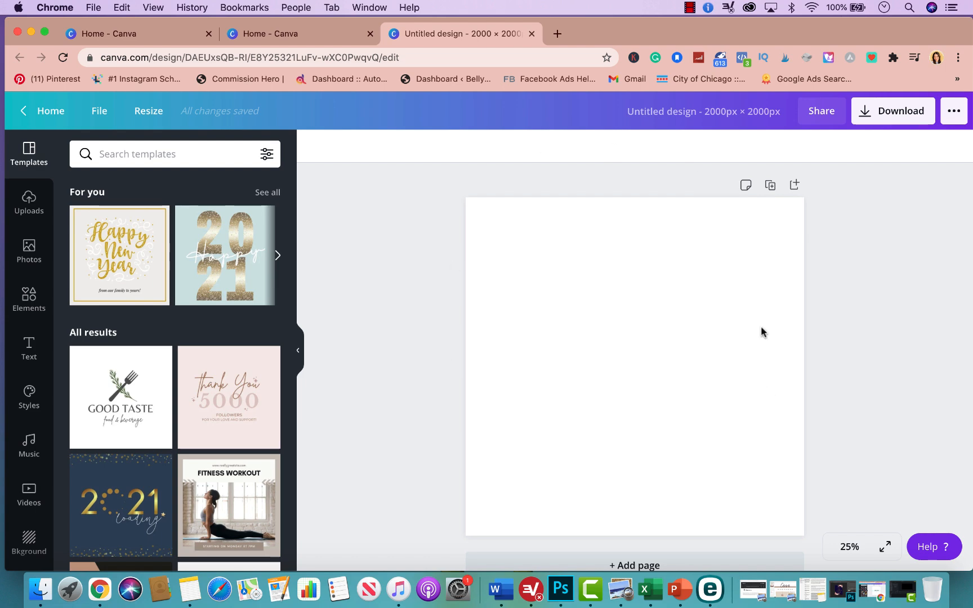
# In the new blank 2000 × 2000 px design, search the elements for "gradient".
pyautogui.click(583, 251)
pyautogui.click(29, 295)
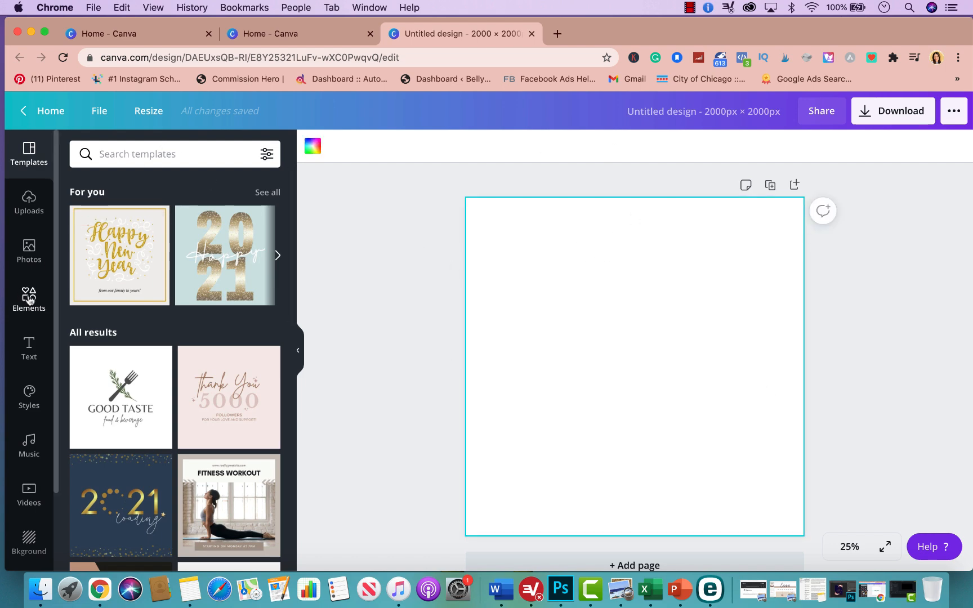
pyautogui.click(130, 157)
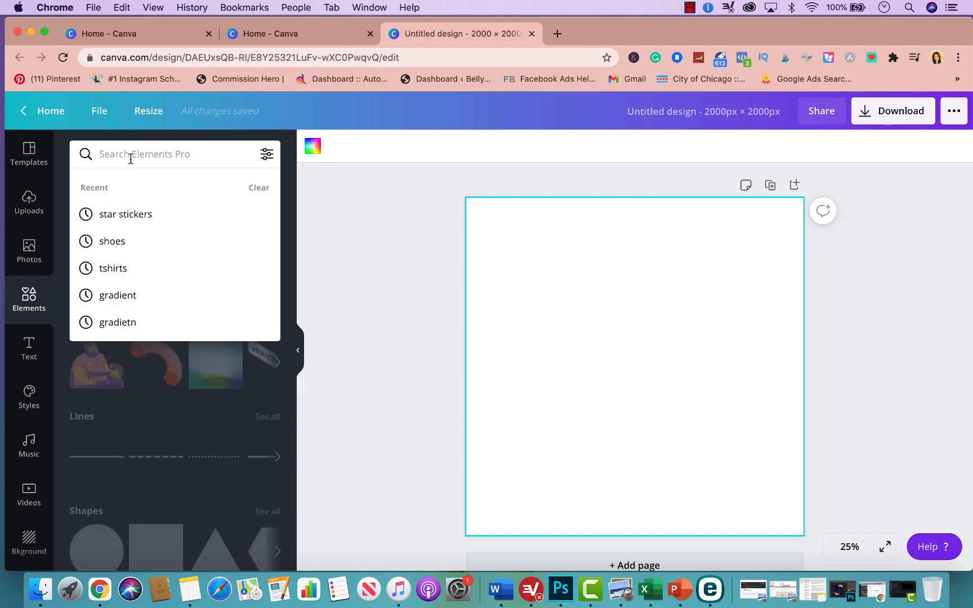
pyautogui.write('gradient')
pyautogui.press('Return')
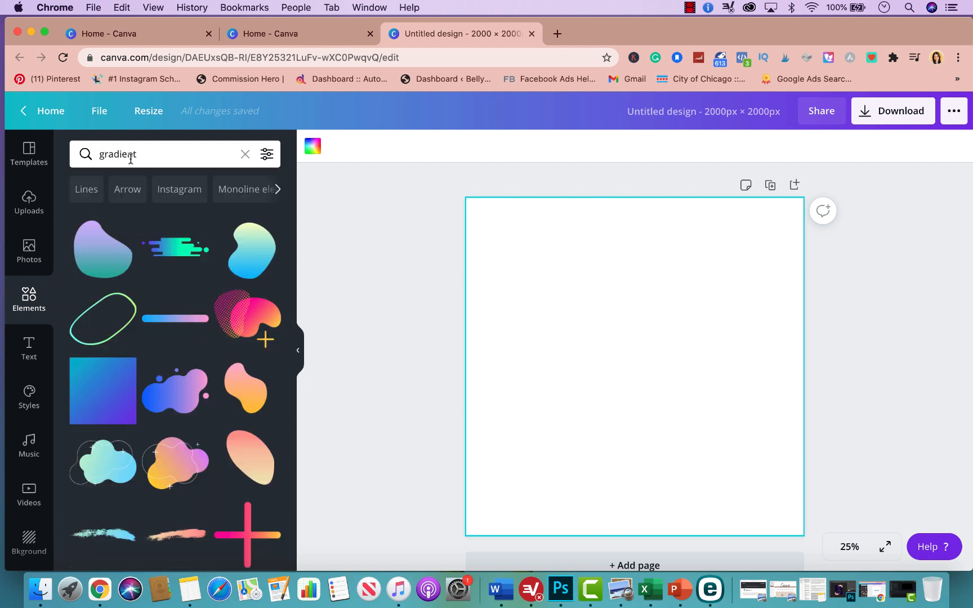
# Find the pink-to-orange gradient circle among the gradient elements and add it to the page.
pyautogui.scroll(-4, 157, 345)
pyautogui.scroll(-7, 157, 347)
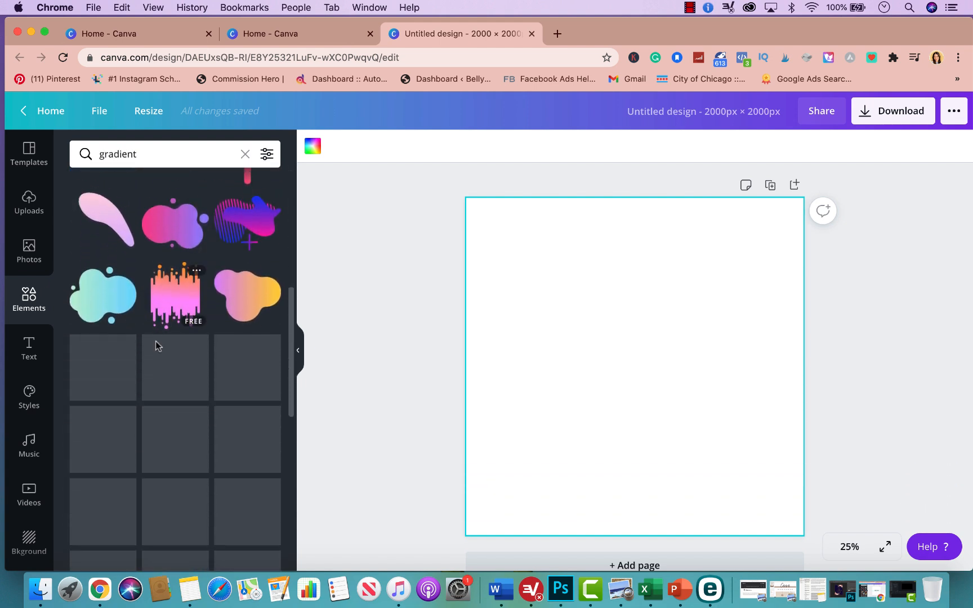
pyautogui.scroll(5, 157, 347)
pyautogui.scroll(4, 157, 347)
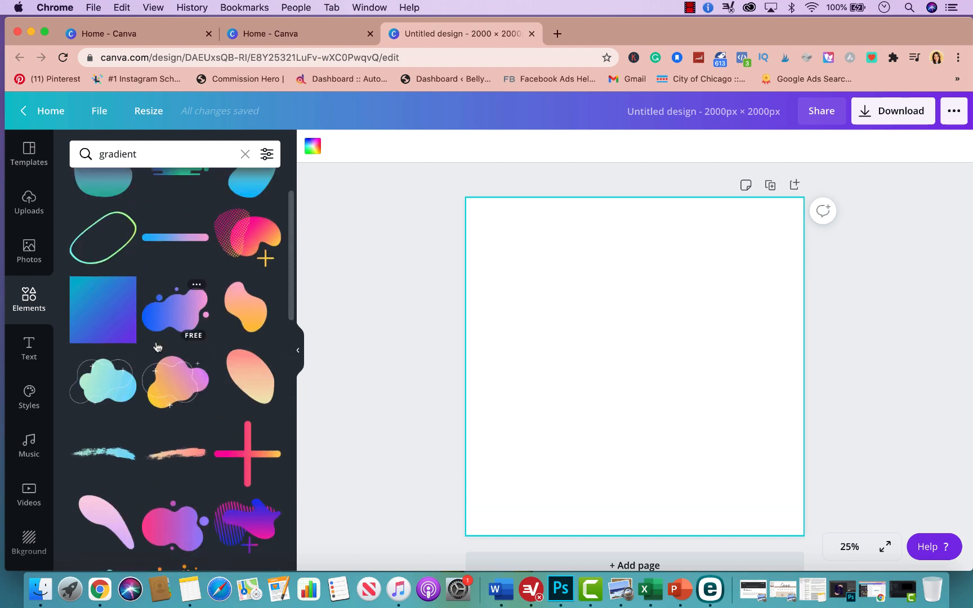
pyautogui.scroll(-8, 157, 348)
pyautogui.scroll(-10, 157, 346)
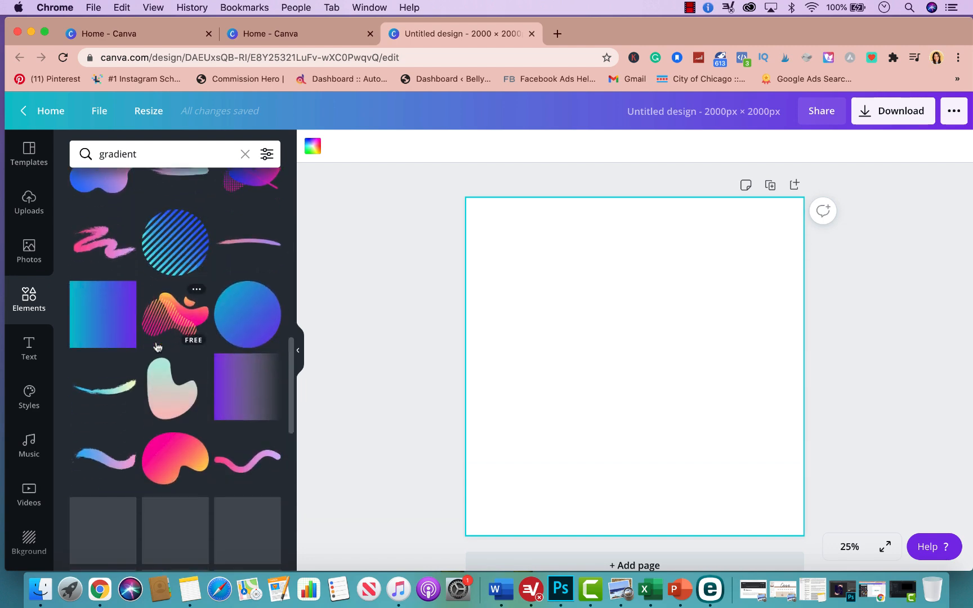
pyautogui.scroll(5, 158, 347)
pyautogui.scroll(3, 157, 347)
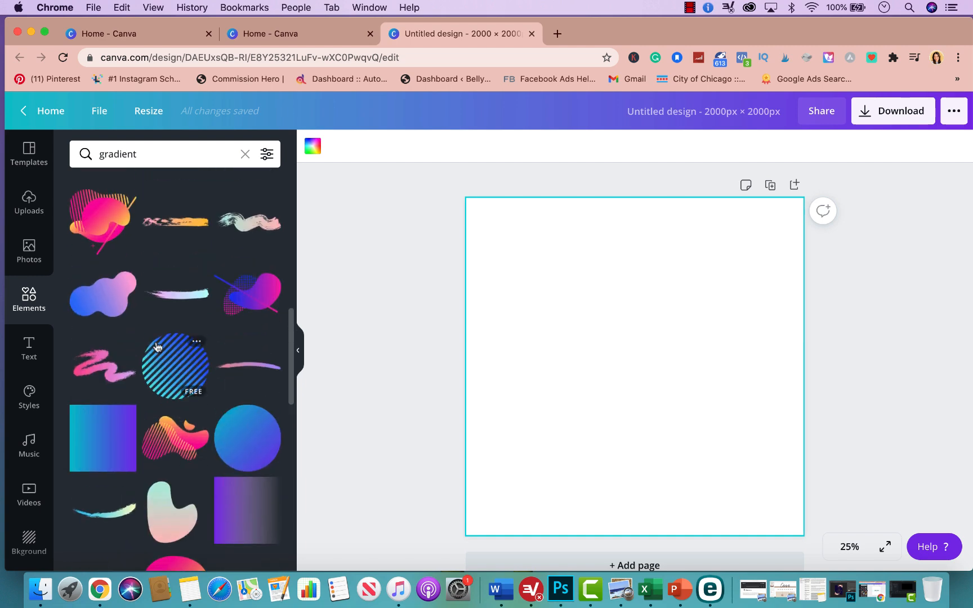
pyautogui.scroll(-10, 157, 347)
pyautogui.scroll(5, 157, 347)
pyautogui.scroll(3, 157, 346)
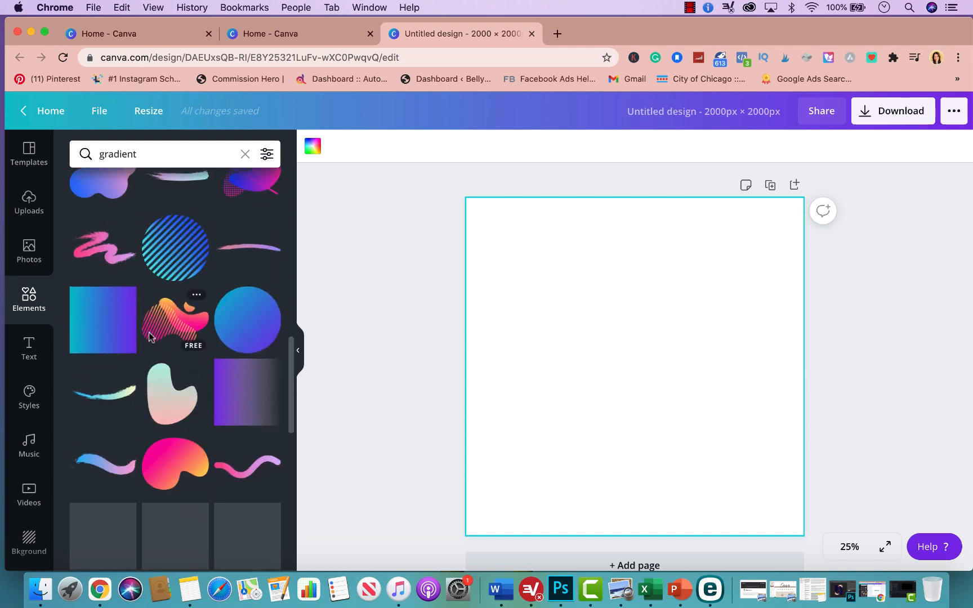
pyautogui.scroll(-5, 169, 366)
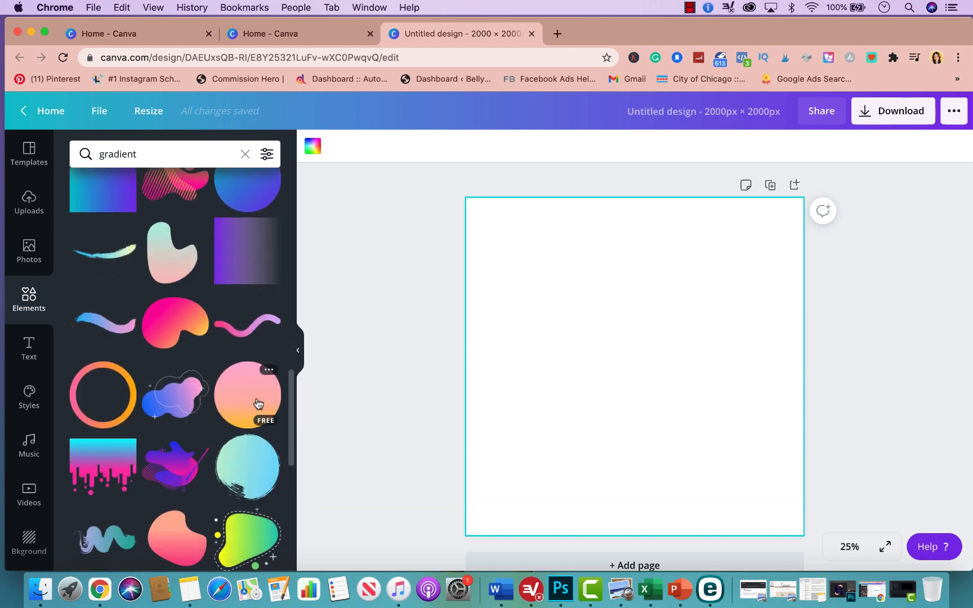
pyautogui.click(254, 400)
# Enlarge the gradient circle beyond the page edges and position it so it covers the whole page.
pyautogui.moveTo(634, 393); pyautogui.dragTo(502, 276)
pyautogui.moveTo(565, 321); pyautogui.dragTo(956, 528)
pyautogui.moveTo(429, 186); pyautogui.dragTo(373, 130)
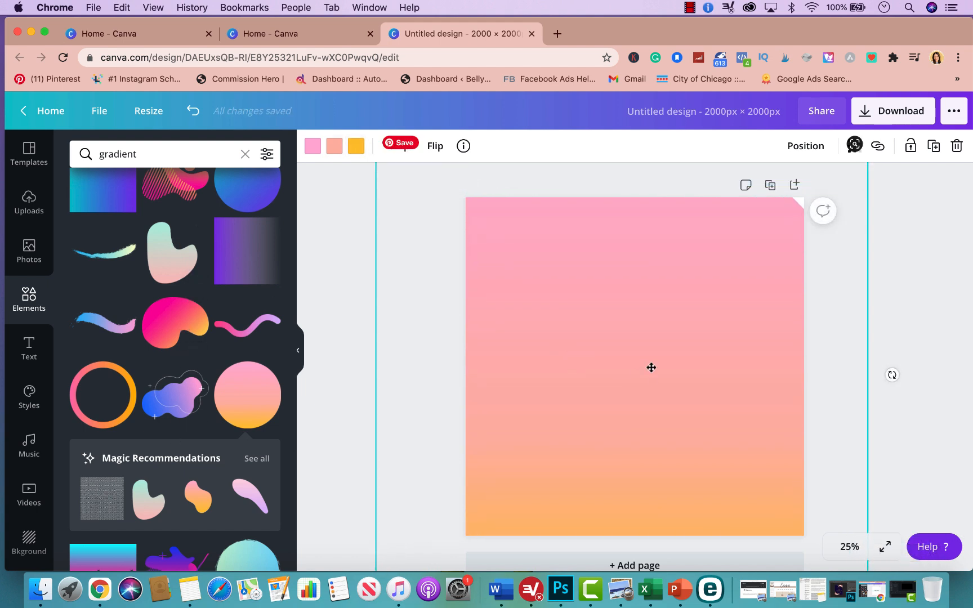
pyautogui.moveTo(649, 354)
pyautogui.mouseDown()
pyautogui.moveTo(664, 363)
pyautogui.moveTo(664, 350)
pyautogui.mouseUp()
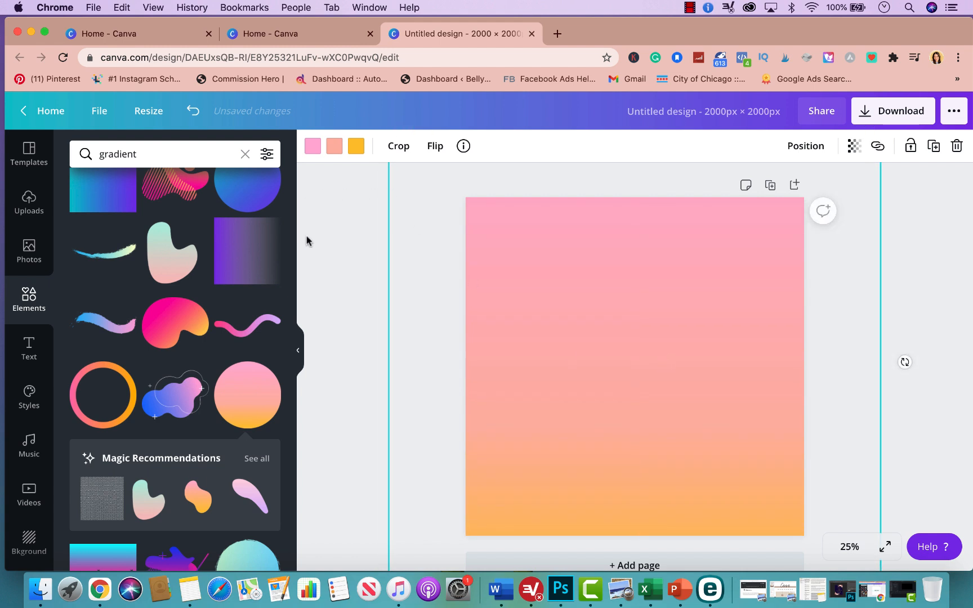
pyautogui.click(311, 191)
# Recolour the gradient's pink to the NB palette's peach and its salmon to the NB palette's sage green.
pyautogui.click(559, 276)
pyautogui.click(313, 146)
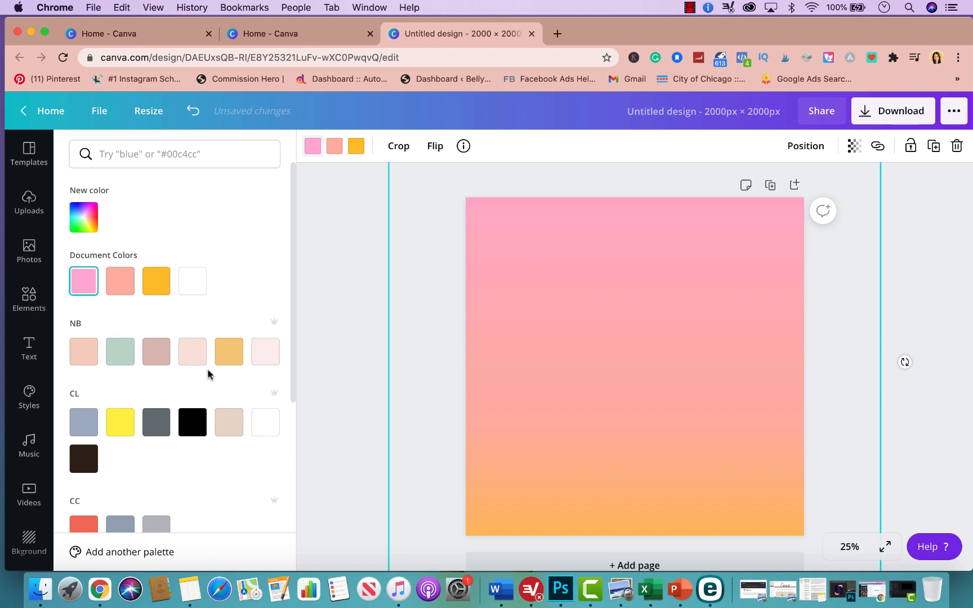
pyautogui.click(83, 351)
pyautogui.click(335, 145)
pyautogui.click(125, 354)
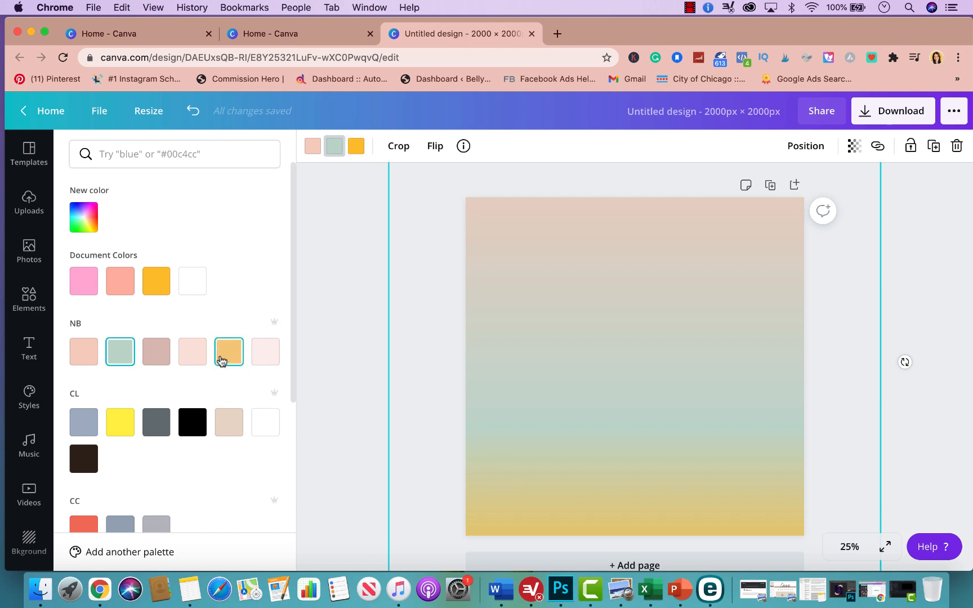
# Try the NB palette's gold for the gradient's orange colour and replace it with black from the CL palette.
pyautogui.click(355, 147)
pyautogui.click(228, 353)
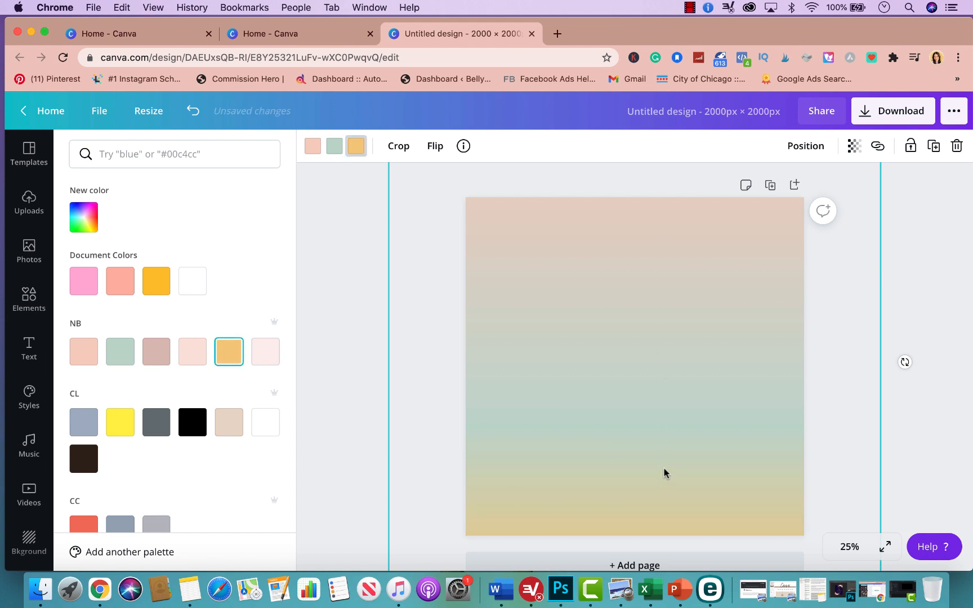
pyautogui.click(197, 420)
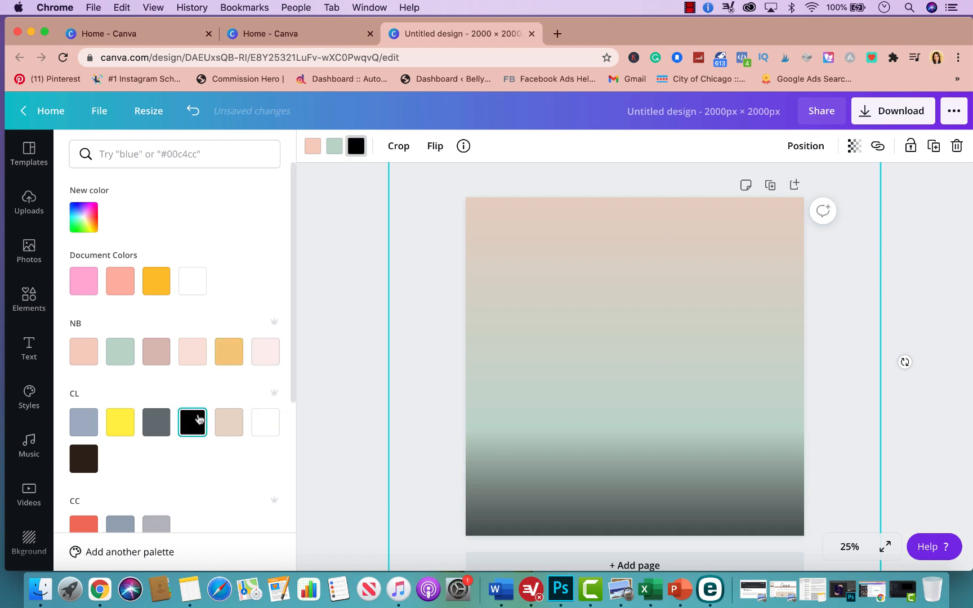
# Try the CL palette's yellow and grey, the NB palette's sage green, and the document's salmon and pink for the gradient's third colour.
pyautogui.click(131, 421)
pyautogui.click(155, 422)
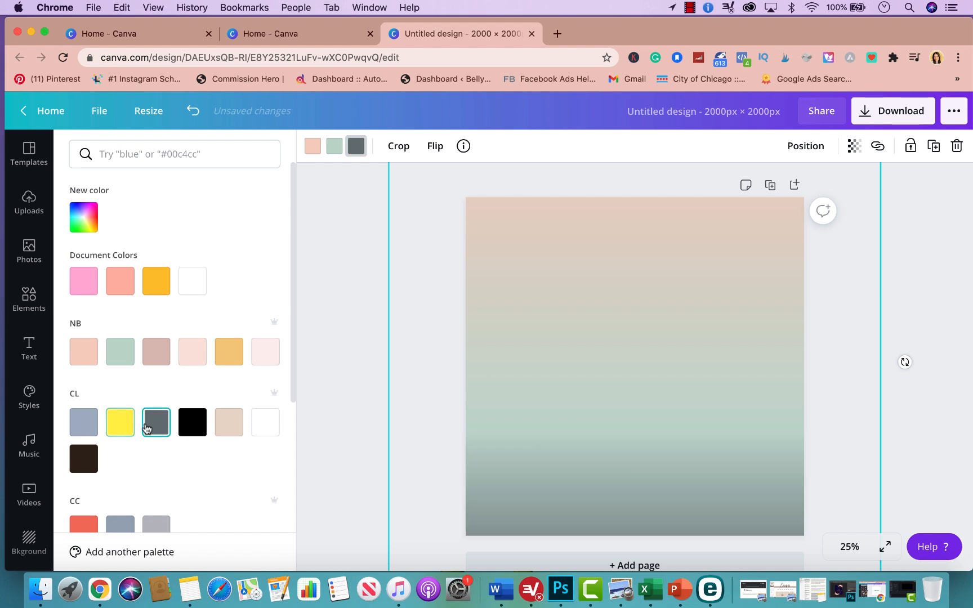
pyautogui.click(122, 356)
pyautogui.click(119, 285)
pyautogui.click(82, 288)
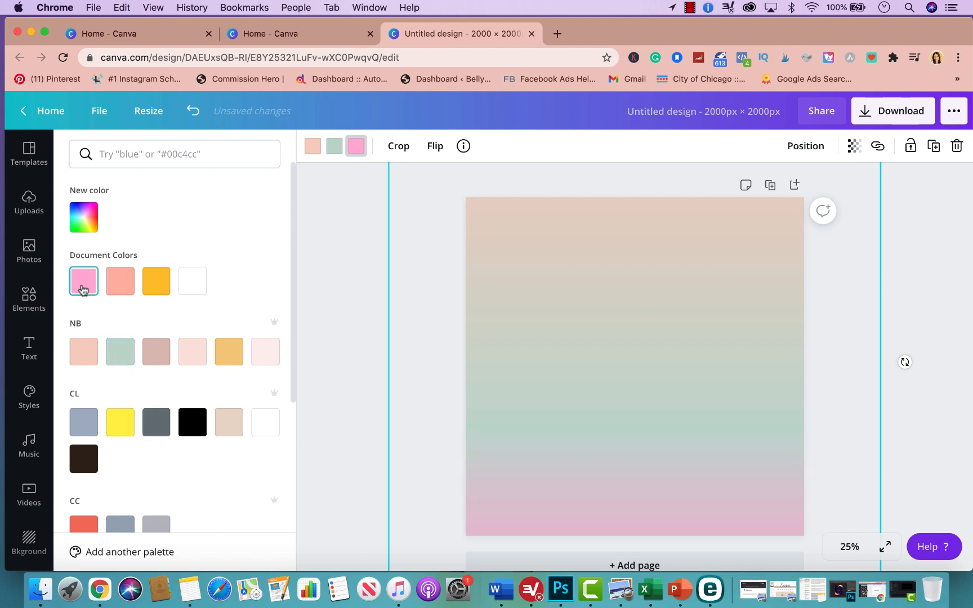
# Set the gradient's third colour to a custom bright pink and its second colour to a custom bright green.
pyautogui.click(83, 217)
pyautogui.click(212, 257)
pyautogui.moveTo(212, 258); pyautogui.dragTo(257, 255)
pyautogui.click(335, 146)
pyautogui.click(83, 216)
pyautogui.moveTo(188, 286); pyautogui.dragTo(236, 250)
# Set the gradient's first colour to the custom orange-yellow #FFB800 and deselect the gradient.
pyautogui.click(317, 142)
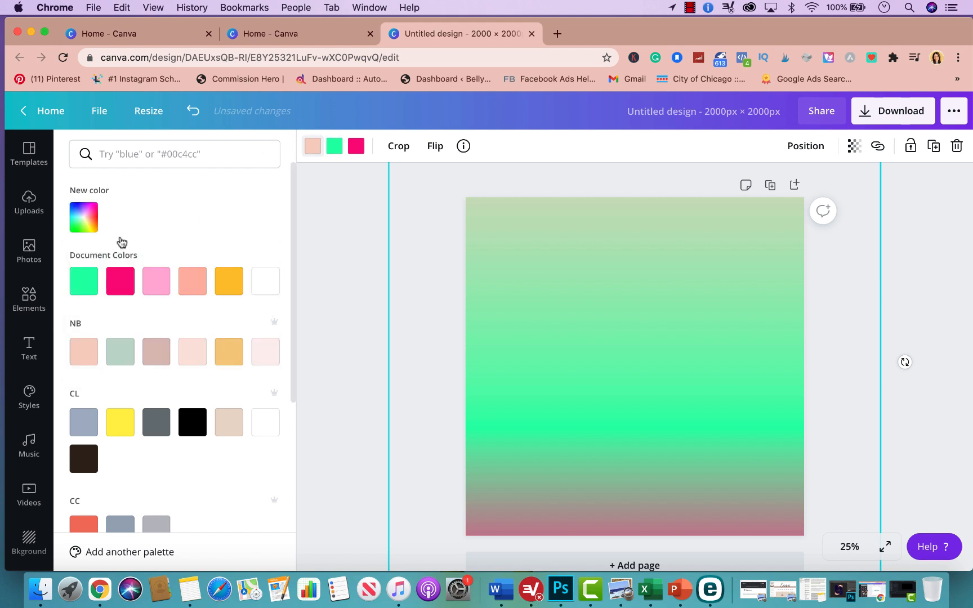
pyautogui.click(83, 217)
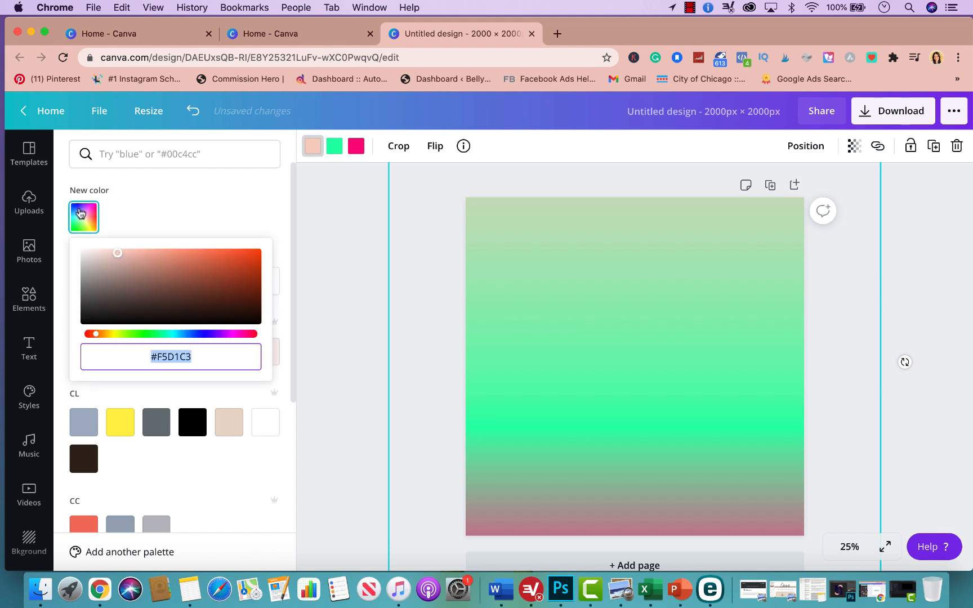
pyautogui.click(109, 335)
pyautogui.moveTo(115, 304); pyautogui.dragTo(271, 238)
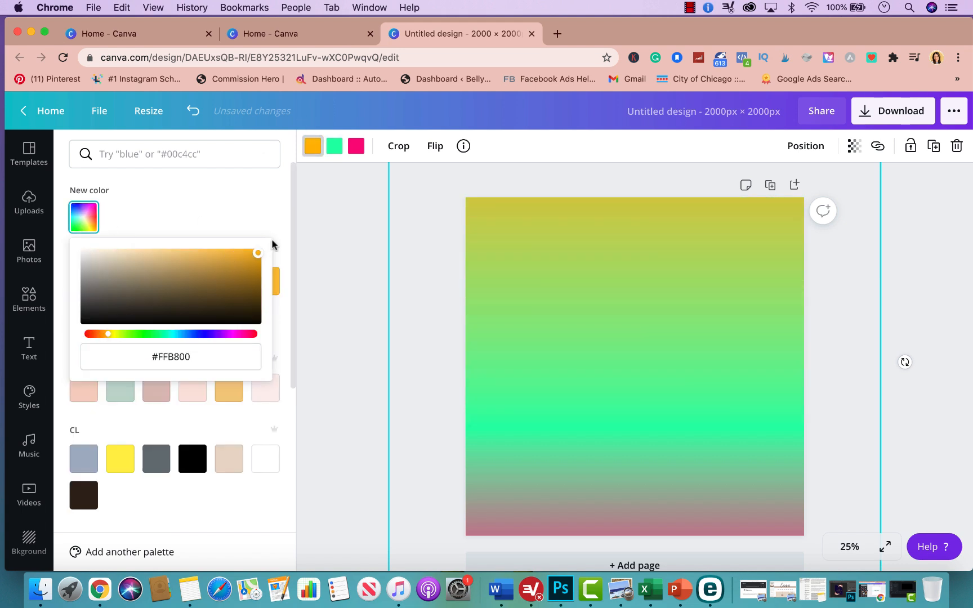
pyautogui.click(363, 203)
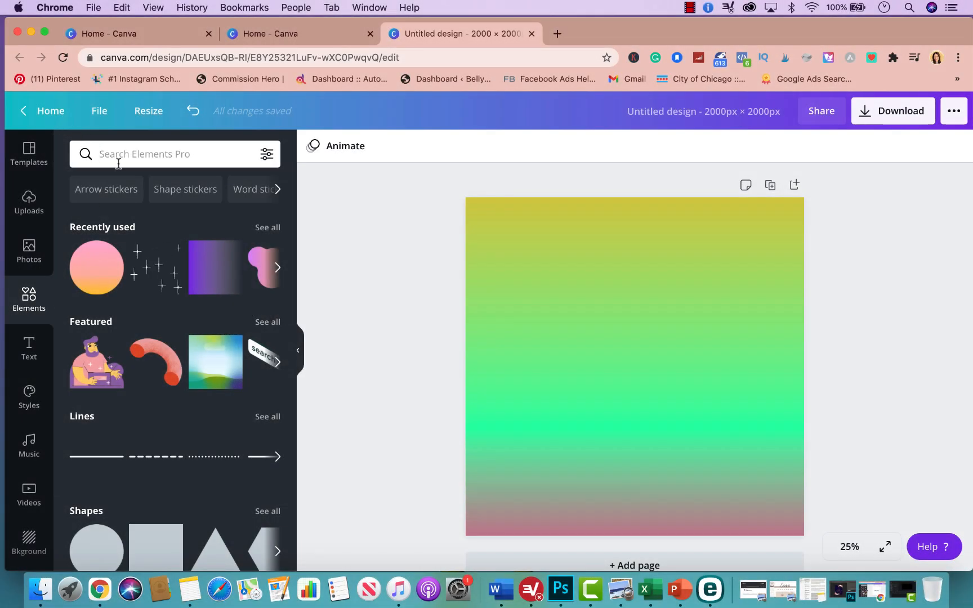
# Search the elements for shoes and filter the results by pink and by a custom colour.
pyautogui.write('shoes')
pyautogui.press('Return')
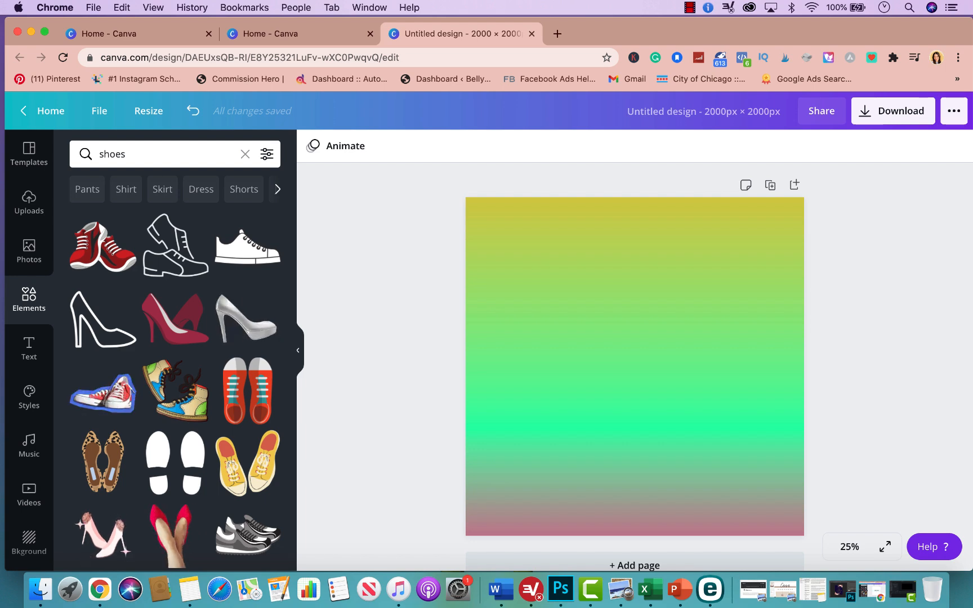
pyautogui.click(267, 153)
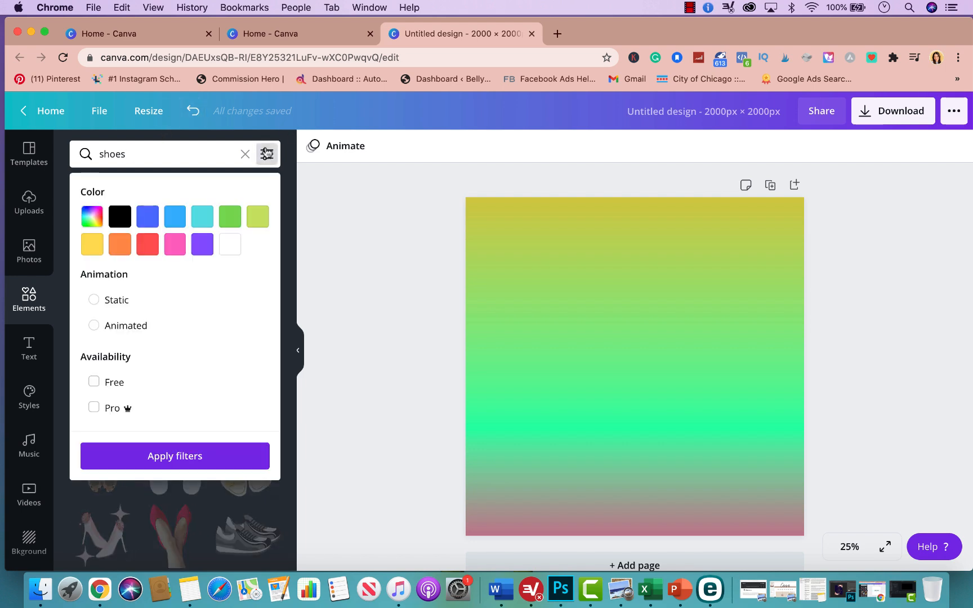
pyautogui.click(174, 243)
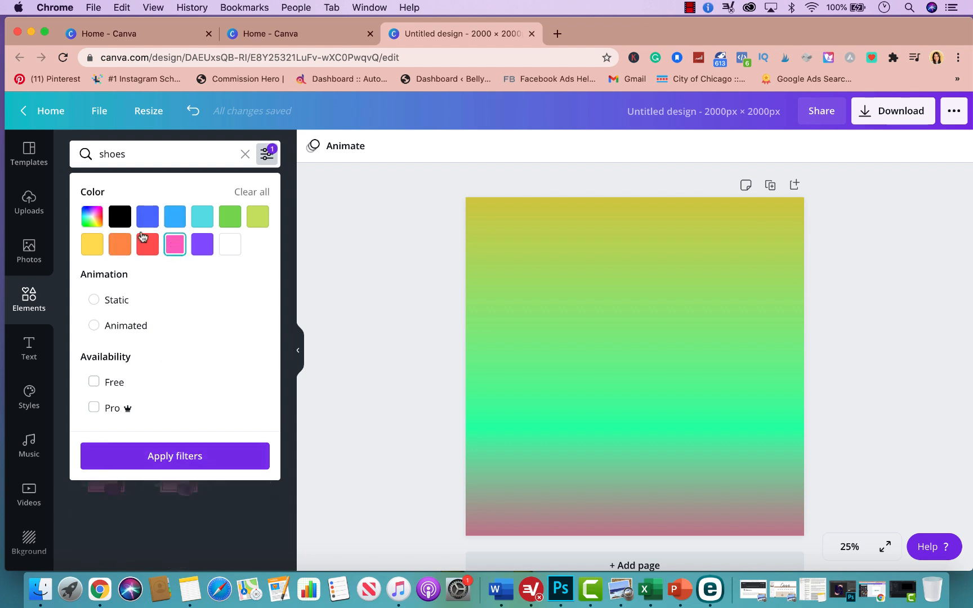
pyautogui.click(90, 216)
pyautogui.click(88, 216)
pyautogui.click(152, 457)
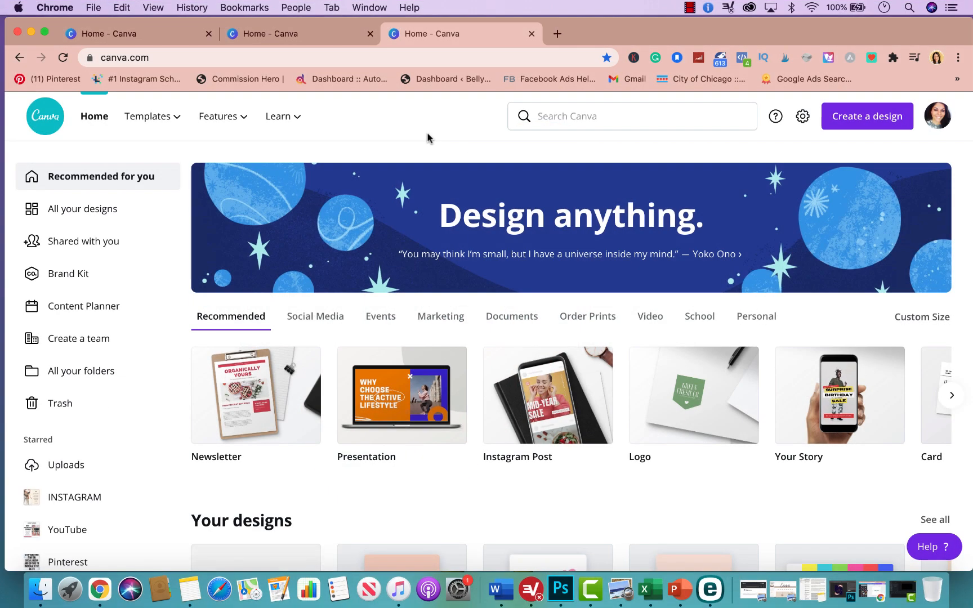
# Search Canva for mockups and open the "Launch day!" laptop template from the template results.
pyautogui.click(600, 108)
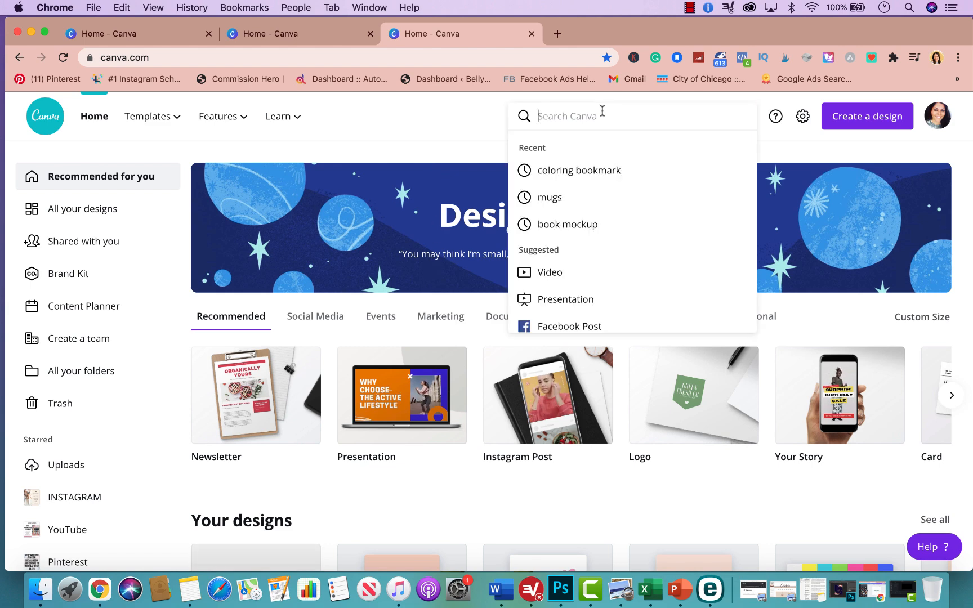
pyautogui.write('mockups')
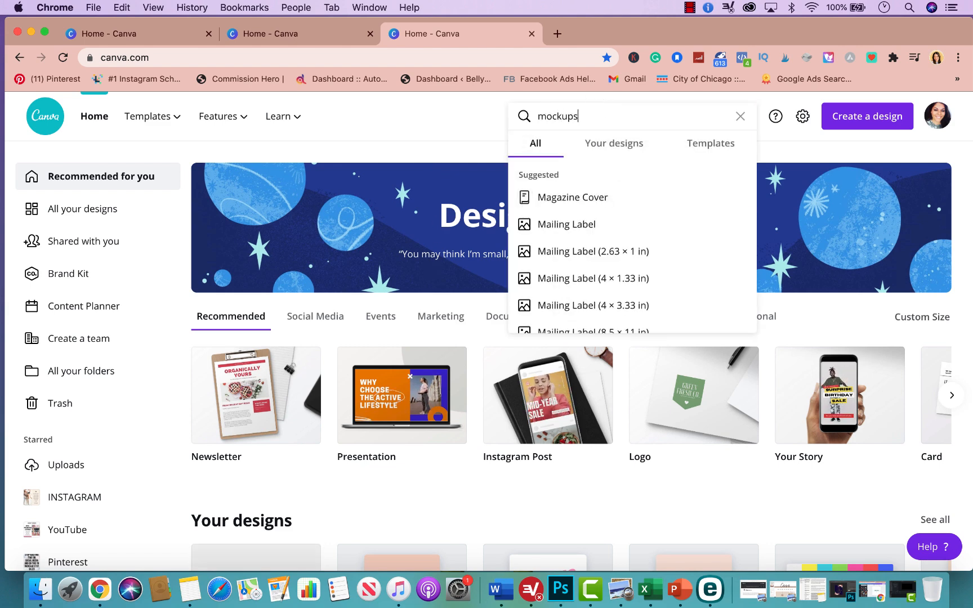
pyautogui.press('Return')
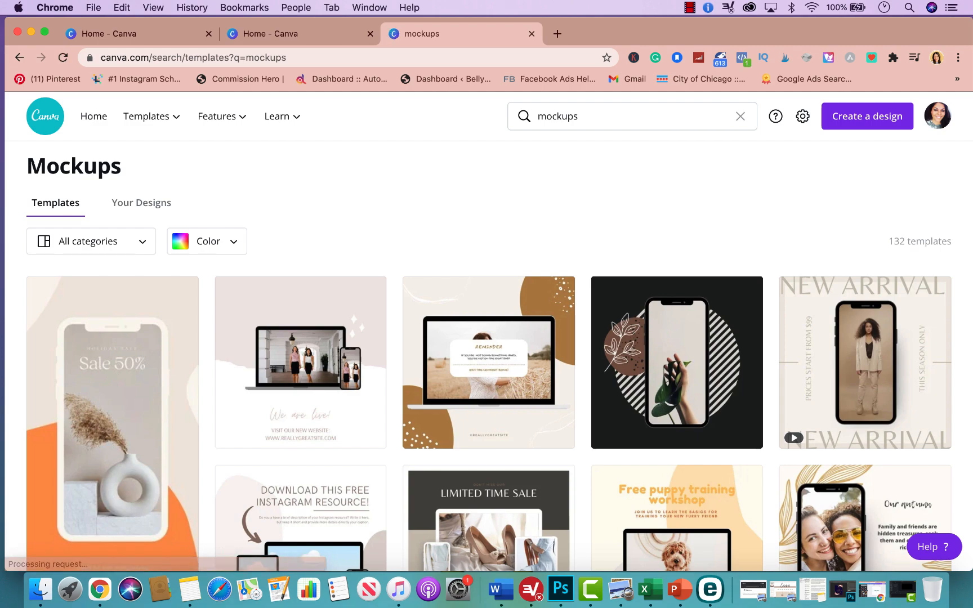
pyautogui.scroll(-10, 633, 223)
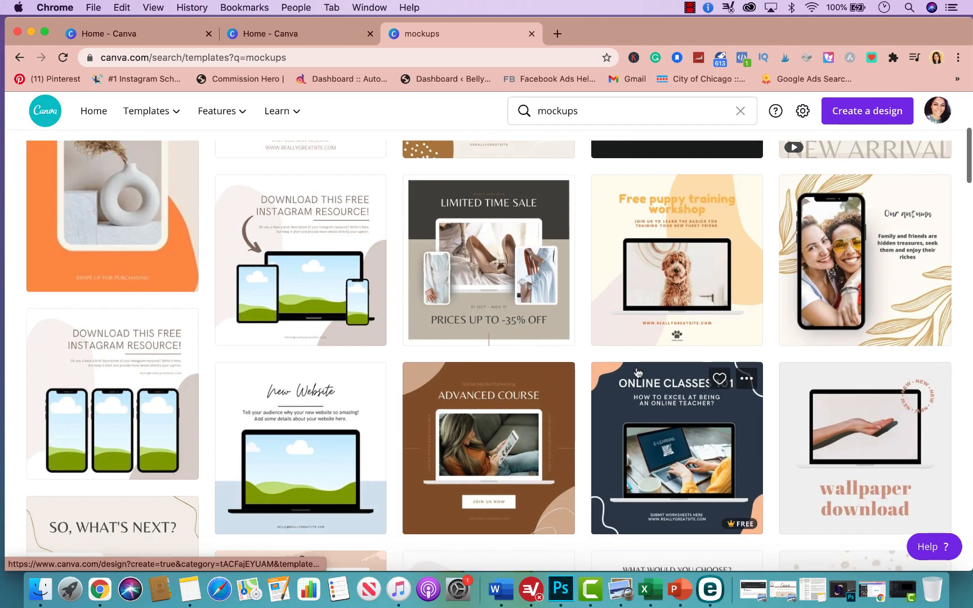
pyautogui.scroll(-3, 637, 373)
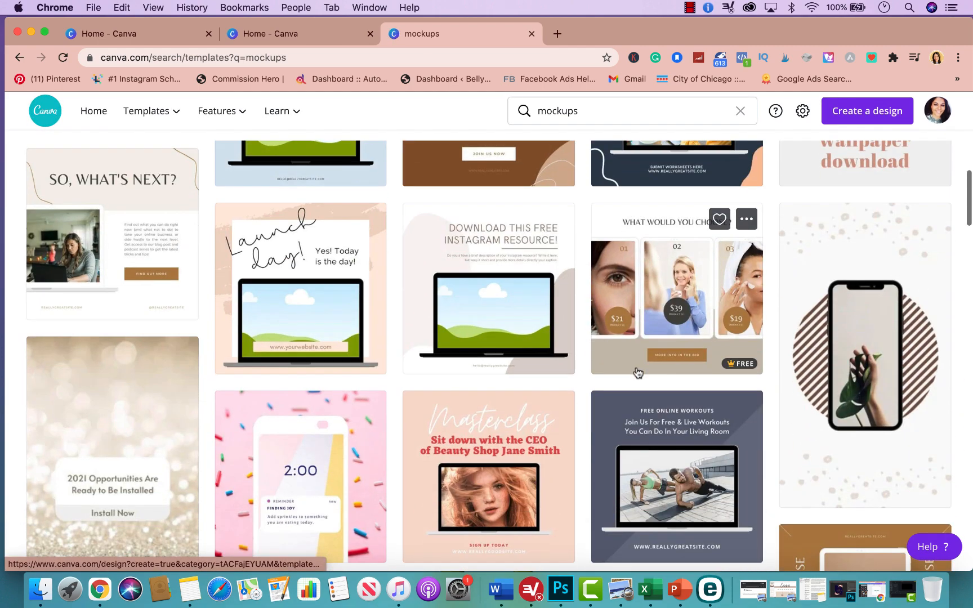
pyautogui.click(272, 316)
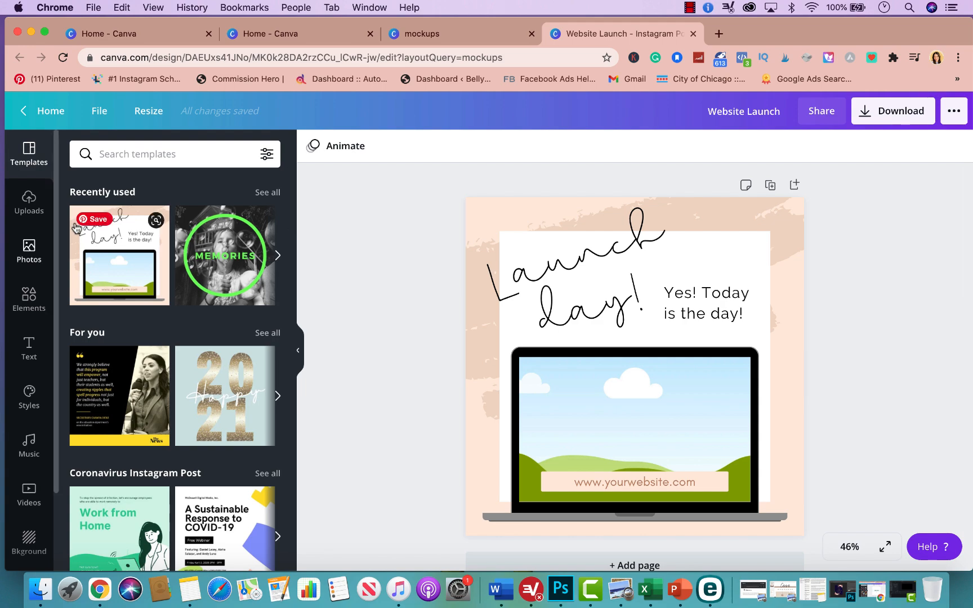
# Fill the template's laptop screen frame with the uploaded picture of several devices over document pages.
pyautogui.click(30, 200)
pyautogui.scroll(-5, 139, 333)
pyautogui.scroll(-15, 139, 334)
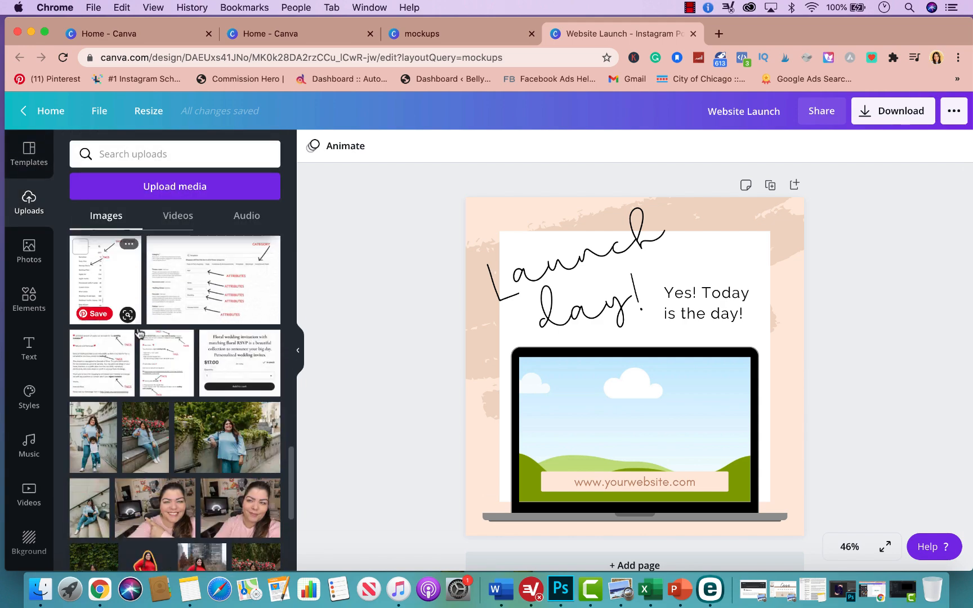
pyautogui.scroll(-15, 139, 333)
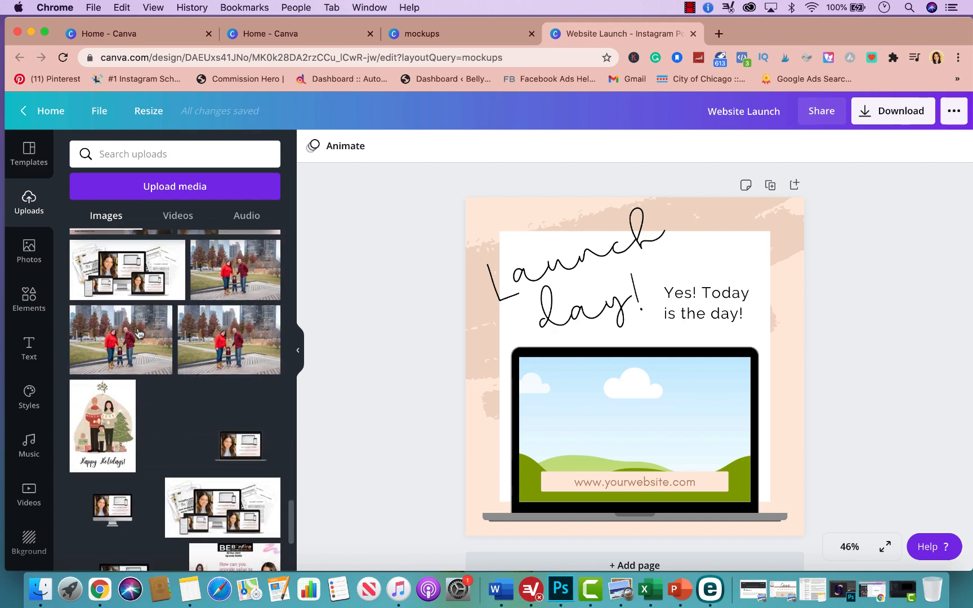
pyautogui.moveTo(121, 307); pyautogui.dragTo(552, 379)
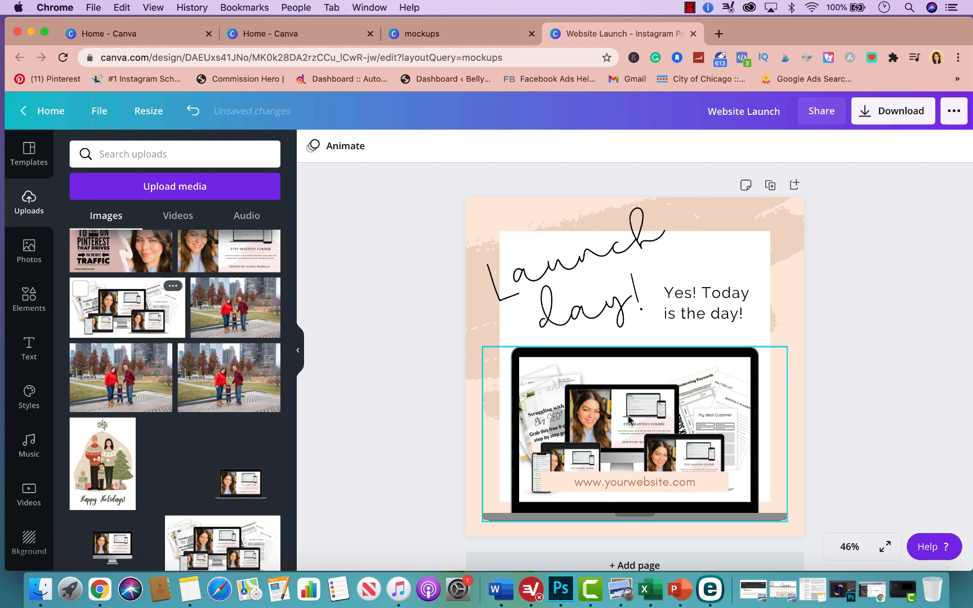
# Reposition the picture inside the laptop screen frame and finish cropping.
pyautogui.doubleClick(629, 418)
pyautogui.moveTo(620, 416)
pyautogui.mouseDown()
pyautogui.moveTo(667, 415)
pyautogui.moveTo(608, 415)
pyautogui.mouseUp()
pyautogui.click(896, 277)
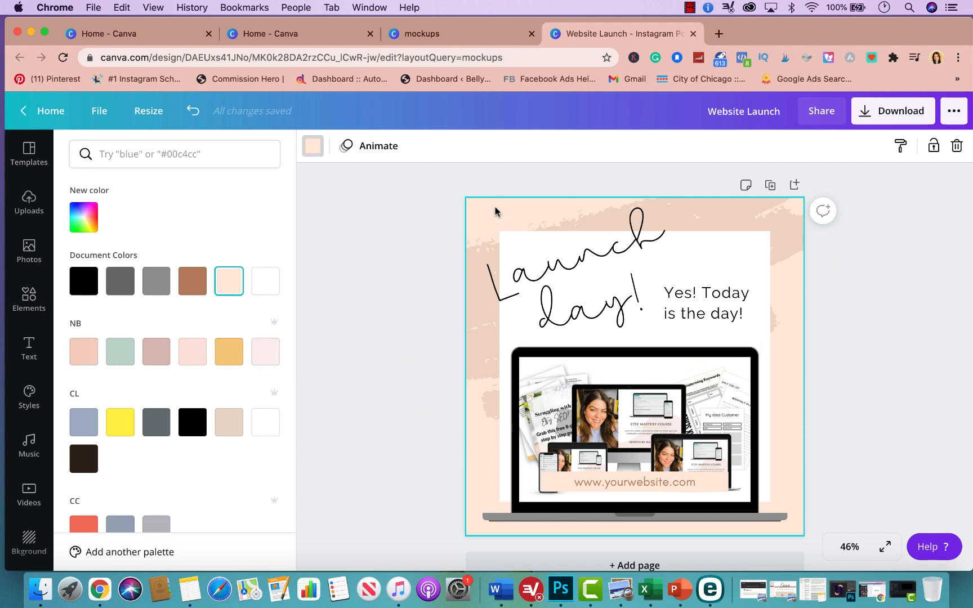
# Try the NB palette's two pale pinks for the page background and settle on its dusty mauve.
pyautogui.click(260, 354)
pyautogui.click(193, 356)
pyautogui.click(157, 357)
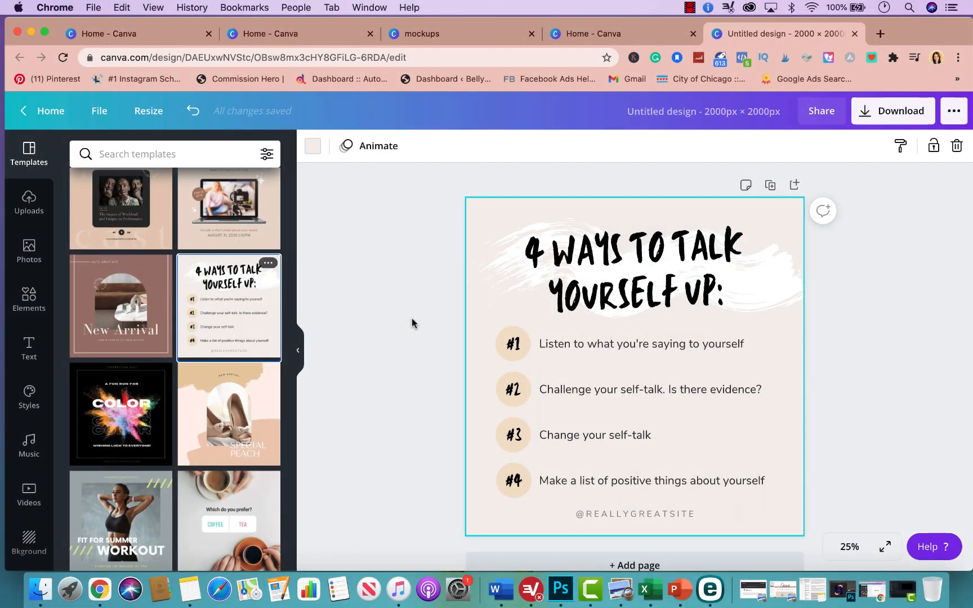
# Show the rulers and place vertical guides at the left edges of the number circles and list text, plus a horizontal guide above the list.
pyautogui.click(100, 117)
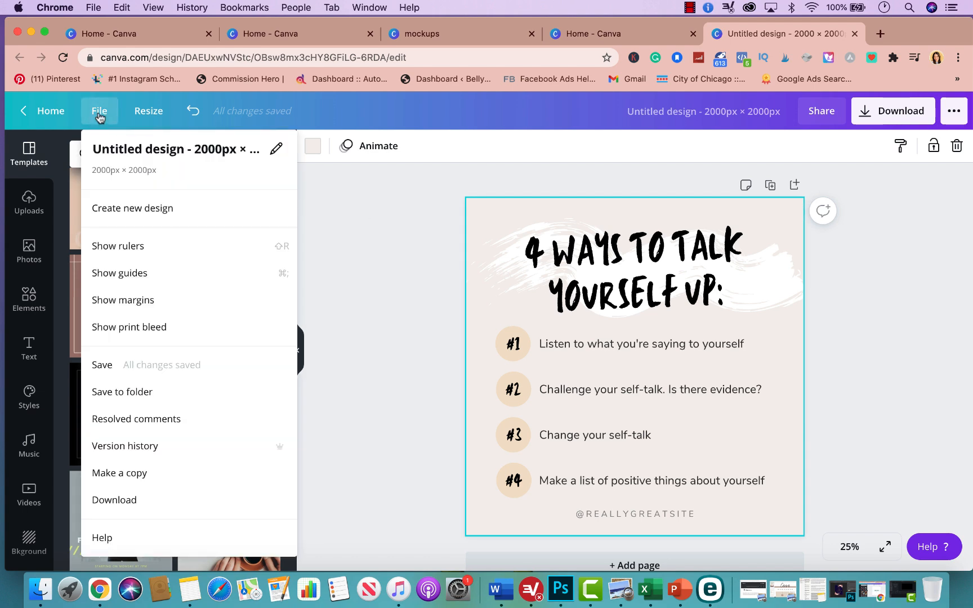
pyautogui.click(123, 251)
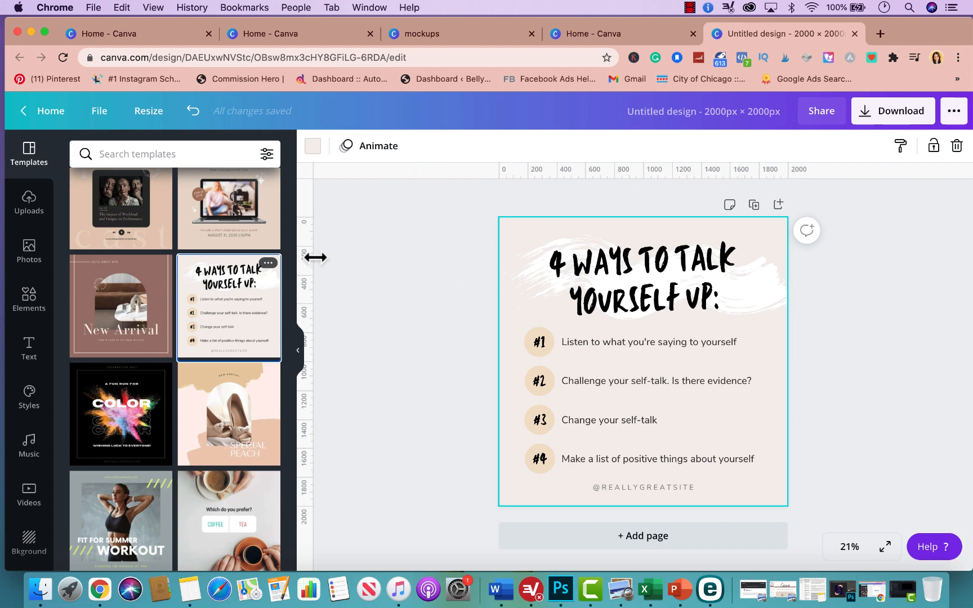
pyautogui.moveTo(309, 262); pyautogui.dragTo(524, 267)
pyautogui.moveTo(577, 174); pyautogui.dragTo(584, 326)
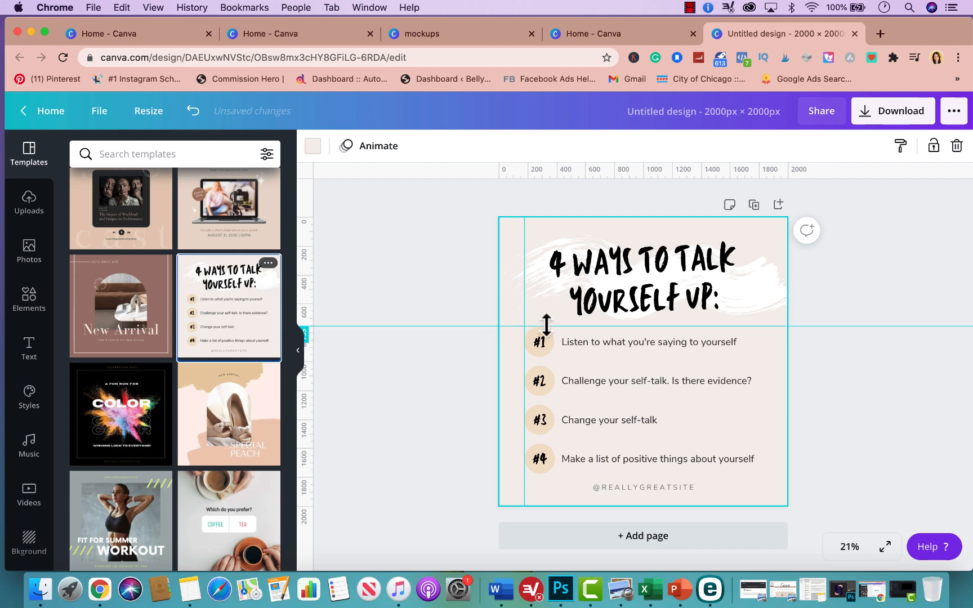
pyautogui.moveTo(521, 292); pyautogui.dragTo(561, 292)
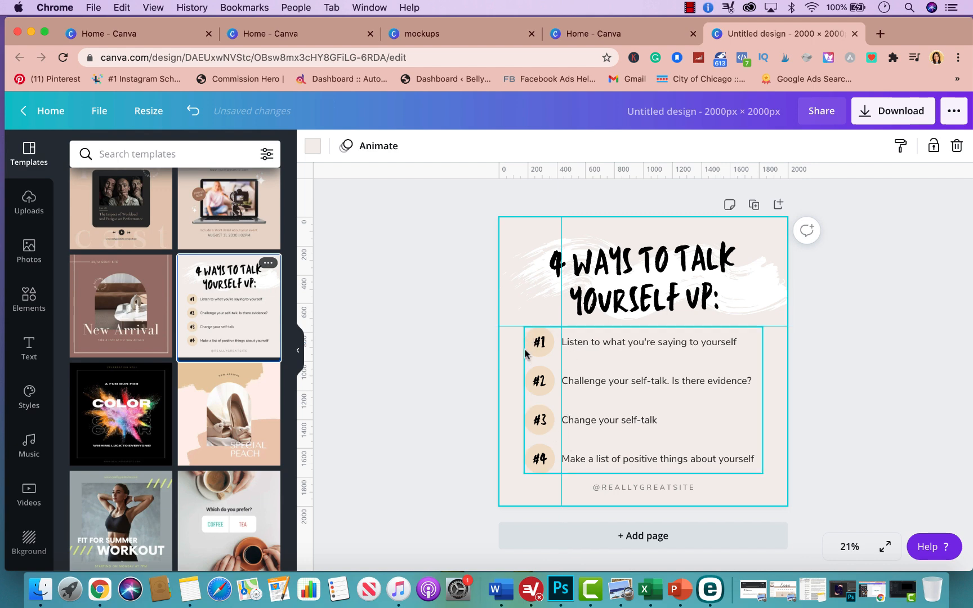
pyautogui.moveTo(307, 357); pyautogui.dragTo(521, 354)
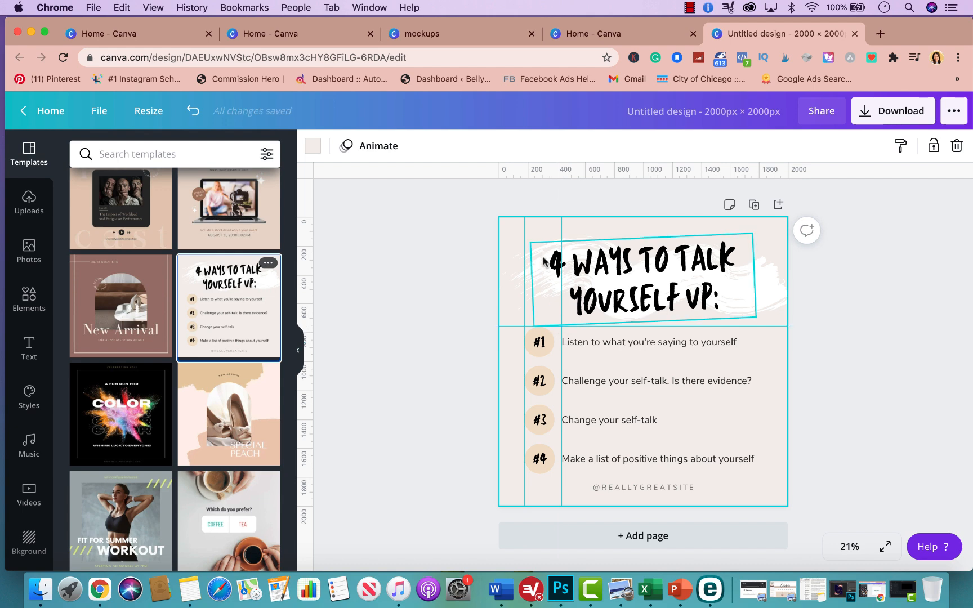
# Remove both vertical guides and the horizontal guide from the page.
pyautogui.moveTo(524, 263); pyautogui.dragTo(347, 288)
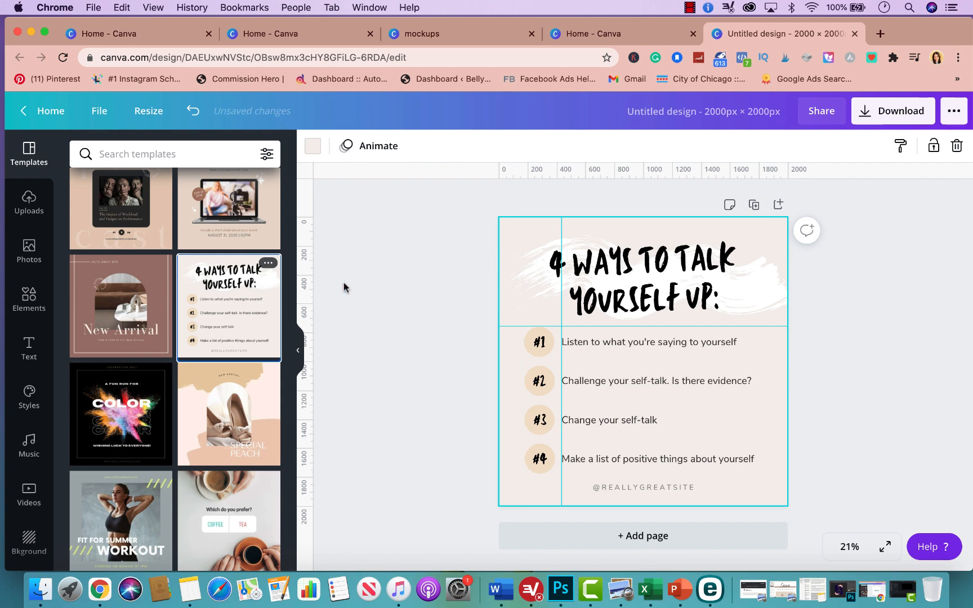
pyautogui.moveTo(560, 282); pyautogui.dragTo(332, 284)
pyautogui.moveTo(519, 326); pyautogui.dragTo(522, 182)
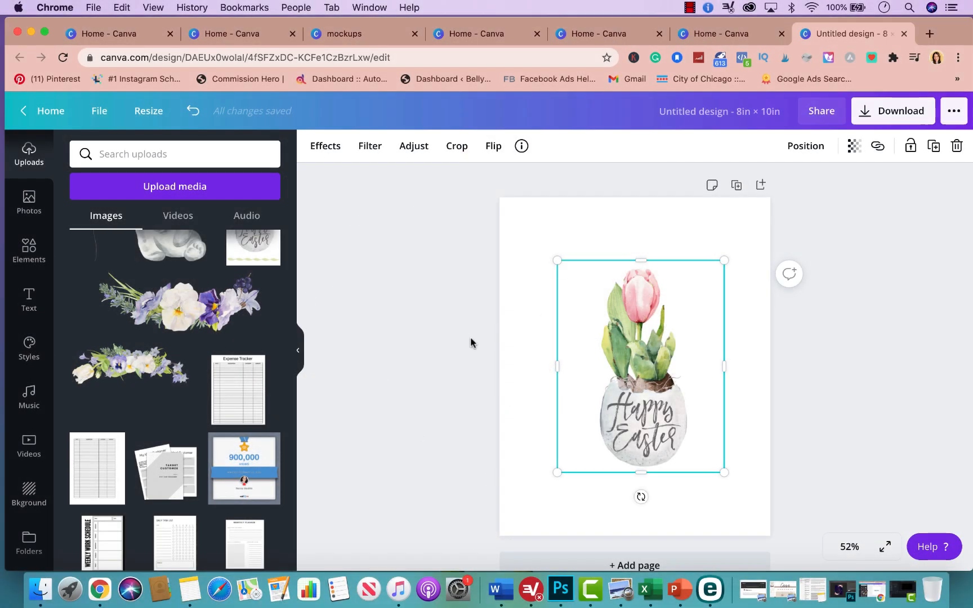
# Show the margins, enlarge the Happy Easter tulip image to about 6.3 by 8 in within them, and centre it vertically.
pyautogui.click(95, 112)
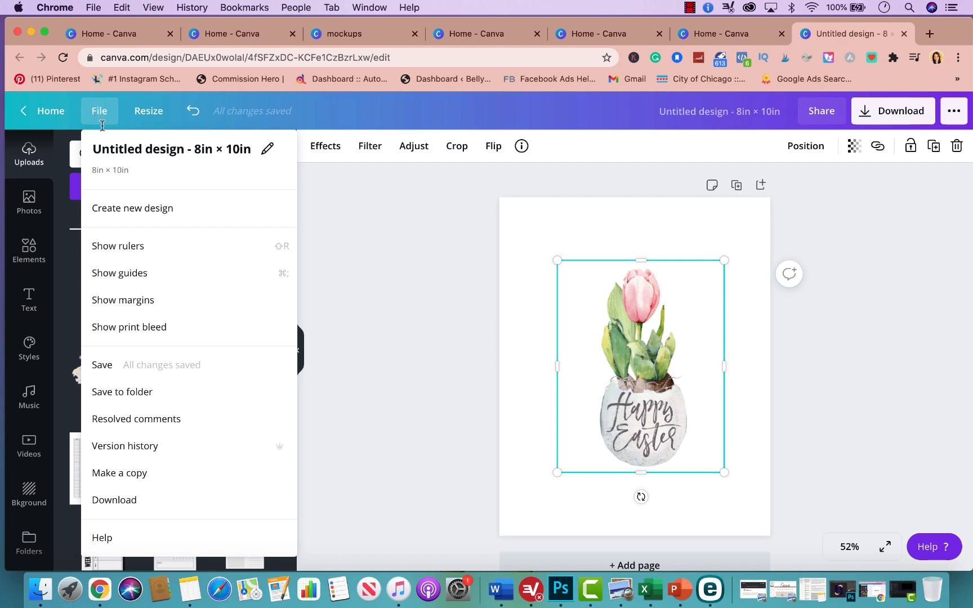
pyautogui.click(142, 302)
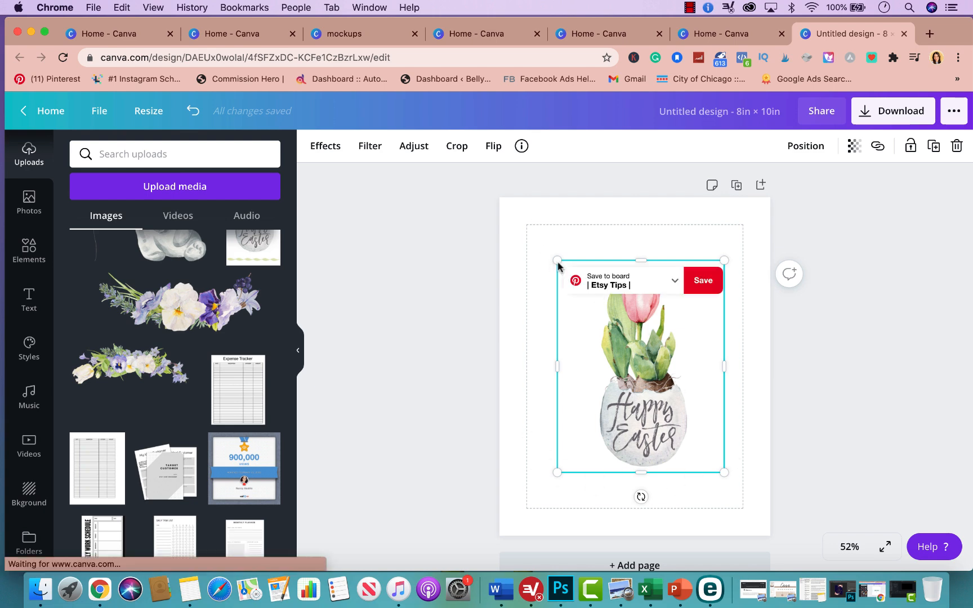
pyautogui.moveTo(557, 261); pyautogui.dragTo(524, 226)
pyautogui.moveTo(722, 471); pyautogui.dragTo(743, 491)
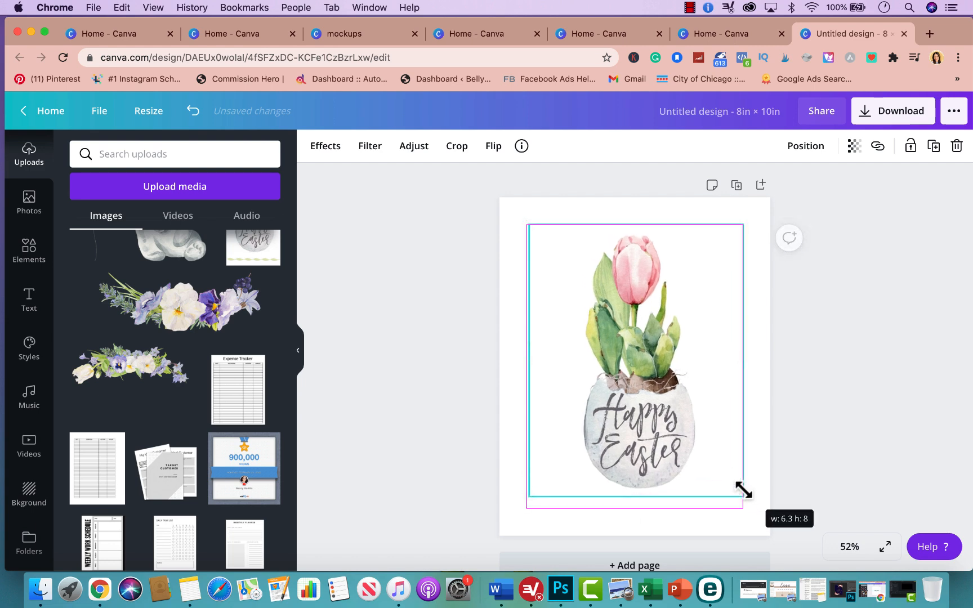
pyautogui.moveTo(652, 407); pyautogui.dragTo(651, 412)
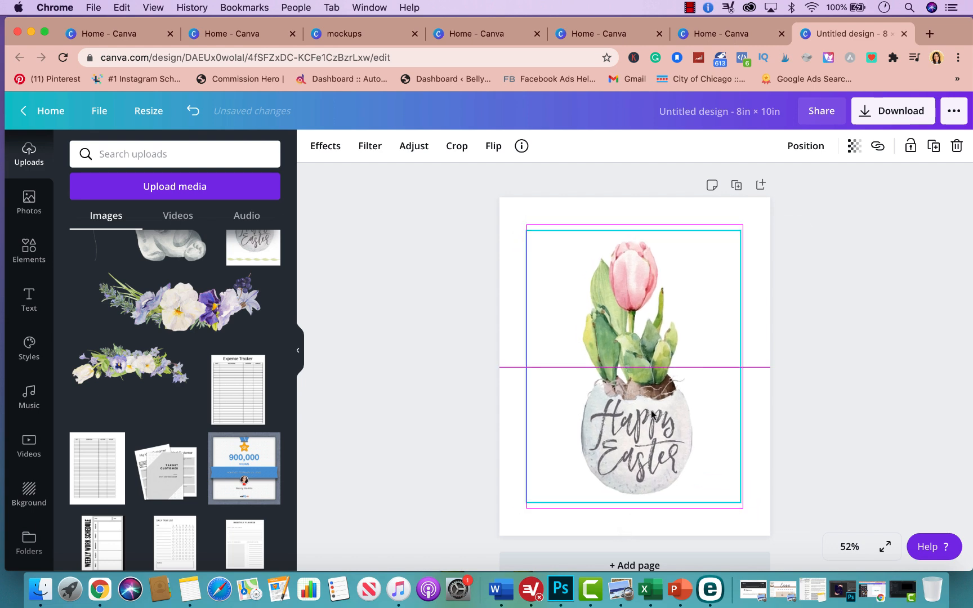
pyautogui.click(895, 300)
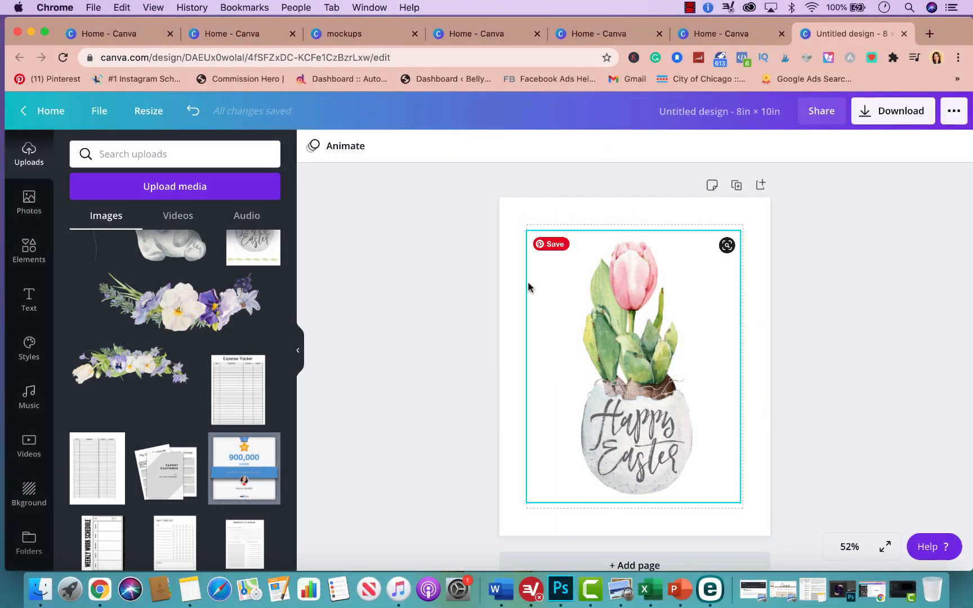
# Show the print bleed on the 8 by 10 in design.
pyautogui.click(102, 113)
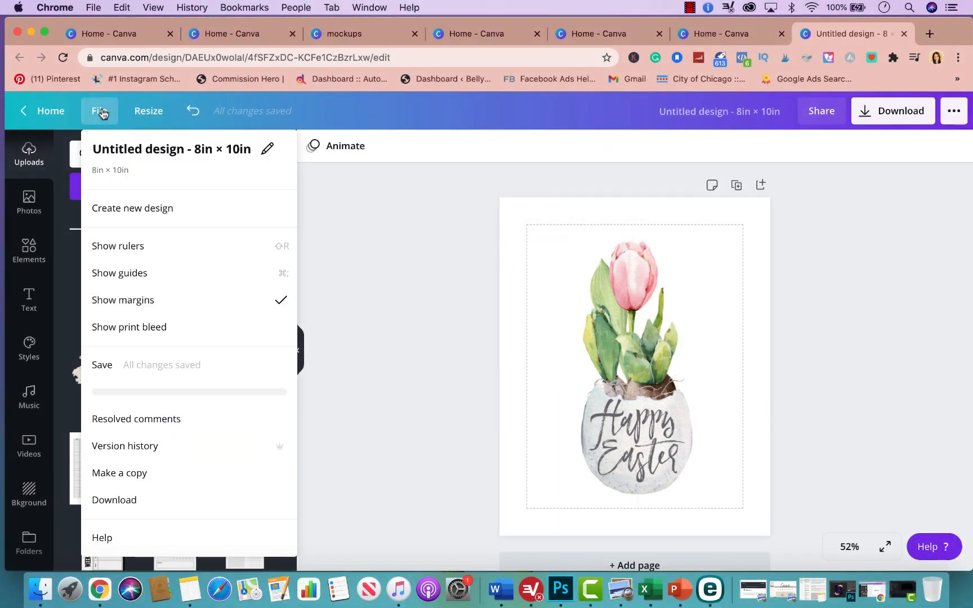
pyautogui.click(133, 334)
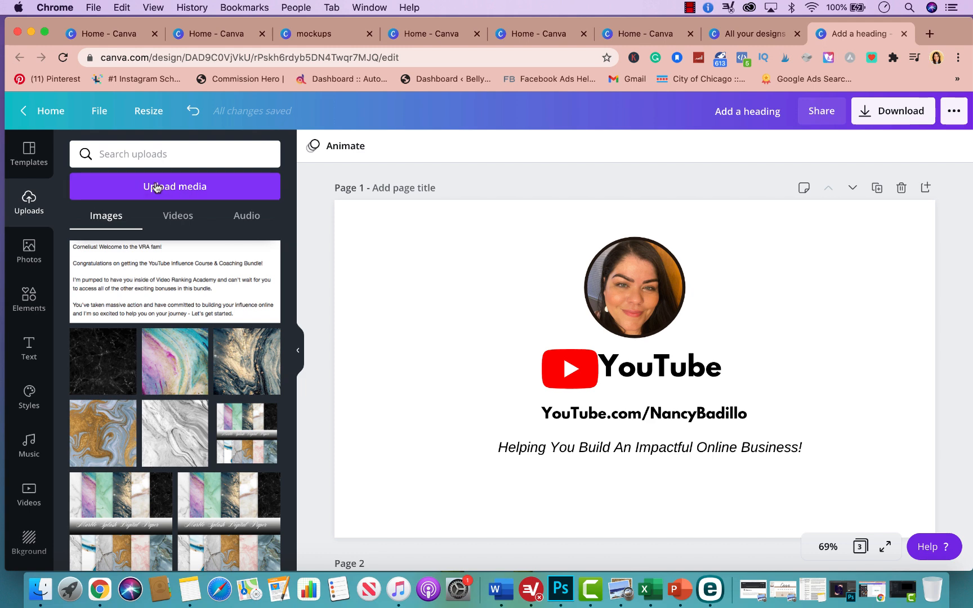
# Add the first uploaded Bright Opener Intro Logo.mp3 audio to the design, pause its playback, and open the download options.
pyautogui.click(245, 224)
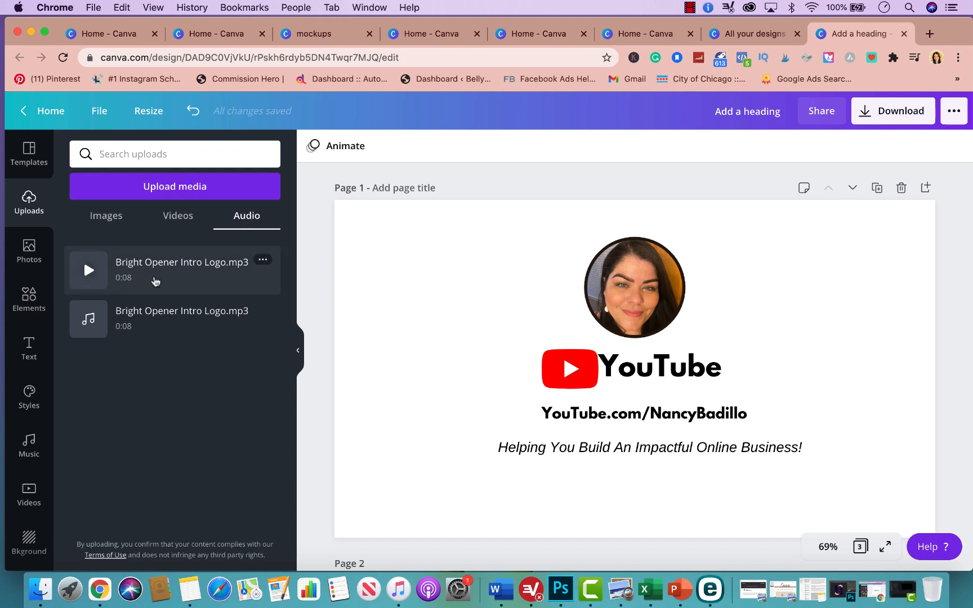
pyautogui.moveTo(137, 274); pyautogui.dragTo(469, 373)
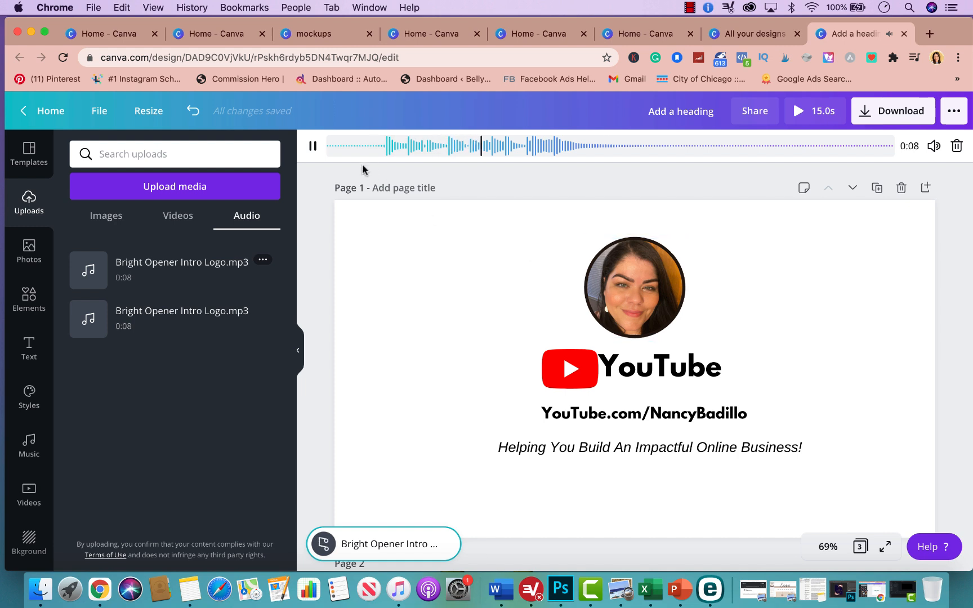
pyautogui.click(312, 145)
pyautogui.click(885, 107)
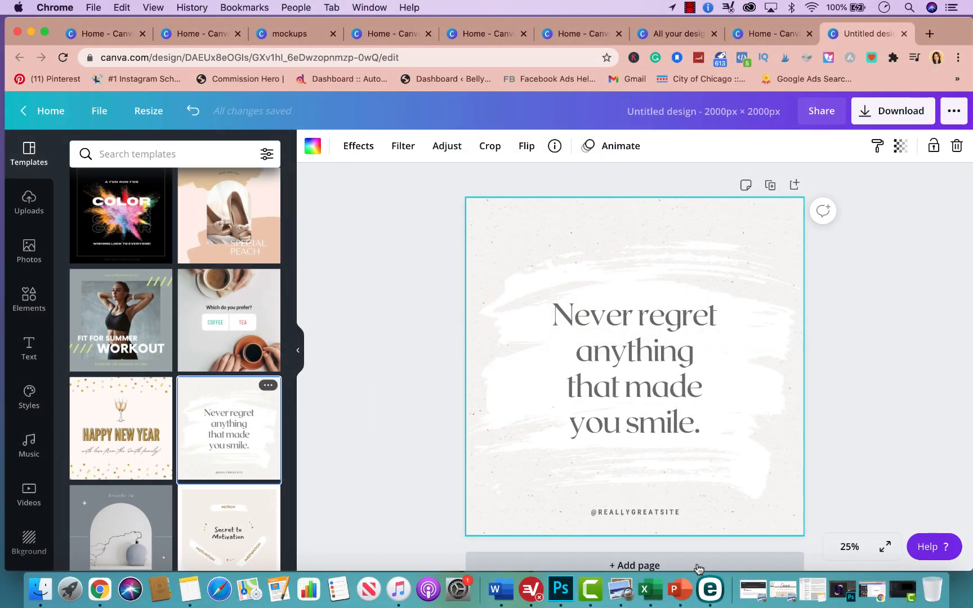
# Apply the Shadow text effect to the "Never regret anything that made you smile." quote.
pyautogui.click(663, 387)
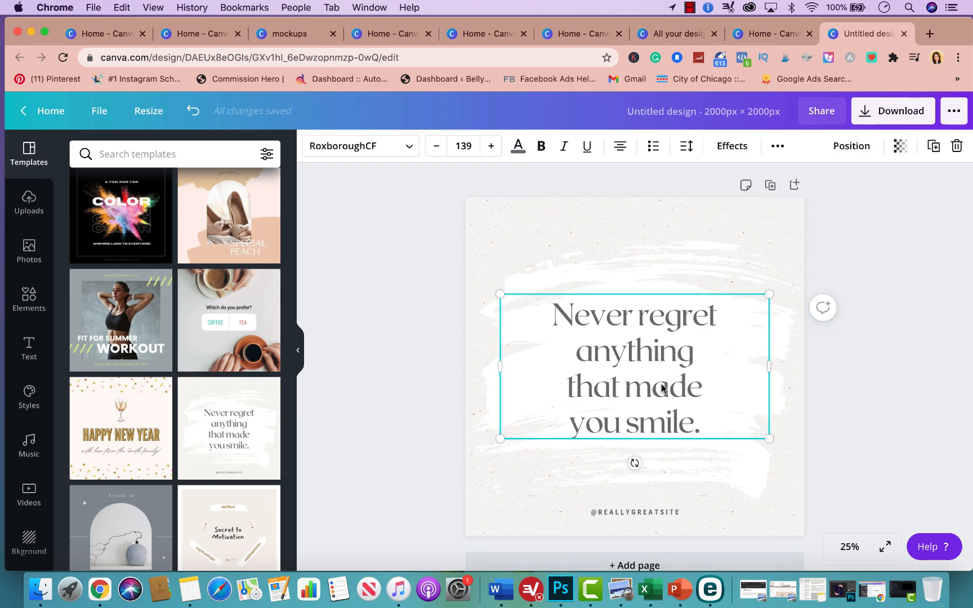
pyautogui.click(731, 151)
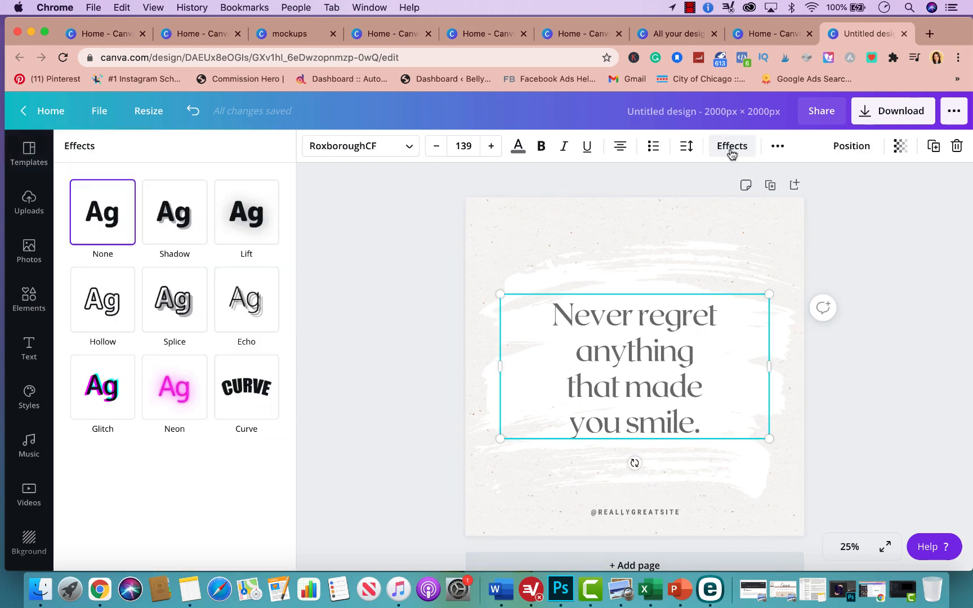
pyautogui.click(181, 226)
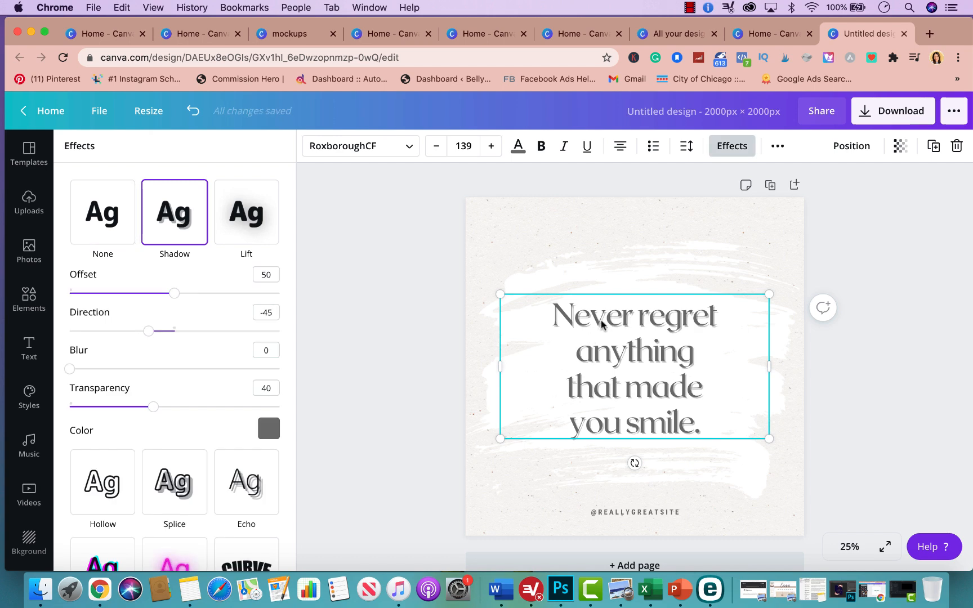
# Try several NB brand colours for the quote's shadow and give it the custom red #FF2300.
pyautogui.click(269, 428)
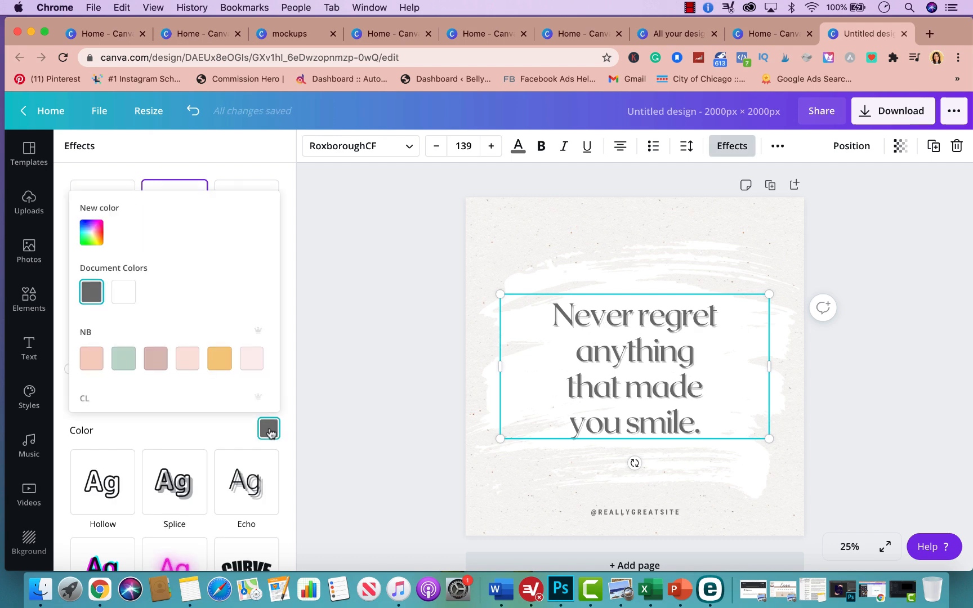
pyautogui.click(251, 358)
pyautogui.click(219, 358)
pyautogui.click(195, 362)
pyautogui.click(150, 362)
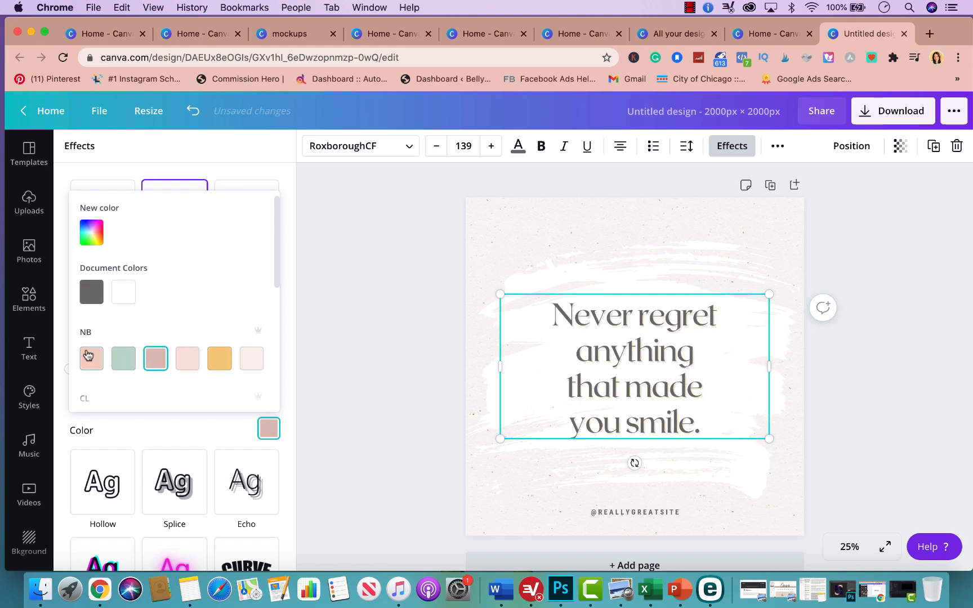
pyautogui.click(92, 233)
pyautogui.moveTo(105, 307); pyautogui.dragTo(269, 264)
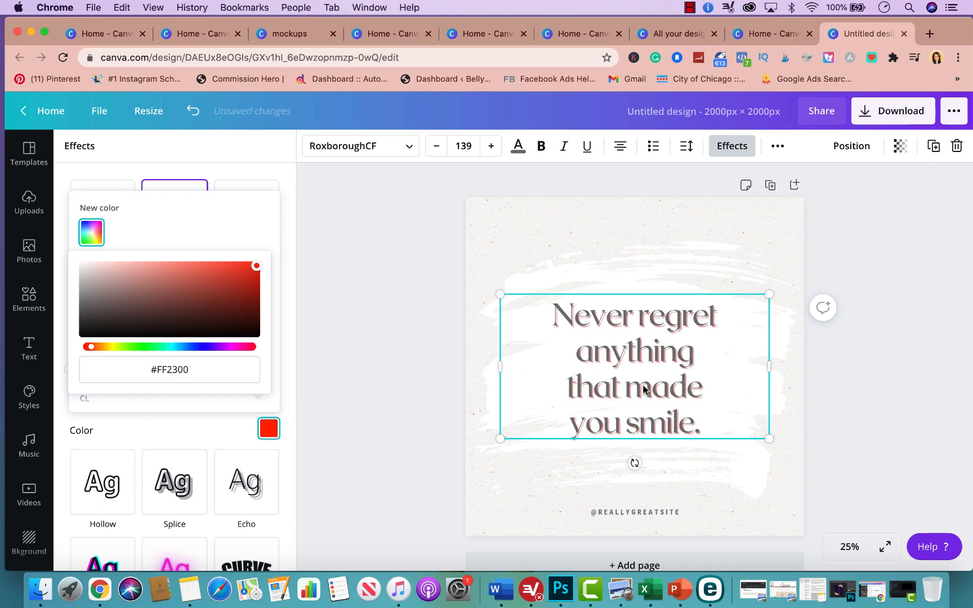
pyautogui.click(413, 353)
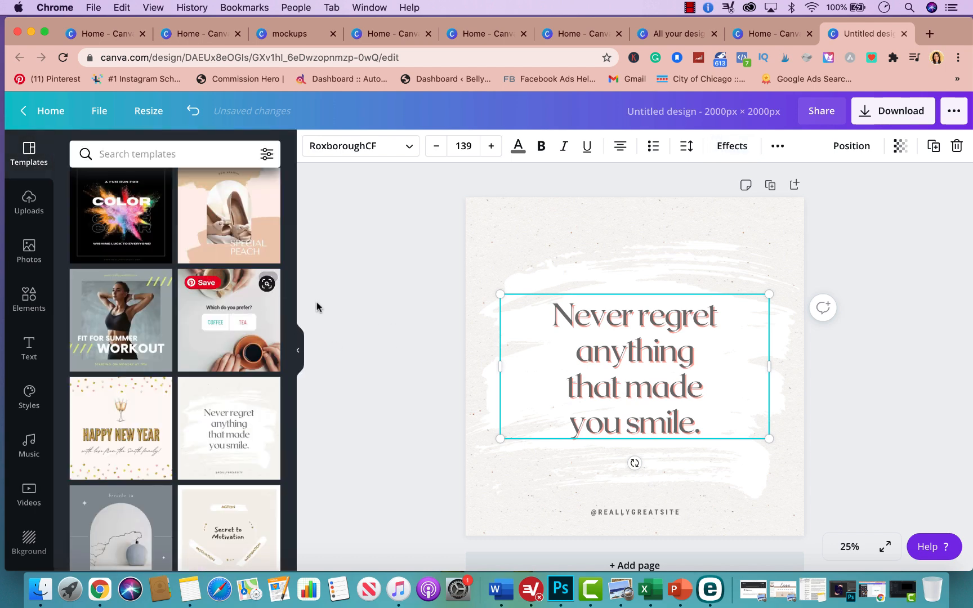
# Set the quote's shadow offset to 71, direction to -107 and transparency to 36.
pyautogui.click(720, 147)
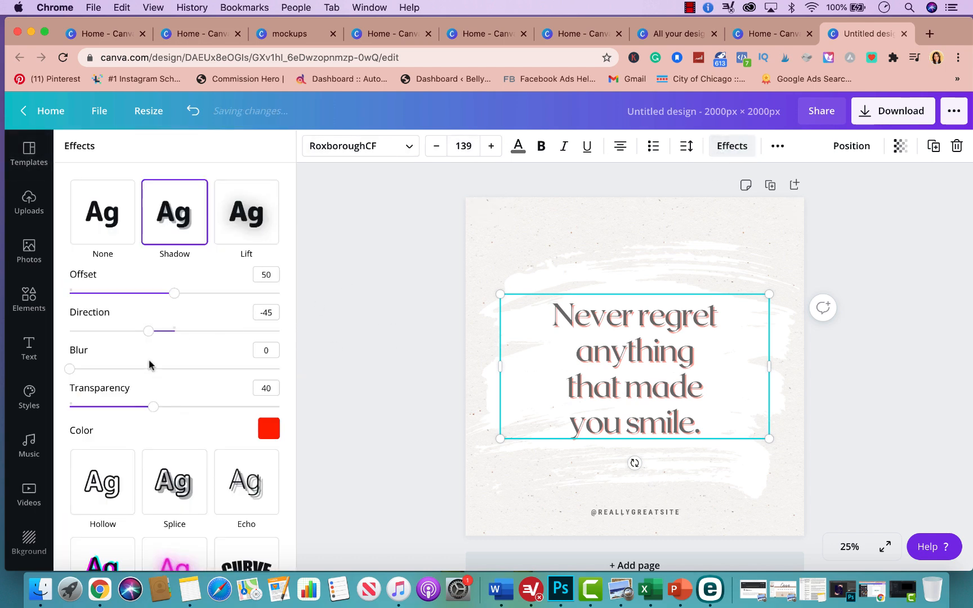
pyautogui.moveTo(174, 294); pyautogui.dragTo(218, 293)
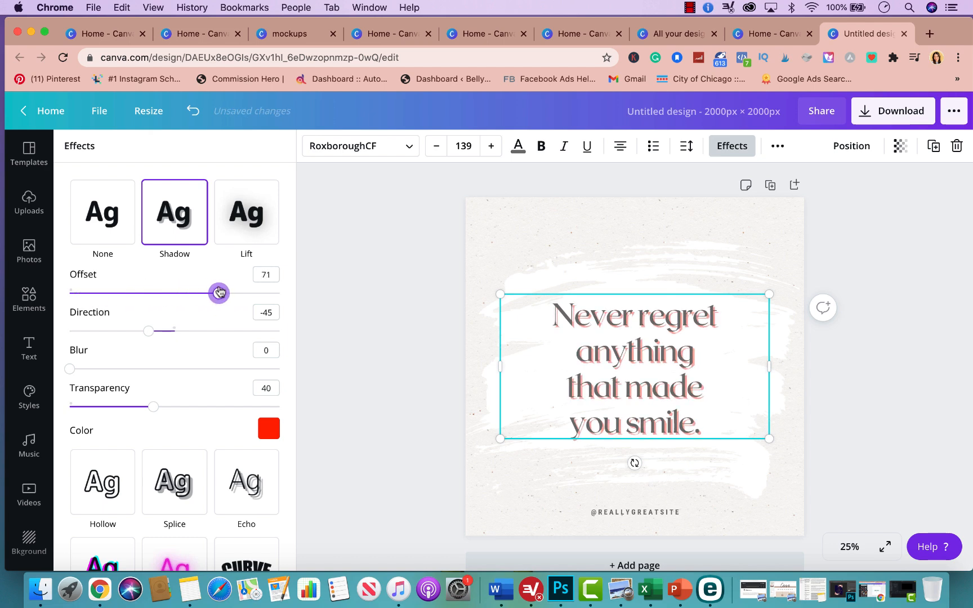
pyautogui.moveTo(148, 333); pyautogui.dragTo(112, 331)
pyautogui.moveTo(157, 410)
pyautogui.mouseDown()
pyautogui.moveTo(92, 407)
pyautogui.moveTo(281, 404)
pyautogui.moveTo(145, 400)
pyautogui.mouseUp()
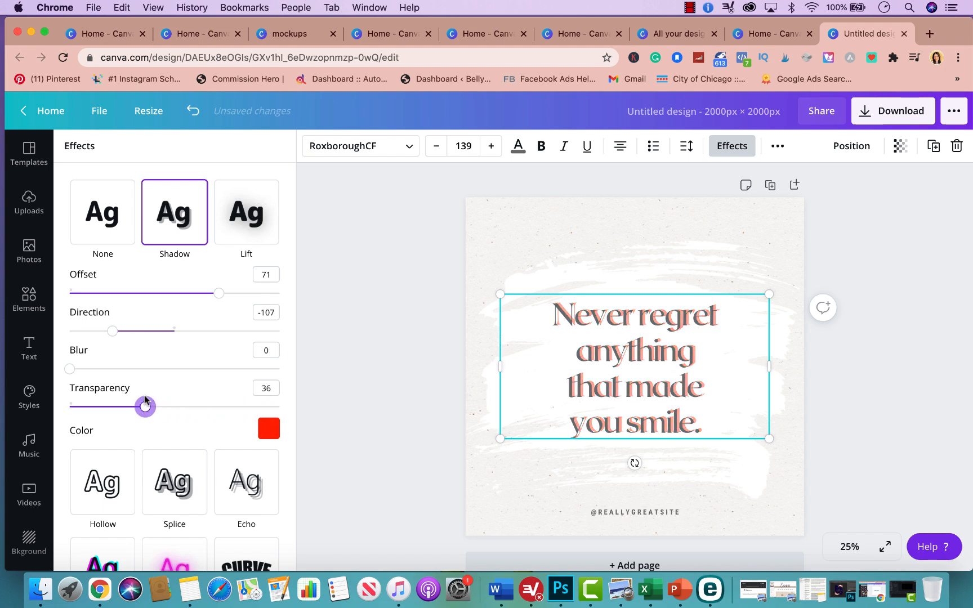
# Change the quote's shadow colour to the default pink and close the effect settings.
pyautogui.click(268, 431)
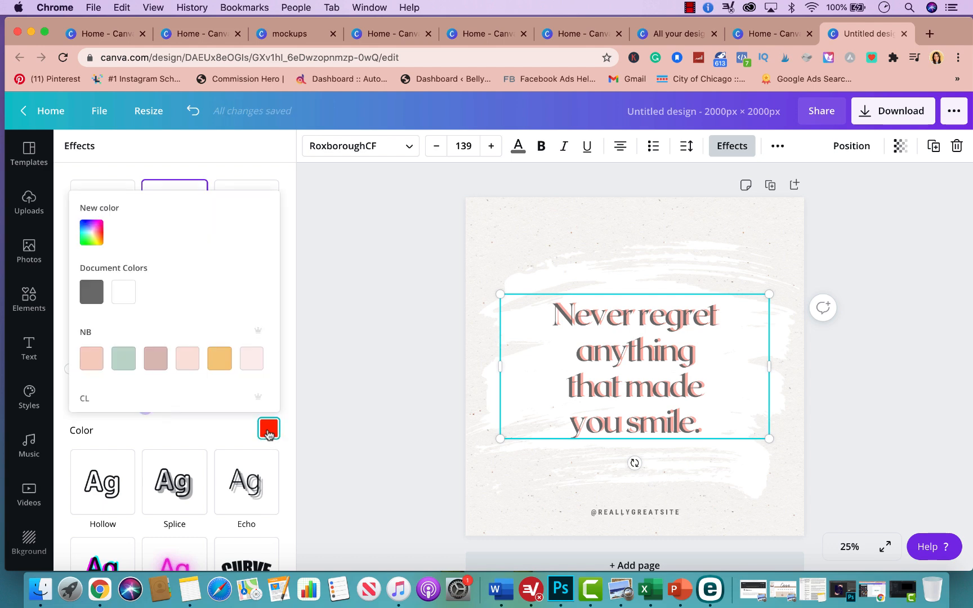
pyautogui.scroll(-5, 189, 337)
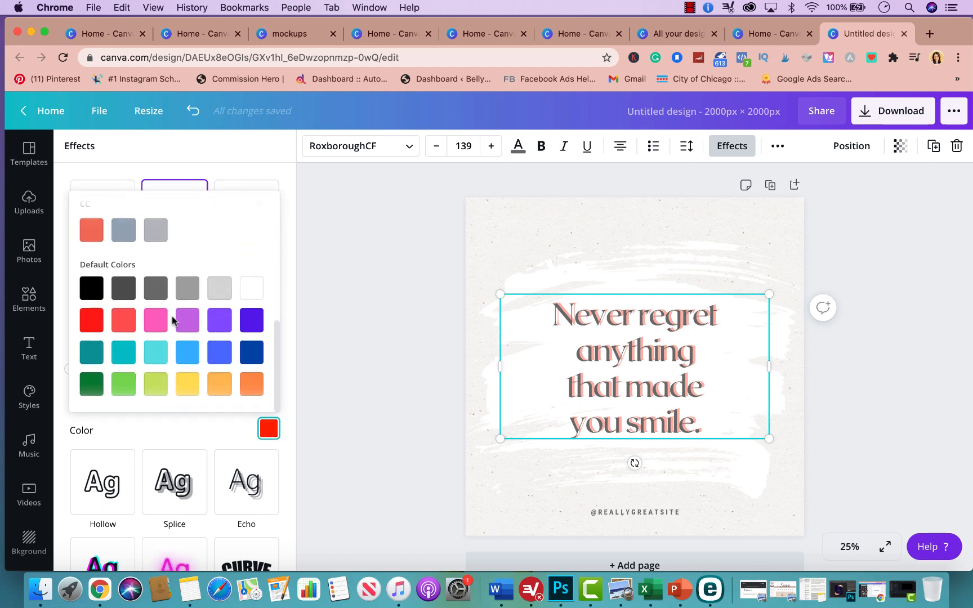
pyautogui.click(154, 321)
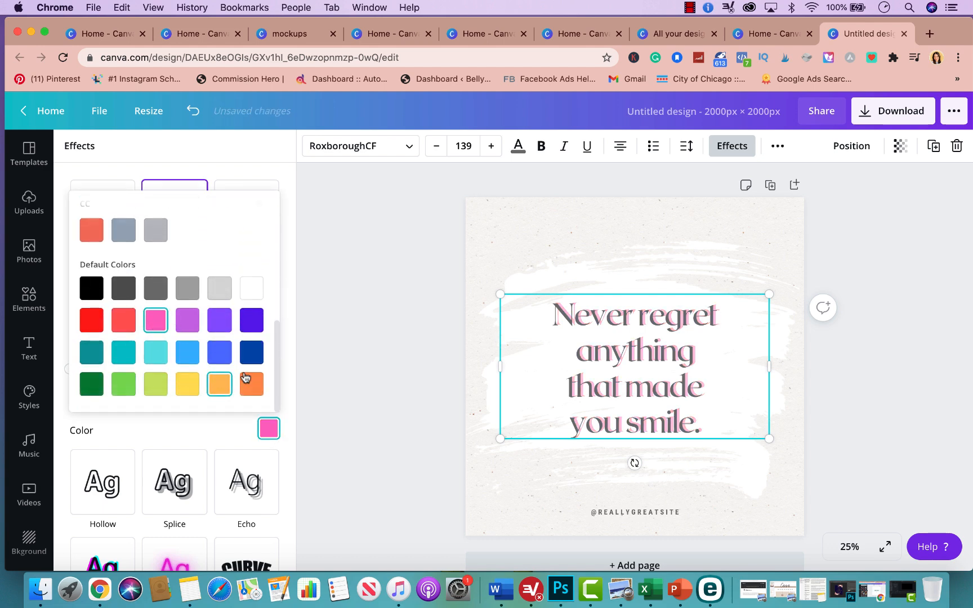
pyautogui.click(731, 146)
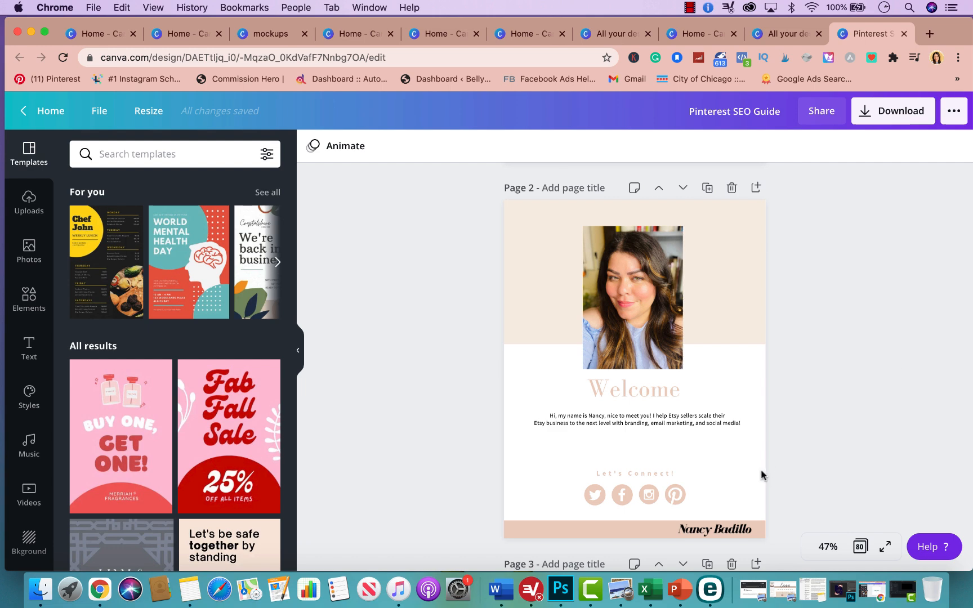
# Link the signature in the footer of page 2 of the Pinterest SEO Guide to the owner's website address.
pyautogui.click(726, 532)
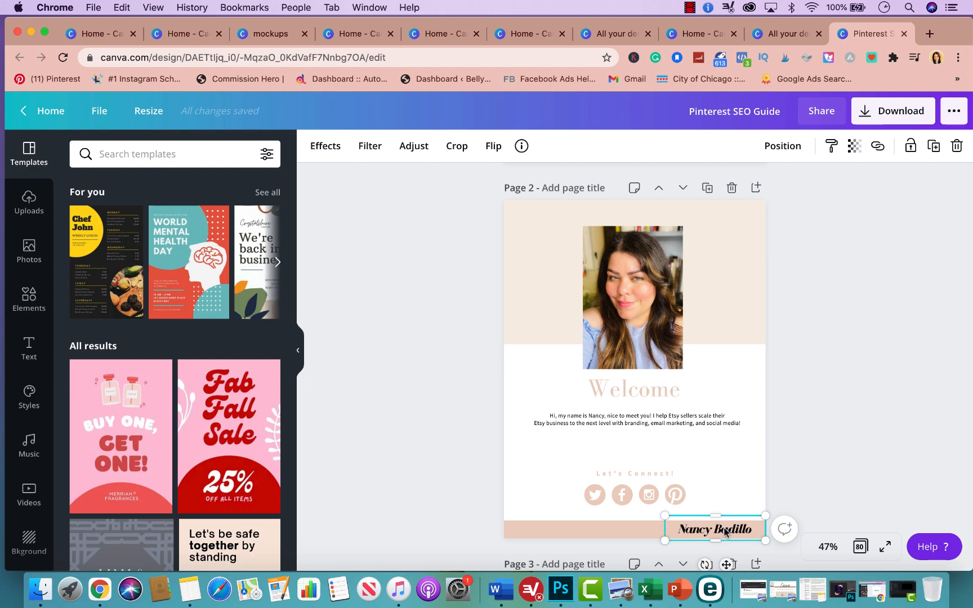
pyautogui.click(878, 147)
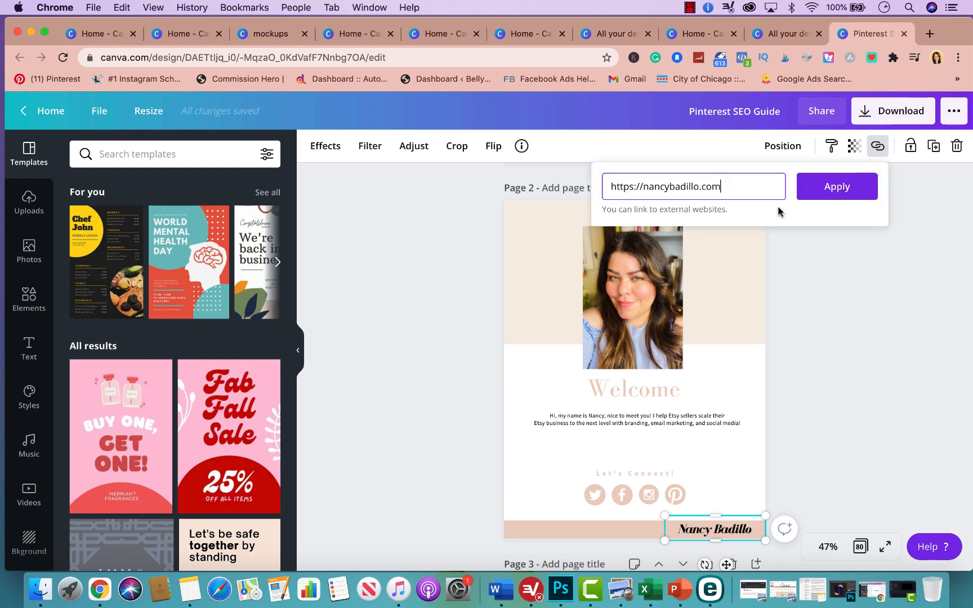
pyautogui.tripleClick(724, 188)
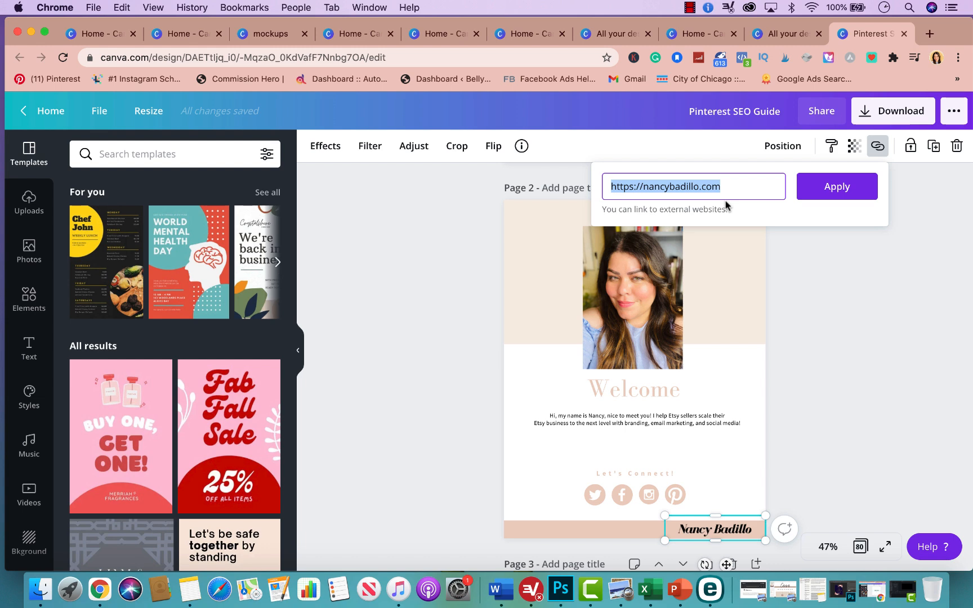
pyautogui.click(822, 196)
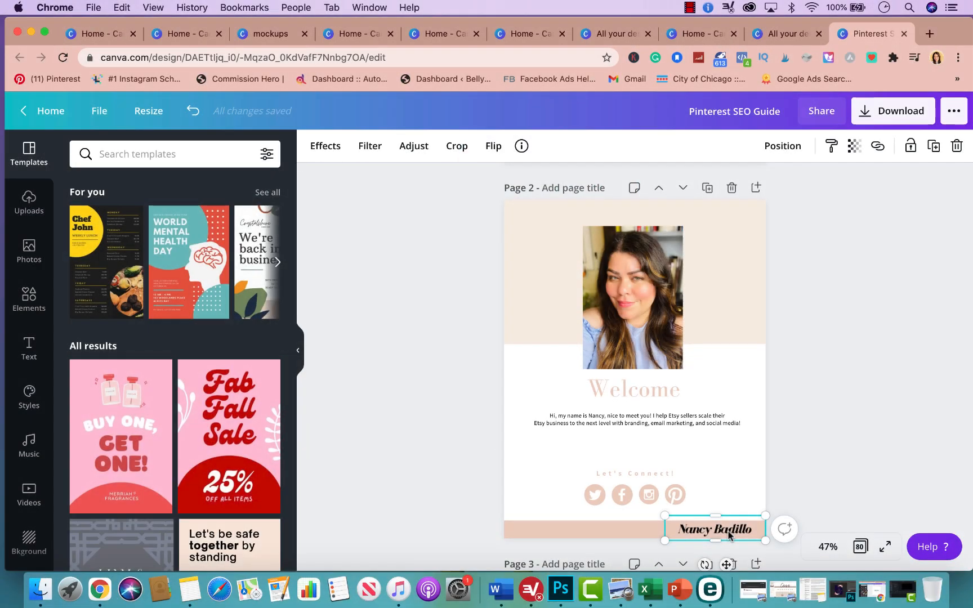
# Zoom the Welcome page to 75%, enlarge it to 125%, return to 75%, and zoom in again.
pyautogui.click(830, 552)
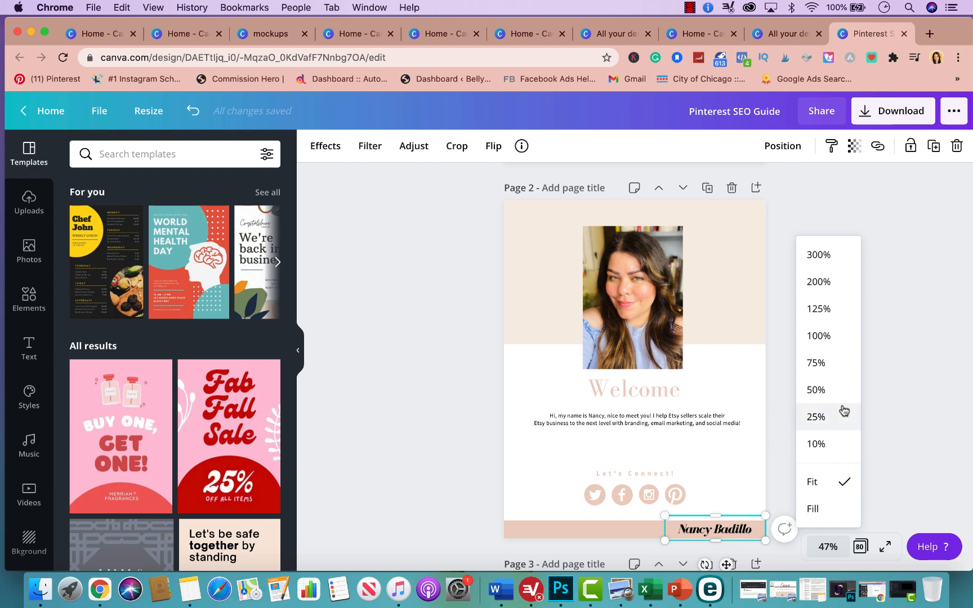
pyautogui.click(816, 363)
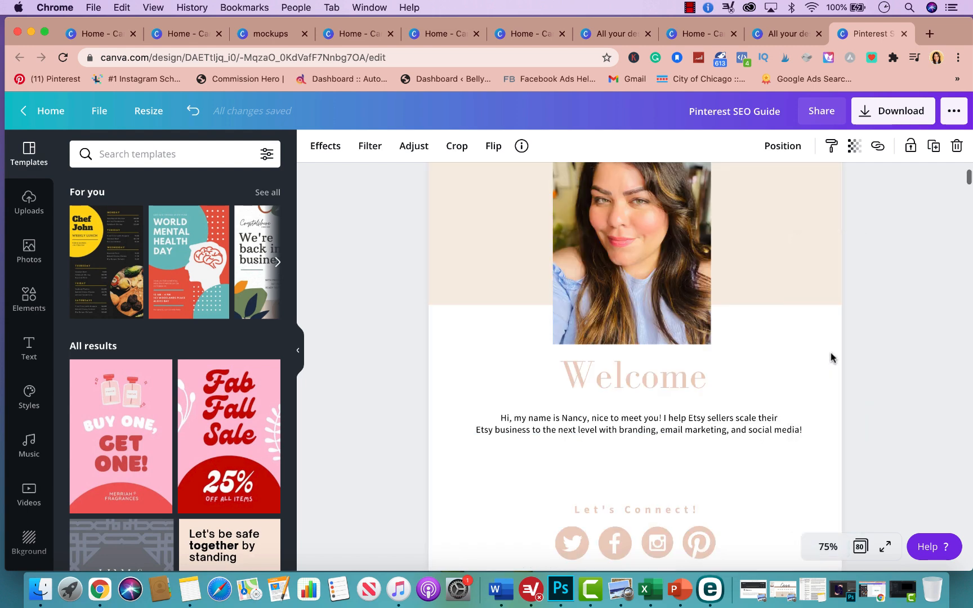
pyautogui.scroll(-1, 779, 379)
pyautogui.scroll(1, 779, 383)
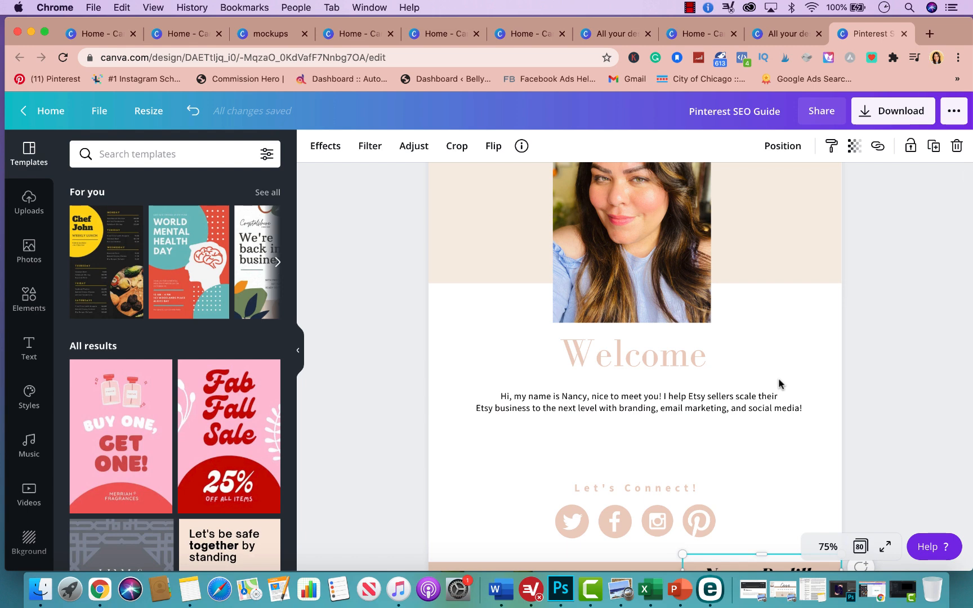
pyautogui.press('super+equal')
pyautogui.press('super+equal')
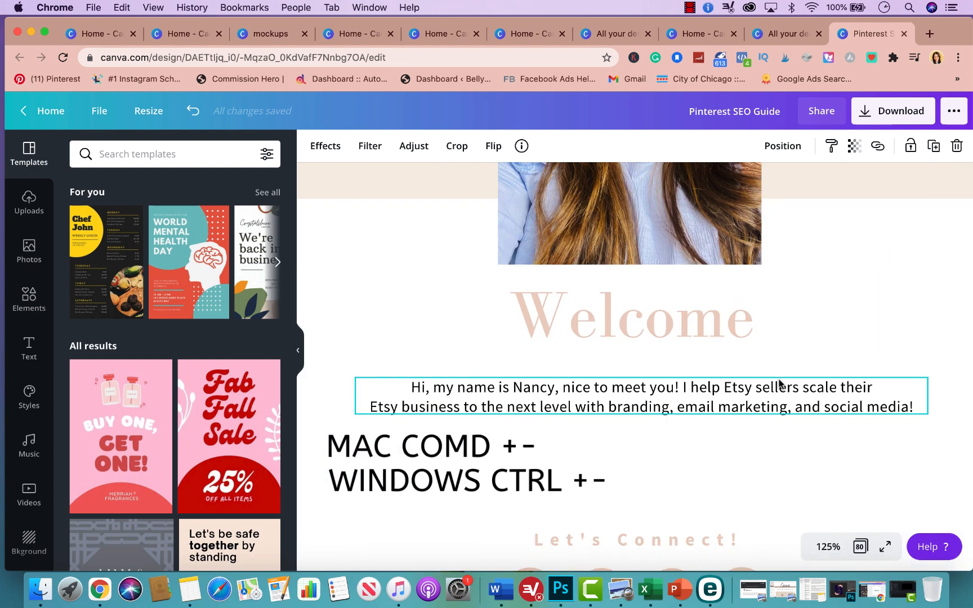
pyautogui.press('super+minus')
pyautogui.press('super+minus')
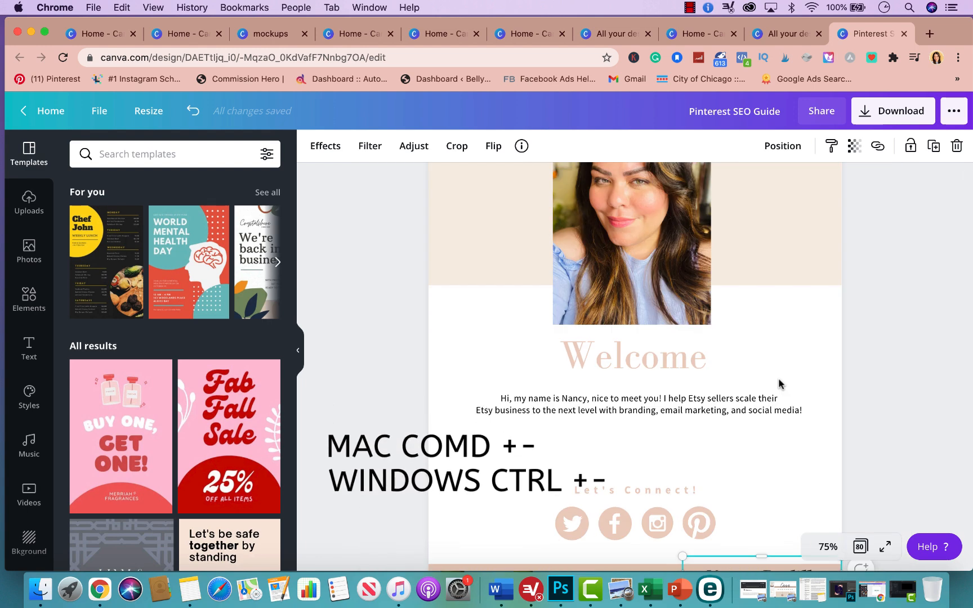
pyautogui.press('super+plus')
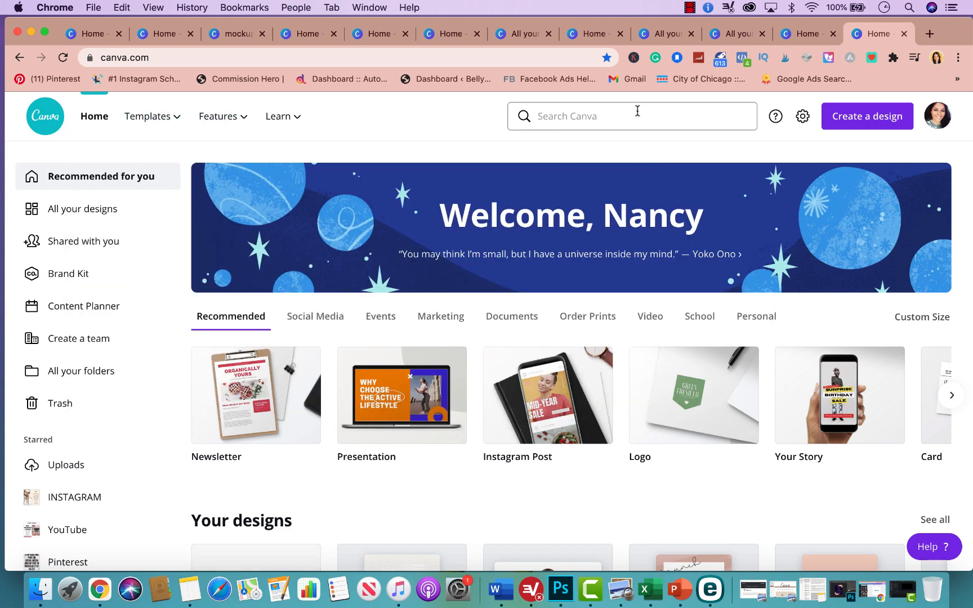
# Create a new 16:9 presentation and apply the cover page of the Blue and Cream Springtime for Fashion Retail template.
pyautogui.click(375, 425)
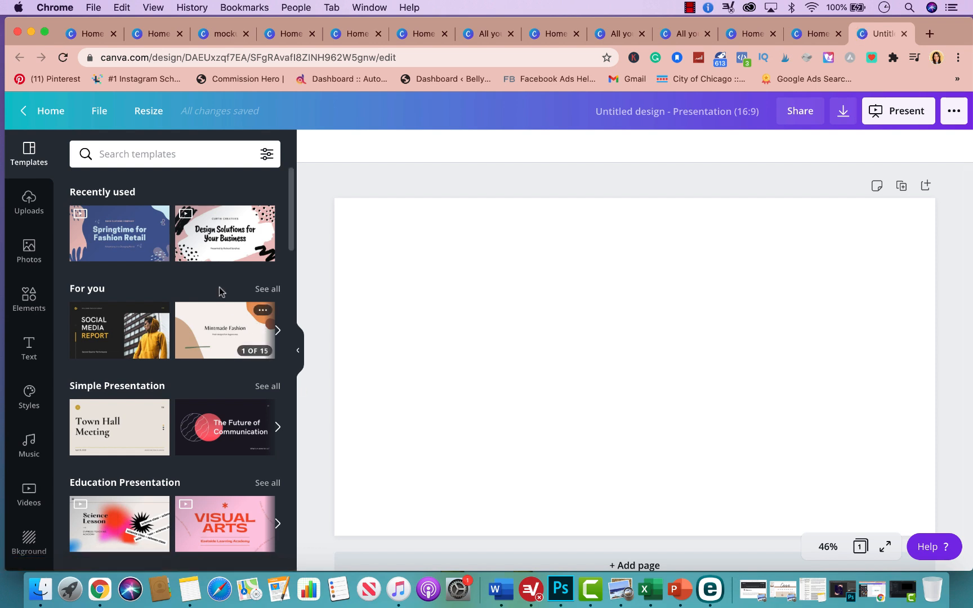
pyautogui.scroll(-3, 161, 390)
pyautogui.scroll(-6, 162, 390)
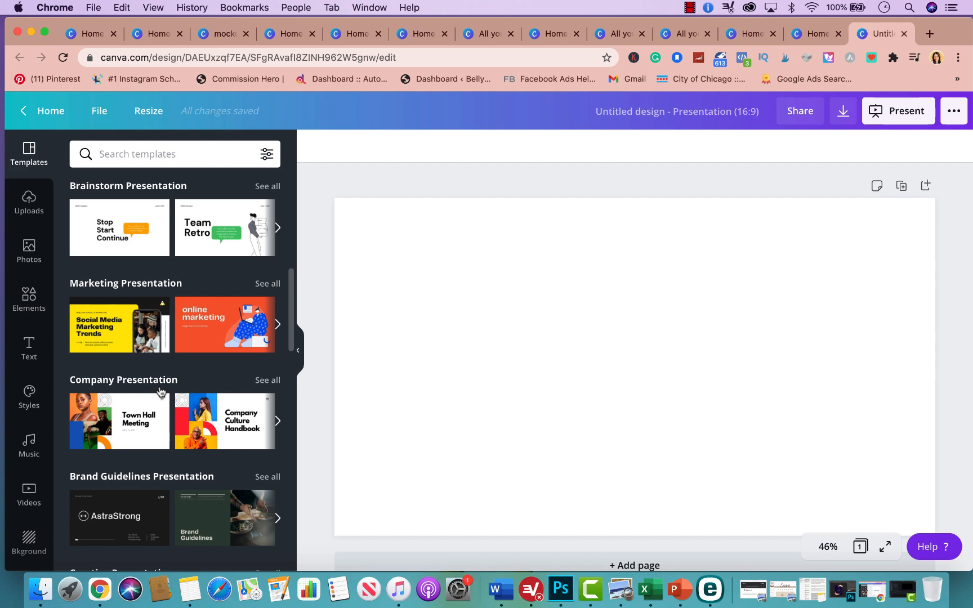
pyautogui.scroll(9, 160, 390)
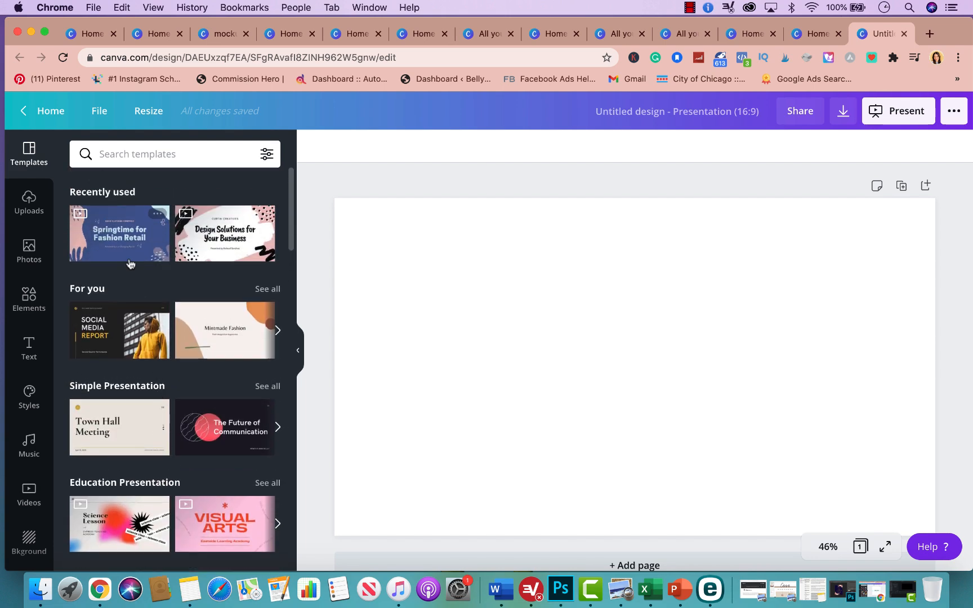
pyautogui.click(128, 251)
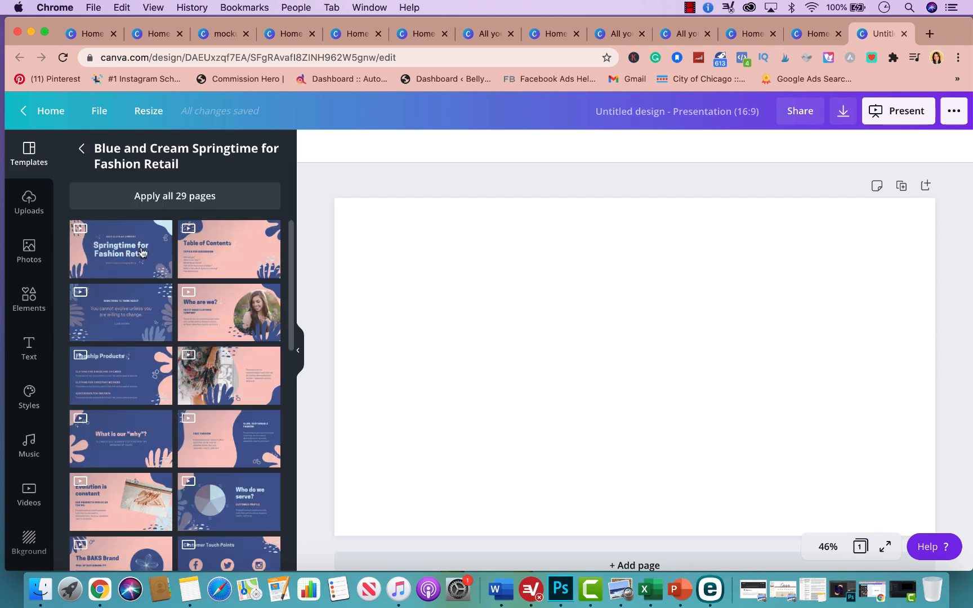
pyautogui.click(142, 253)
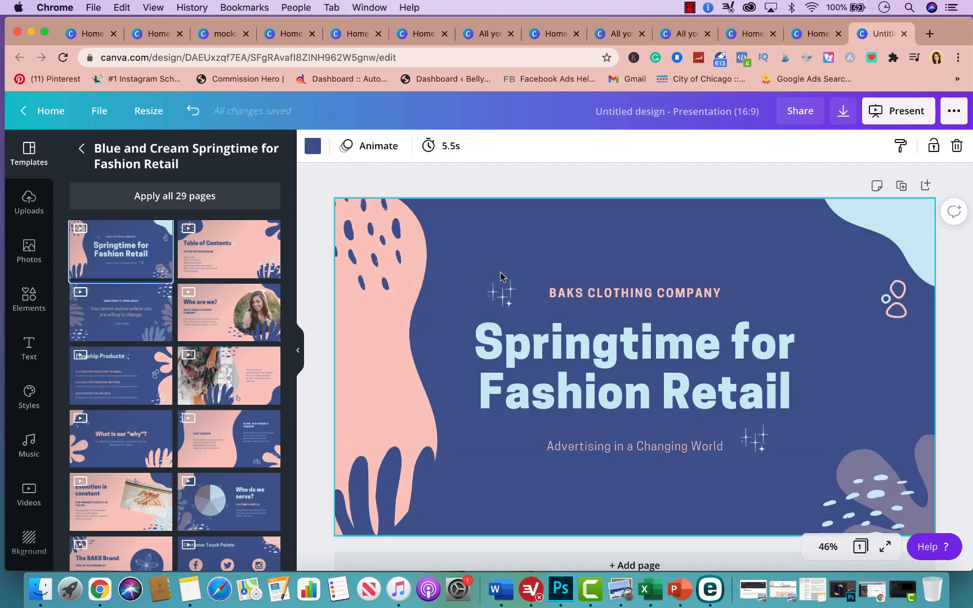
# Replace the cover title with "How to increase your online sells".
pyautogui.doubleClick(591, 352)
pyautogui.write('Etsy')
pyautogui.press('BackSpace')
pyautogui.press('BackSpace')
pyautogui.press('BackSpace')
pyautogui.press('BackSpace')
pyautogui.write('How to increase your online sells')
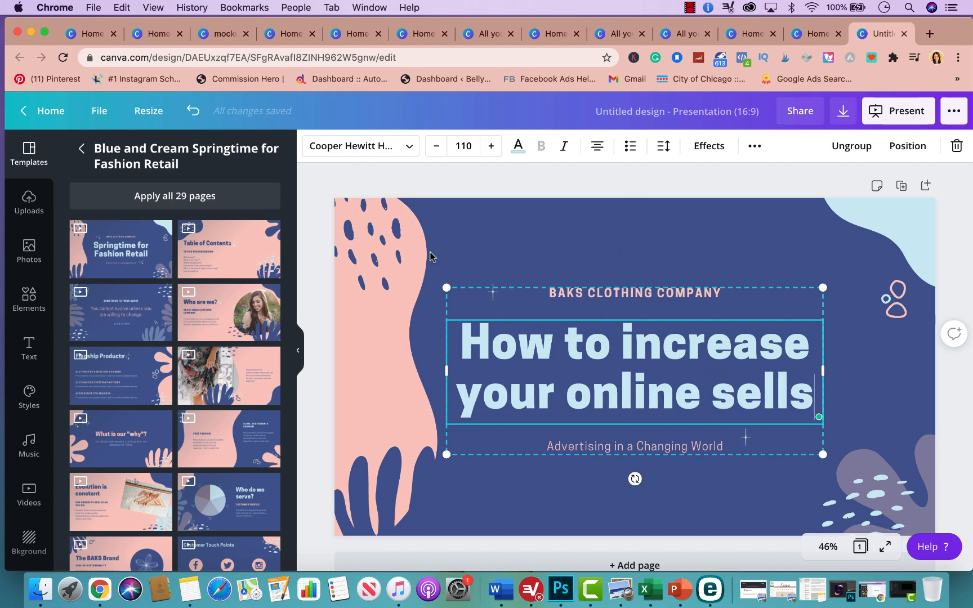
# Add a second page and apply the template's "Who are we?" layout to it.
pyautogui.scroll(-1, 415, 320)
pyautogui.click(619, 535)
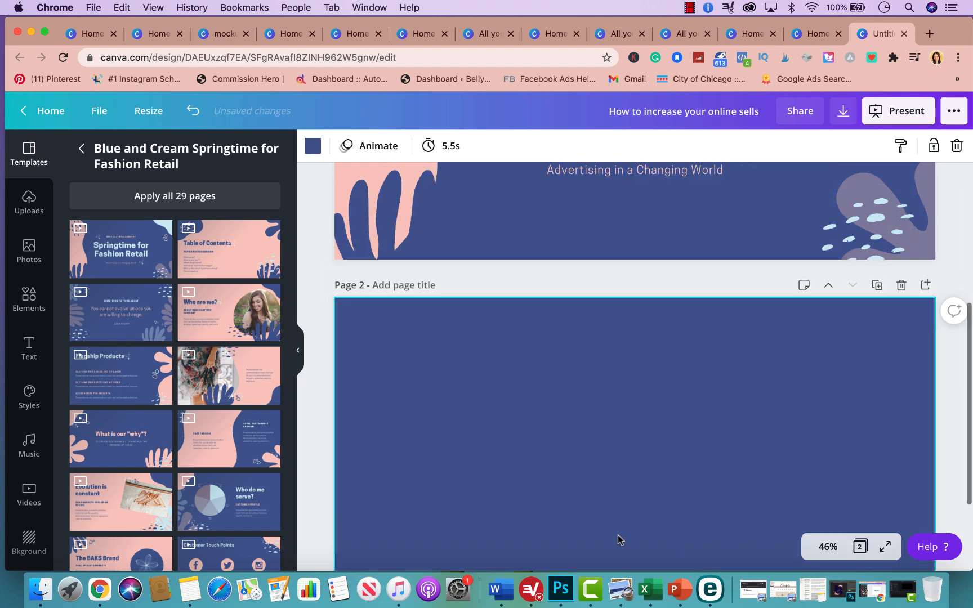
pyautogui.click(197, 331)
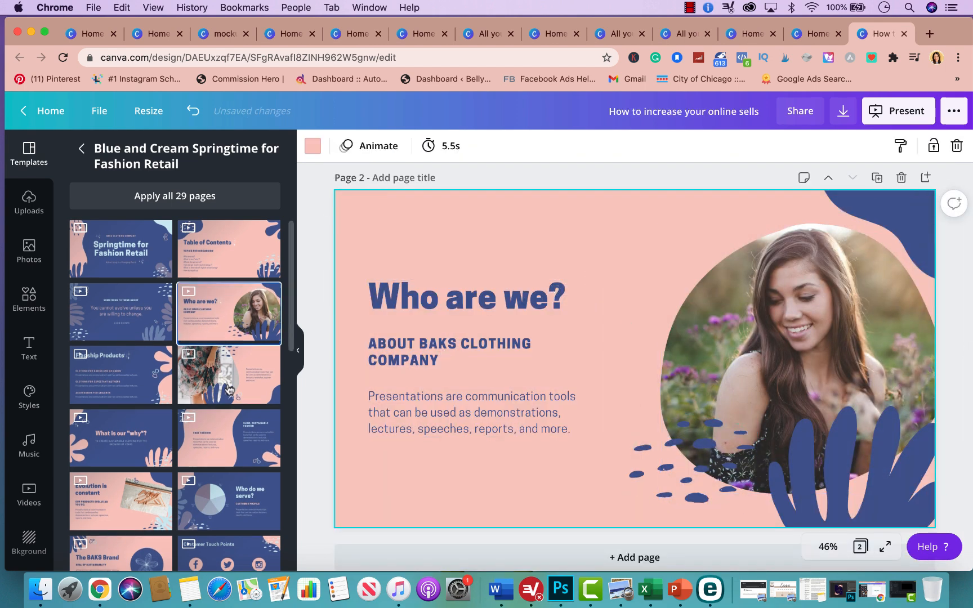
# Add a third page and apply the template's "Customer Touch Points" layout to it.
pyautogui.scroll(-2, 250, 401)
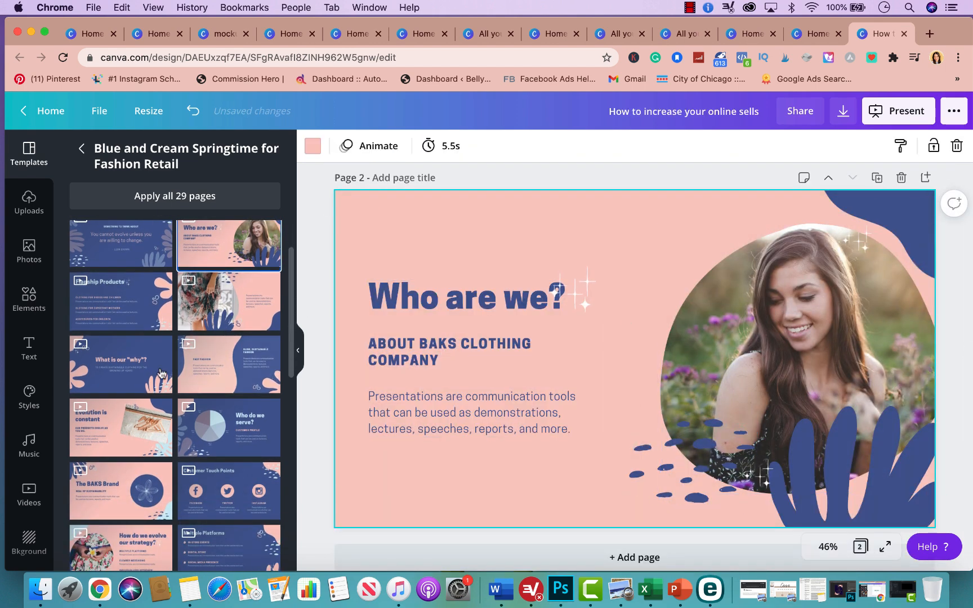
pyautogui.click(565, 558)
pyautogui.scroll(-2, 259, 425)
pyautogui.click(231, 434)
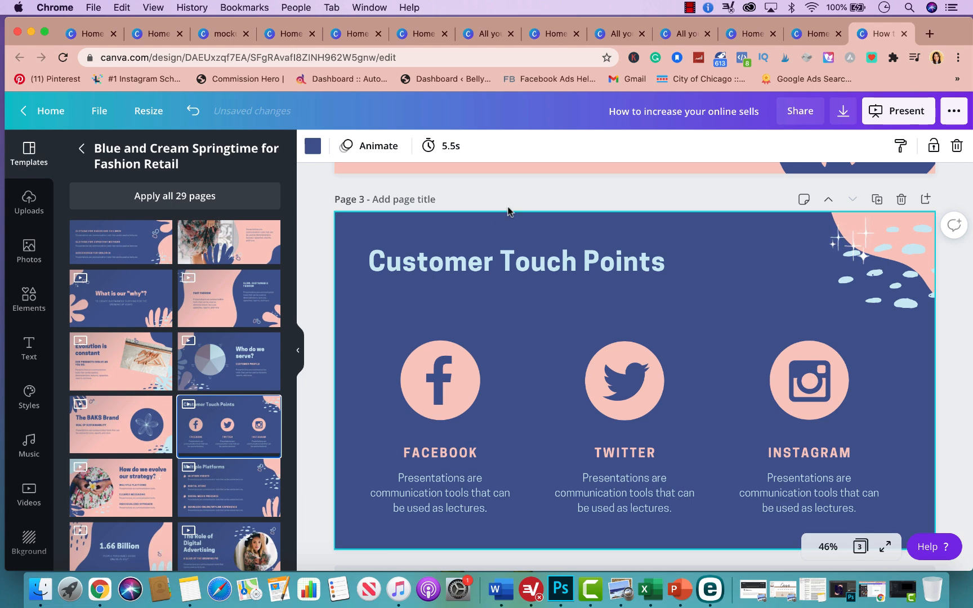
# Add a fourth page and apply the template's "1.66 Billion" layout to it.
pyautogui.scroll(-2, 423, 308)
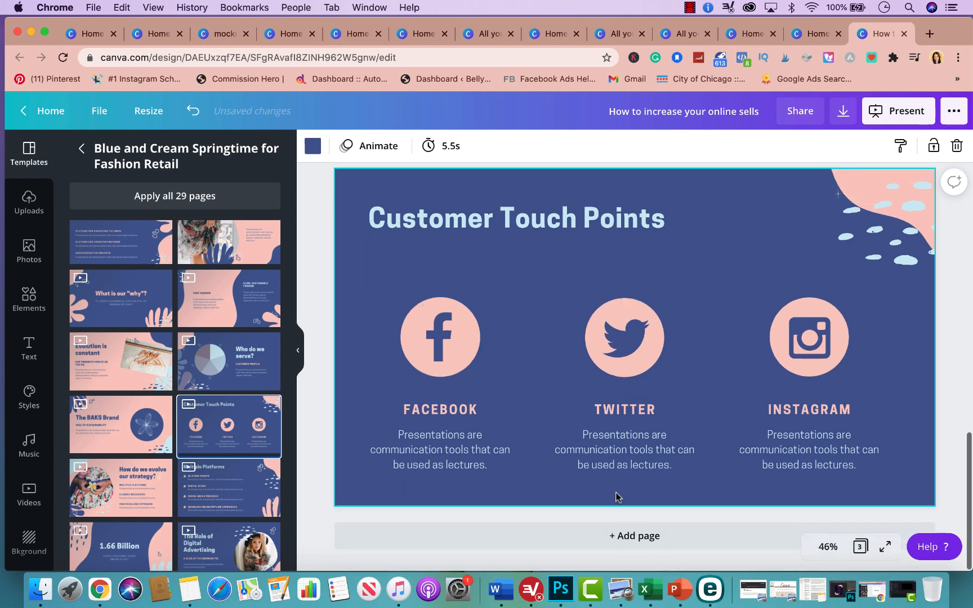
pyautogui.click(617, 538)
pyautogui.scroll(-5, 175, 394)
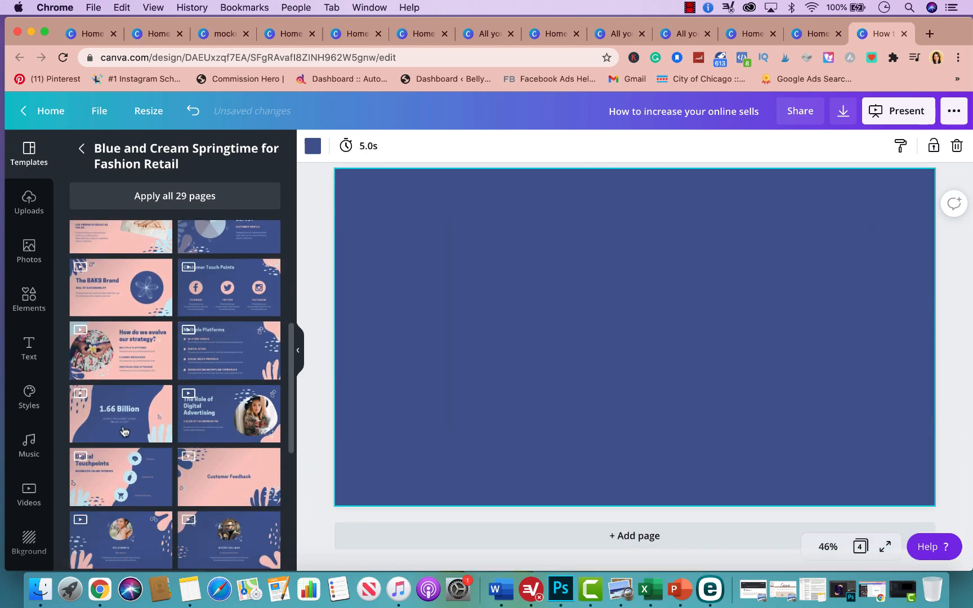
pyautogui.click(120, 415)
# Present the slides from the cover page in the Standard type and open Present and record from the publishing options.
pyautogui.scroll(15, 596, 378)
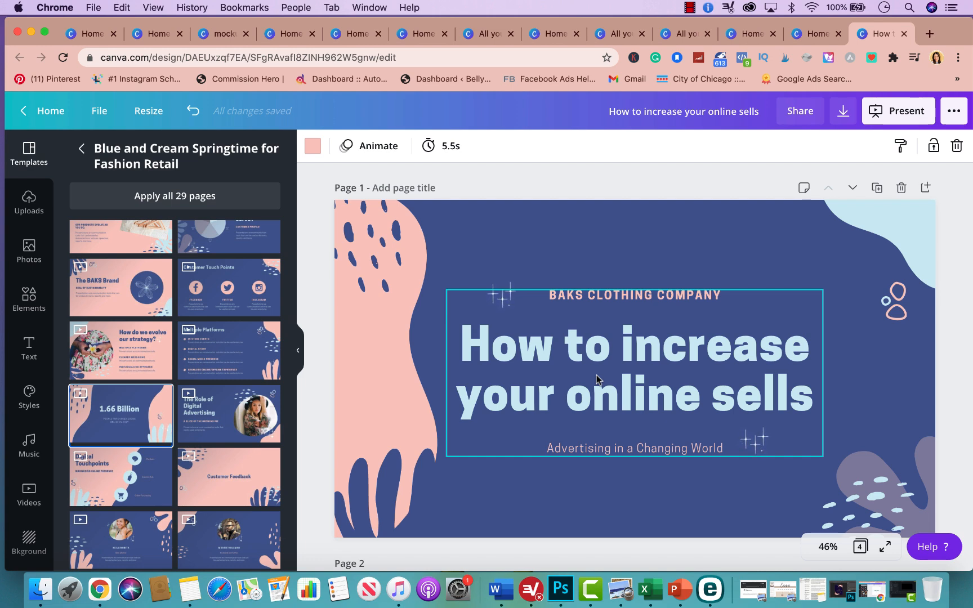
pyautogui.click(893, 120)
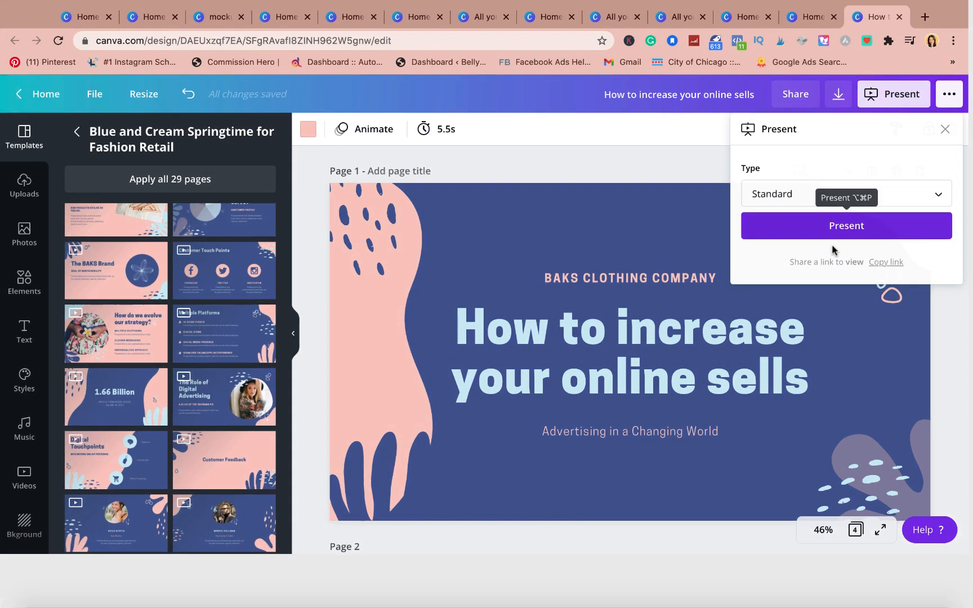
pyautogui.click(833, 248)
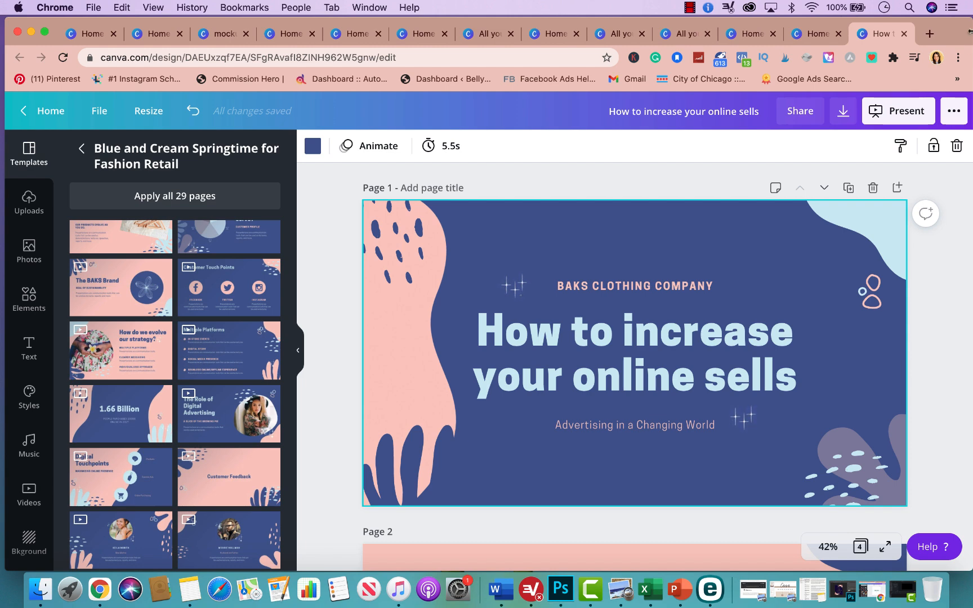
pyautogui.click(955, 115)
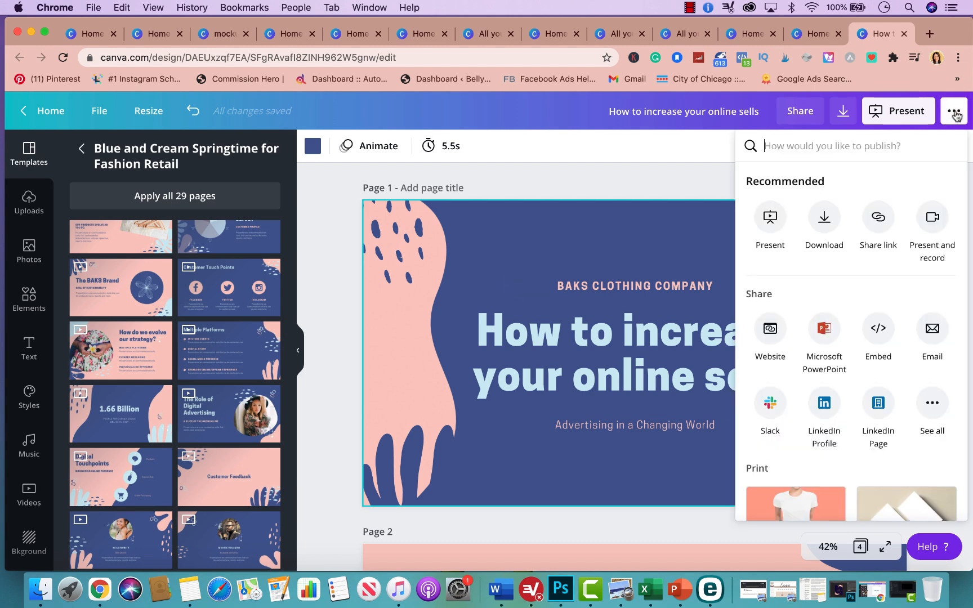
pyautogui.click(939, 225)
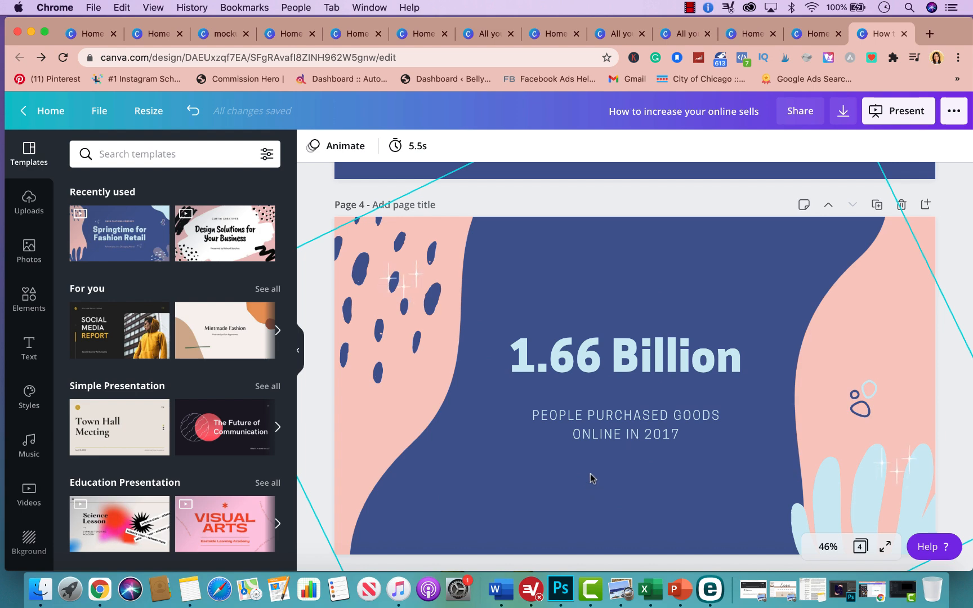
# Add a paragraph text box to page 4 below "People purchased goods online in 2017" and increase its font size.
pyautogui.press('t')
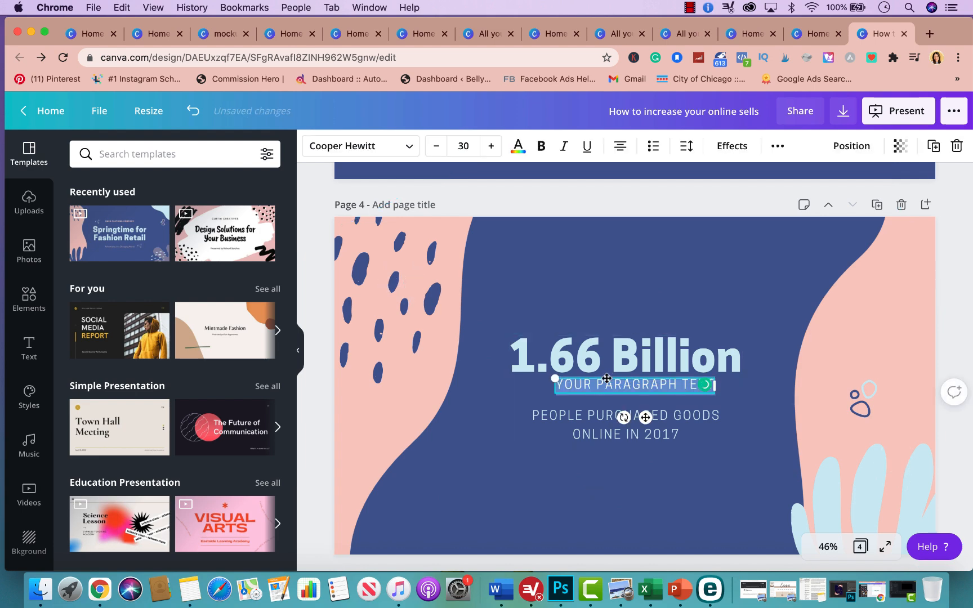
pyautogui.moveTo(603, 378); pyautogui.dragTo(593, 467)
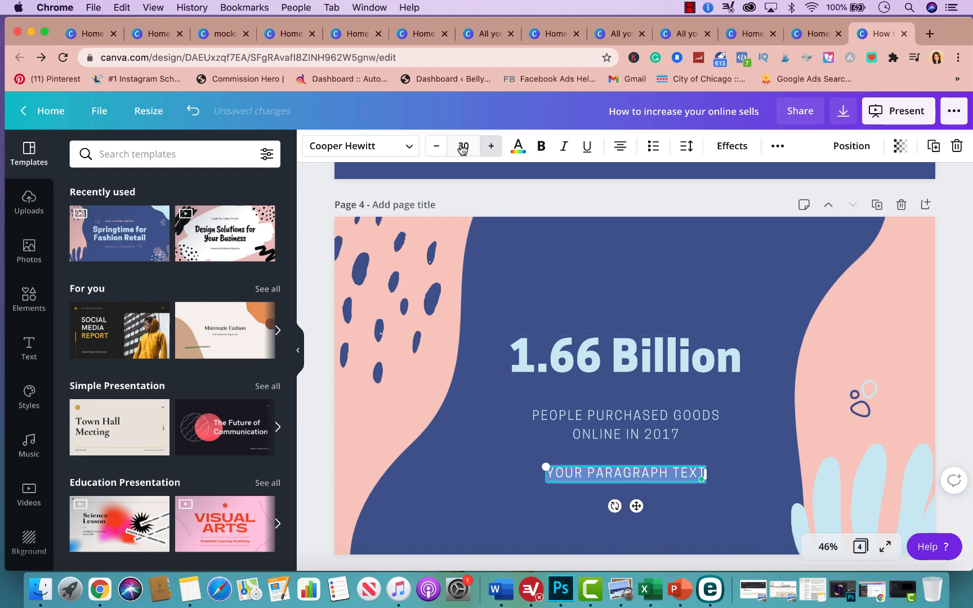
pyautogui.click(409, 148)
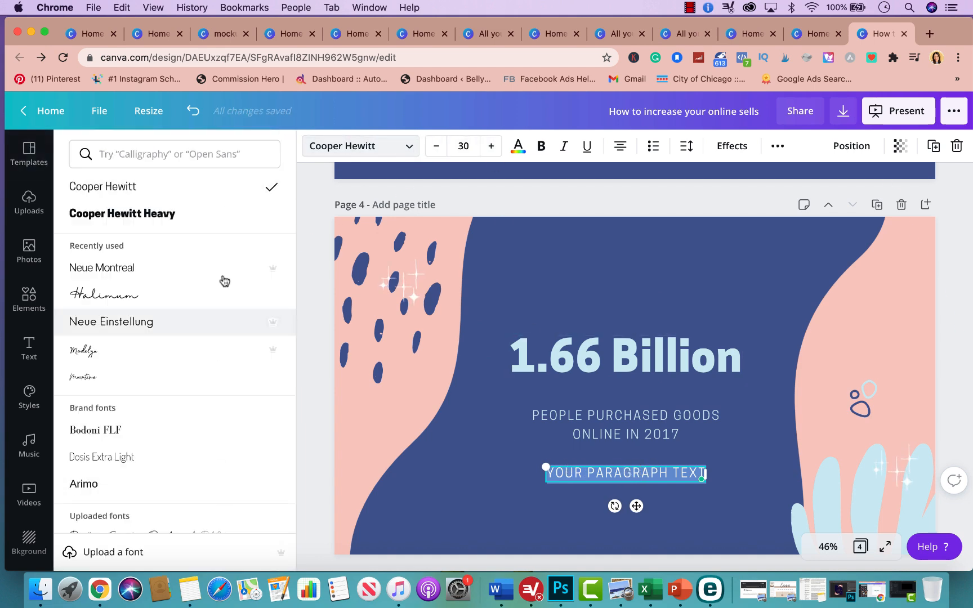
pyautogui.doubleClick(491, 146)
pyautogui.tripleClick(491, 146)
pyautogui.tripleClick(491, 146)
pyautogui.click(492, 146)
pyautogui.click(514, 149)
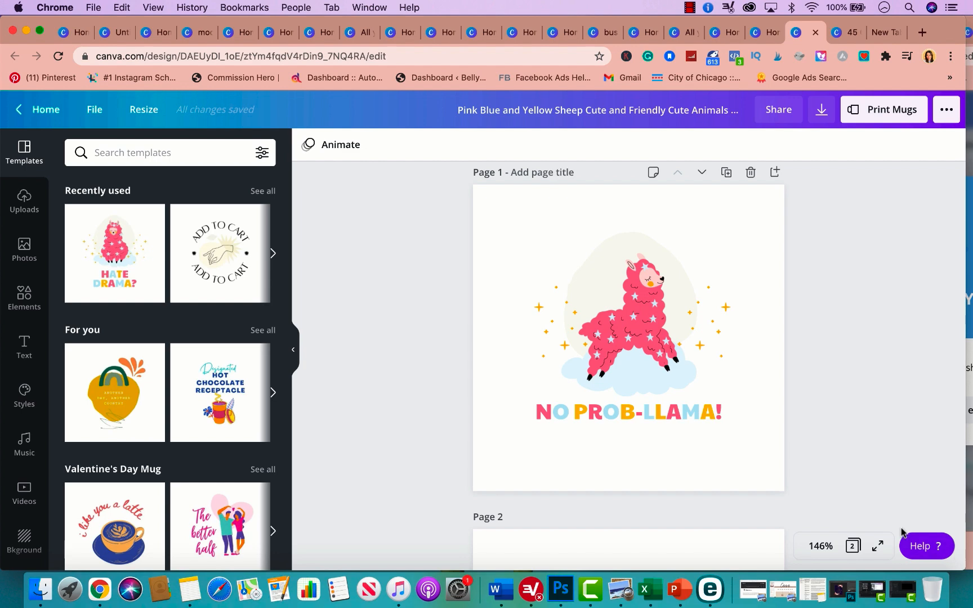
# Copy and resize the llama mug design to a custom size of 1080 × 1920 px.
pyautogui.scroll(1, 683, 224)
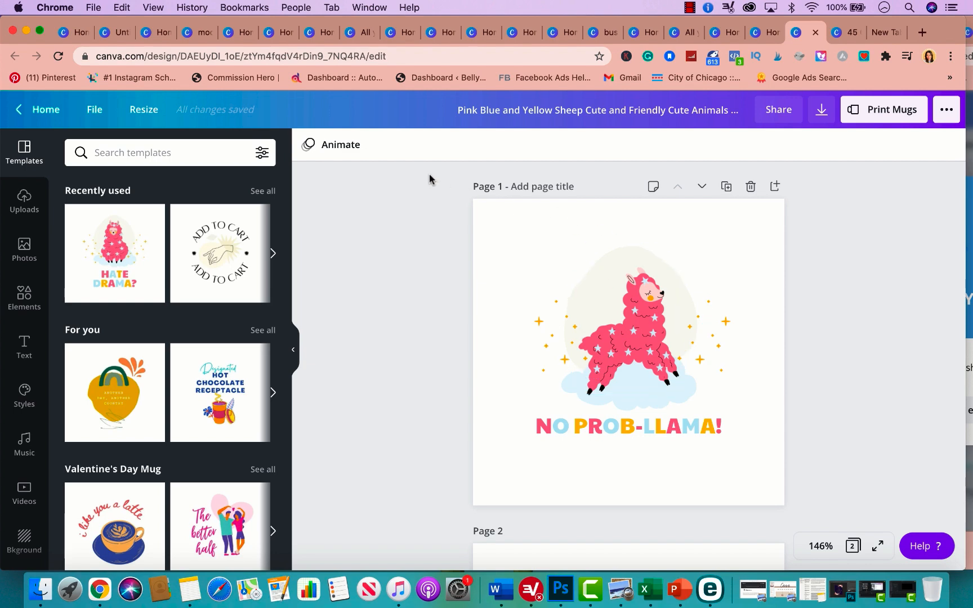
pyautogui.click(143, 110)
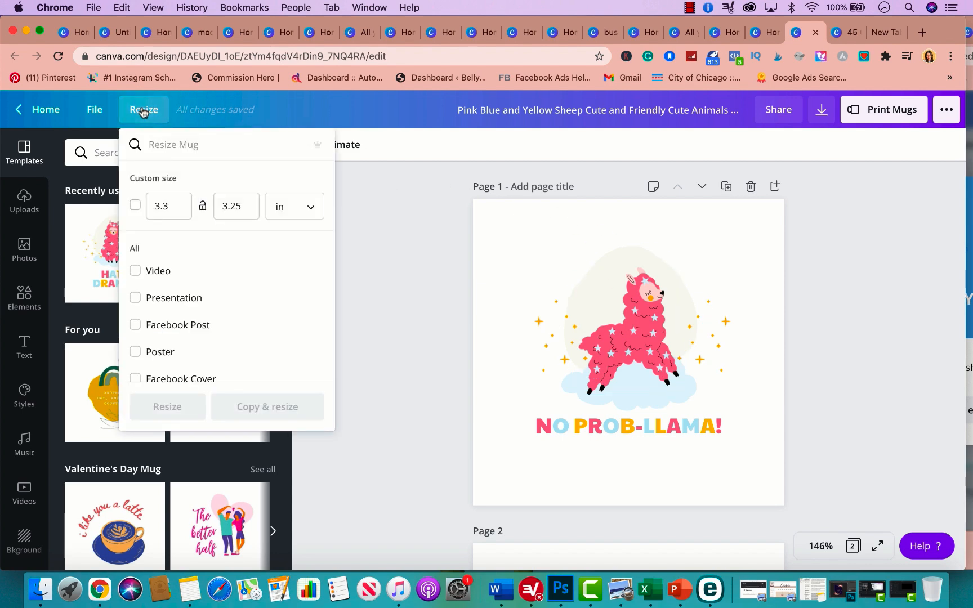
pyautogui.click(272, 213)
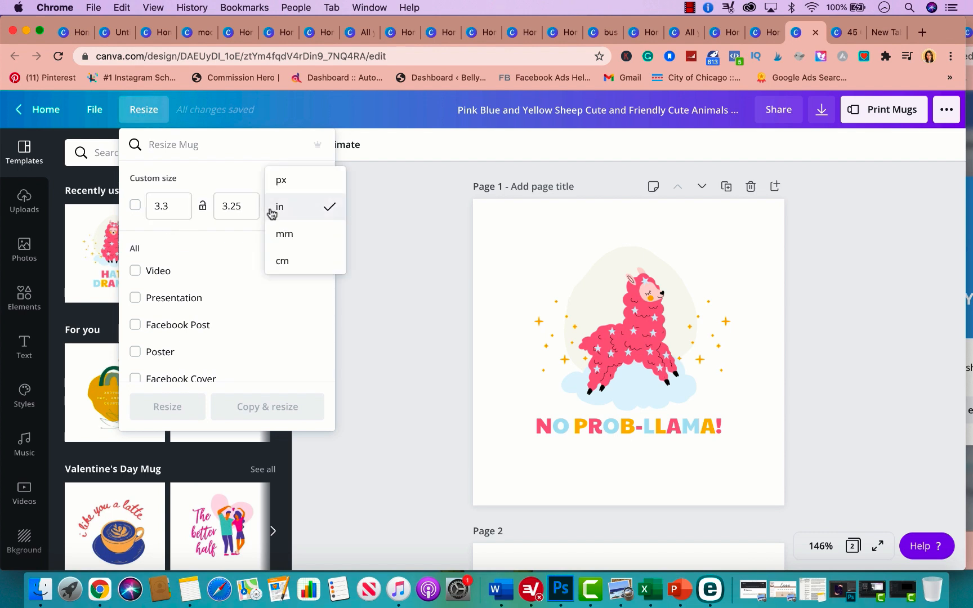
pyautogui.click(298, 181)
pyautogui.doubleClick(171, 206)
pyautogui.write('1080')
pyautogui.press('Tab')
pyautogui.press('Tab')
pyautogui.write('192')
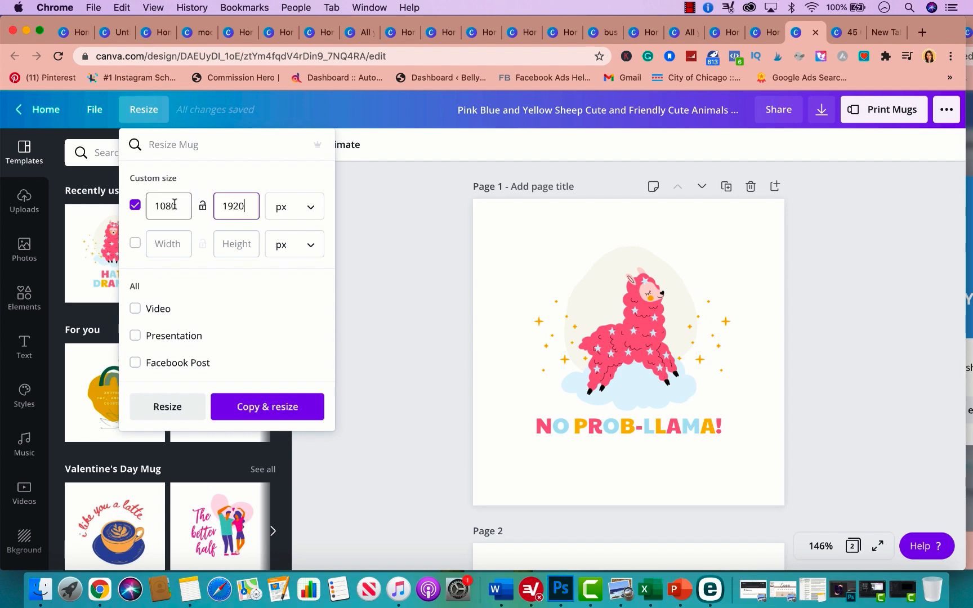
pyautogui.click(253, 407)
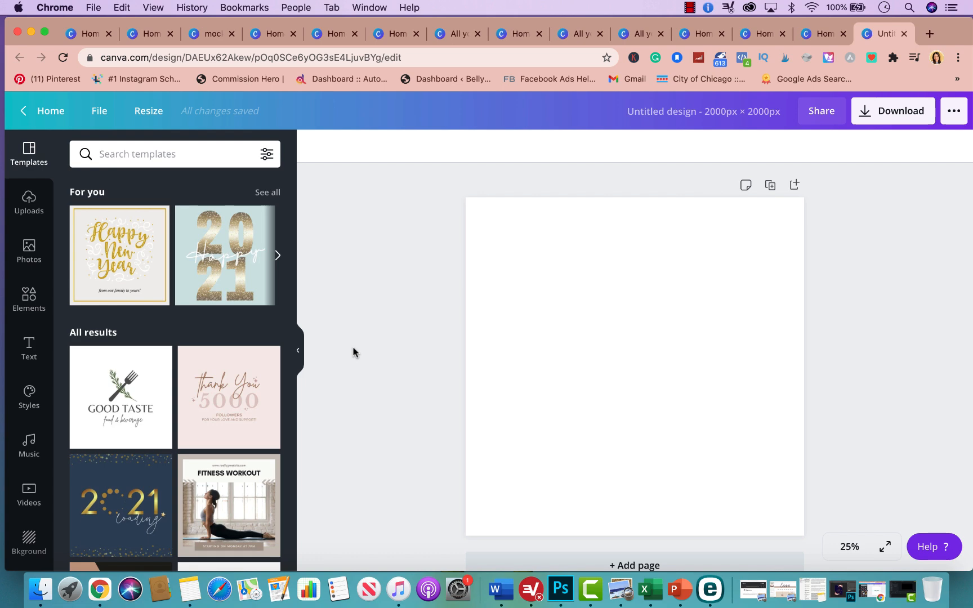
# Filter the templates by the language Español (México) and browse the Spanish designs.
pyautogui.click(269, 155)
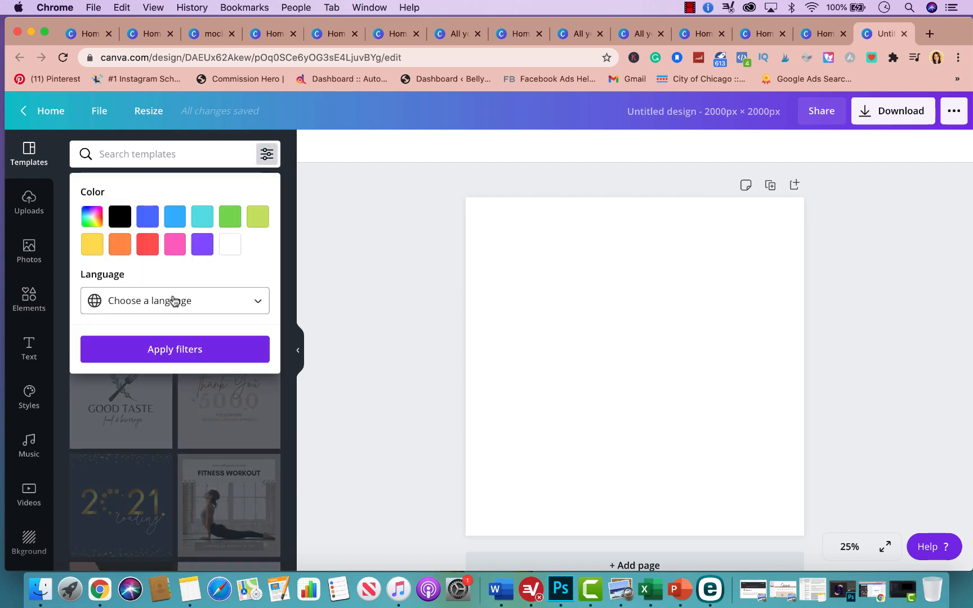
pyautogui.click(173, 302)
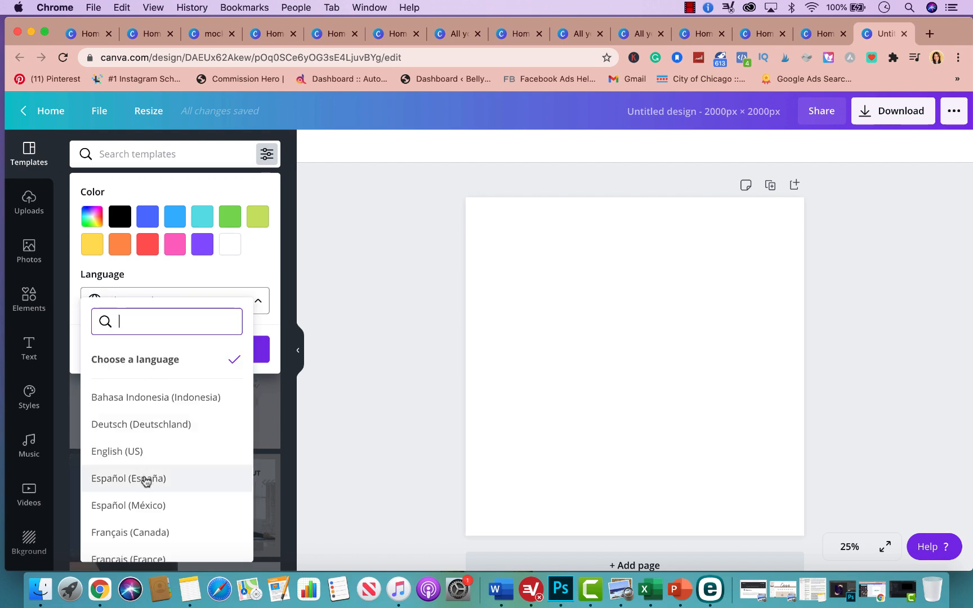
pyautogui.click(144, 507)
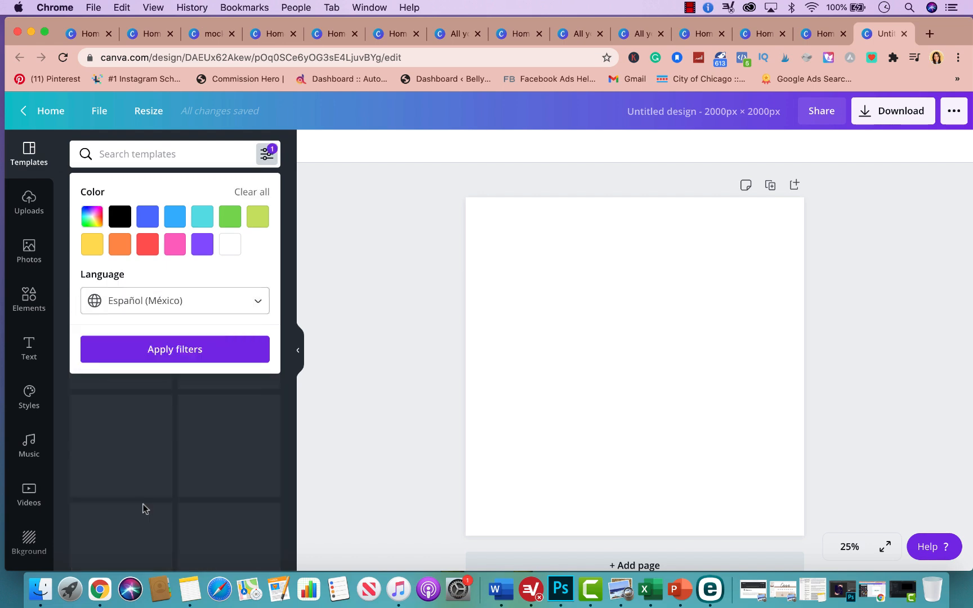
pyautogui.click(289, 470)
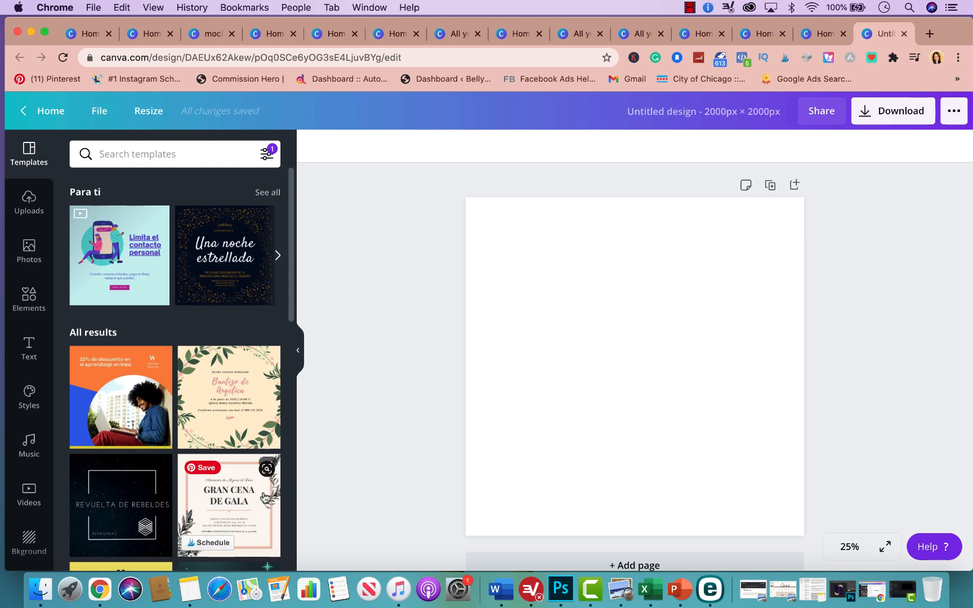
pyautogui.scroll(-5, 266, 491)
pyautogui.scroll(-10, 266, 495)
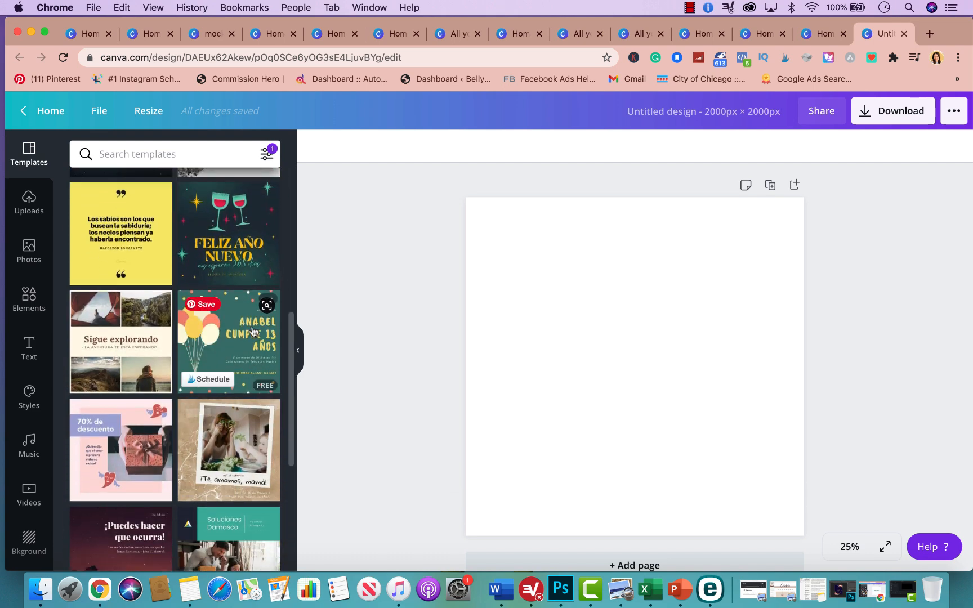
pyautogui.scroll(15, 252, 322)
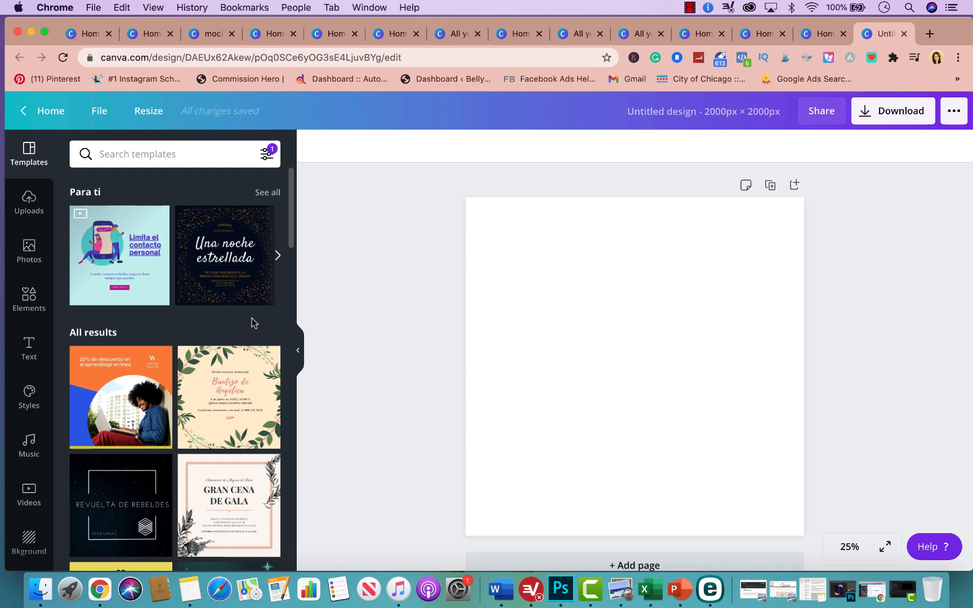
pyautogui.scroll(-10, 251, 322)
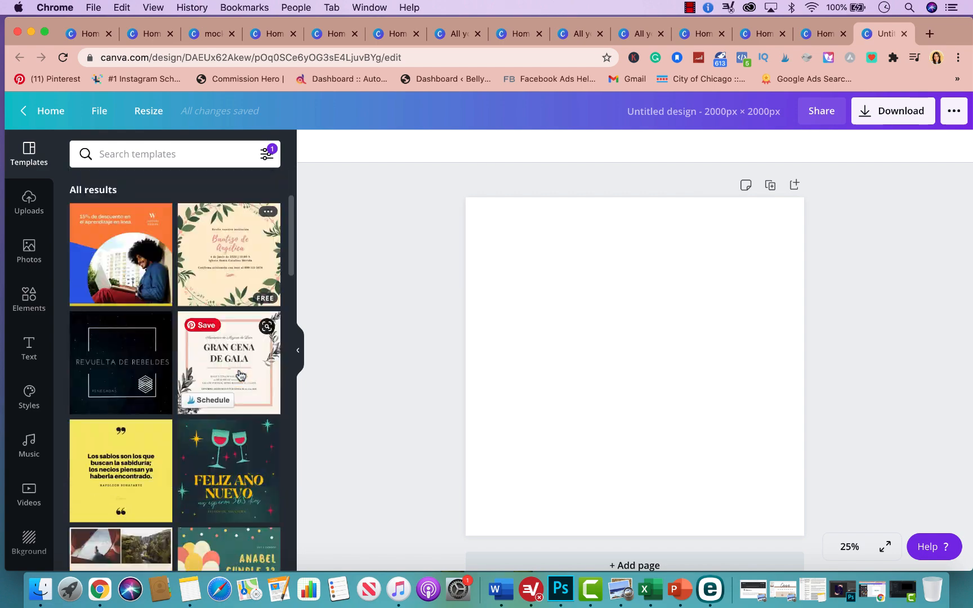
pyautogui.scroll(-3, 240, 375)
pyautogui.scroll(6, 241, 374)
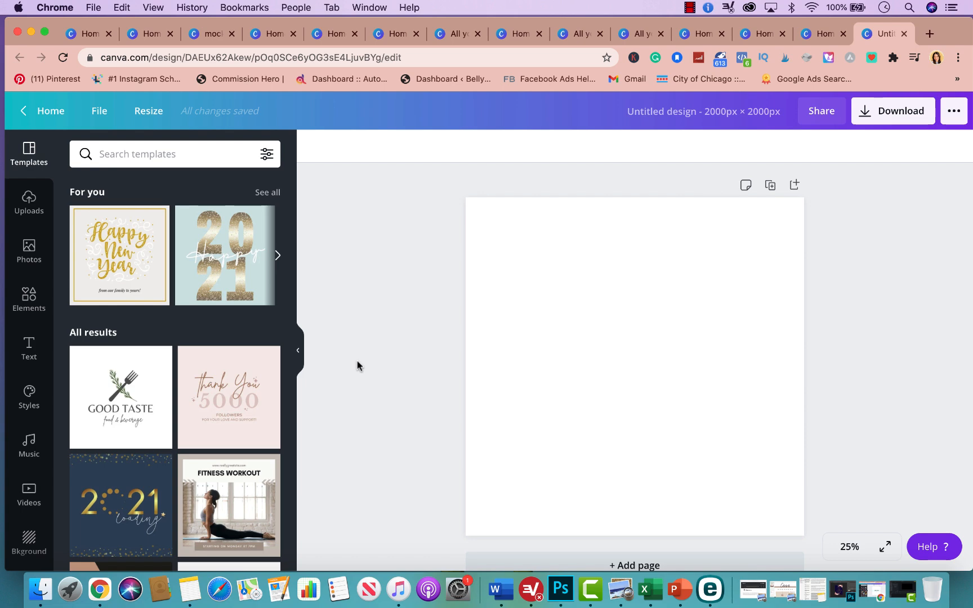
# Filter the elements library by Free availability and browse the elements.
pyautogui.click(27, 300)
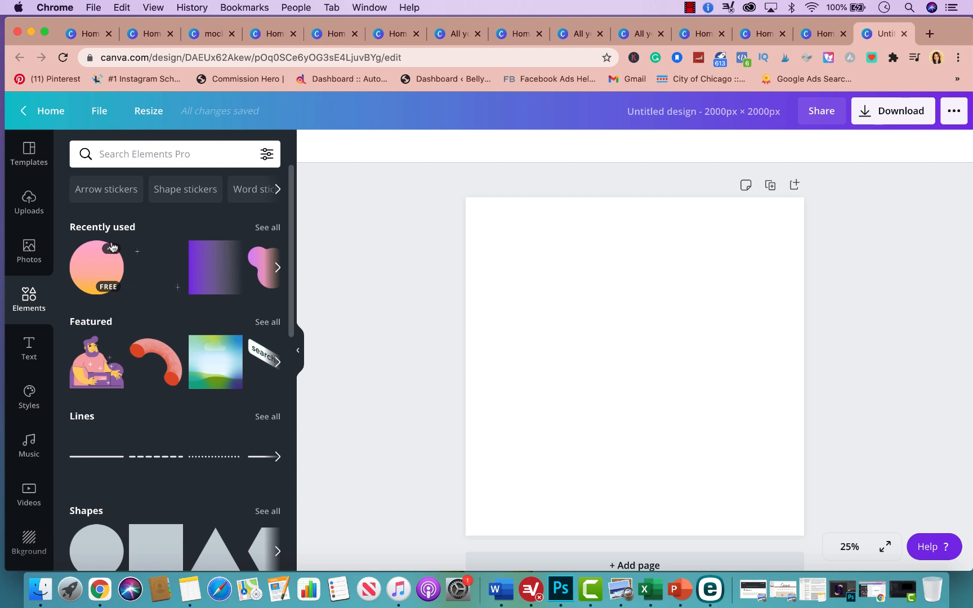
pyautogui.click(267, 157)
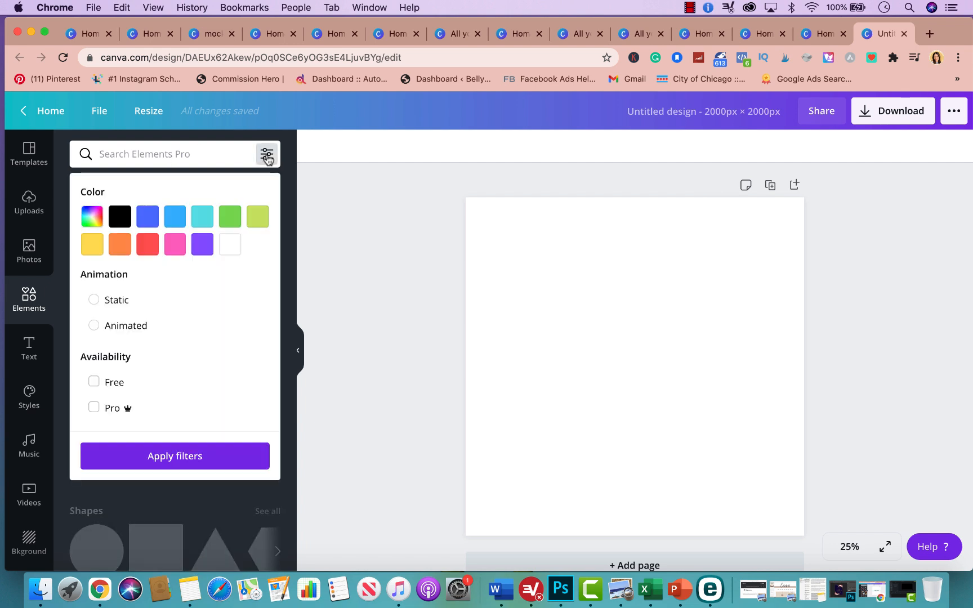
pyautogui.click(94, 382)
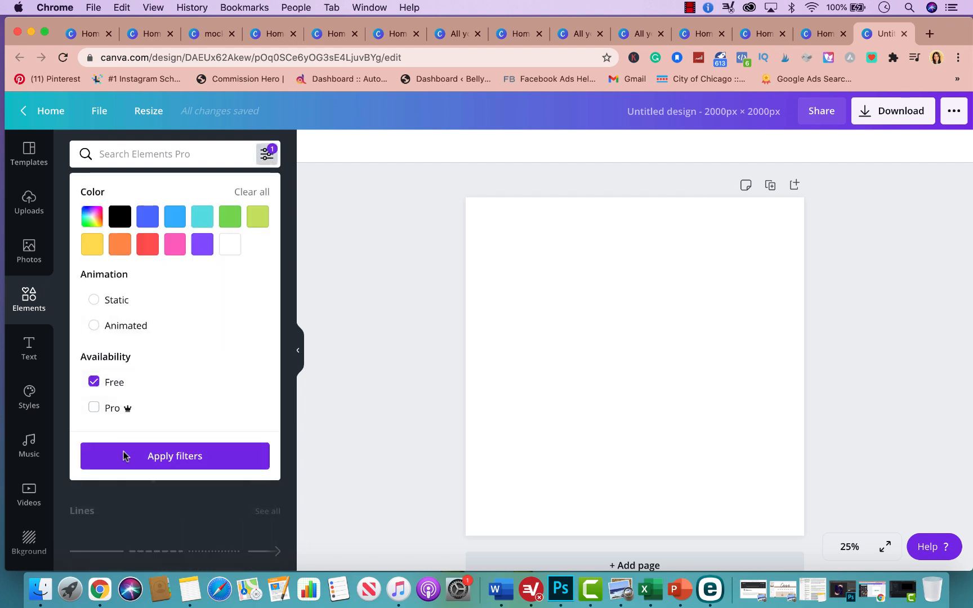
pyautogui.click(126, 456)
pyautogui.scroll(-5, 161, 459)
pyautogui.scroll(-10, 161, 457)
pyautogui.scroll(15, 163, 394)
# Switch the elements filter from Free to Pro availability and browse the elements.
pyautogui.click(267, 154)
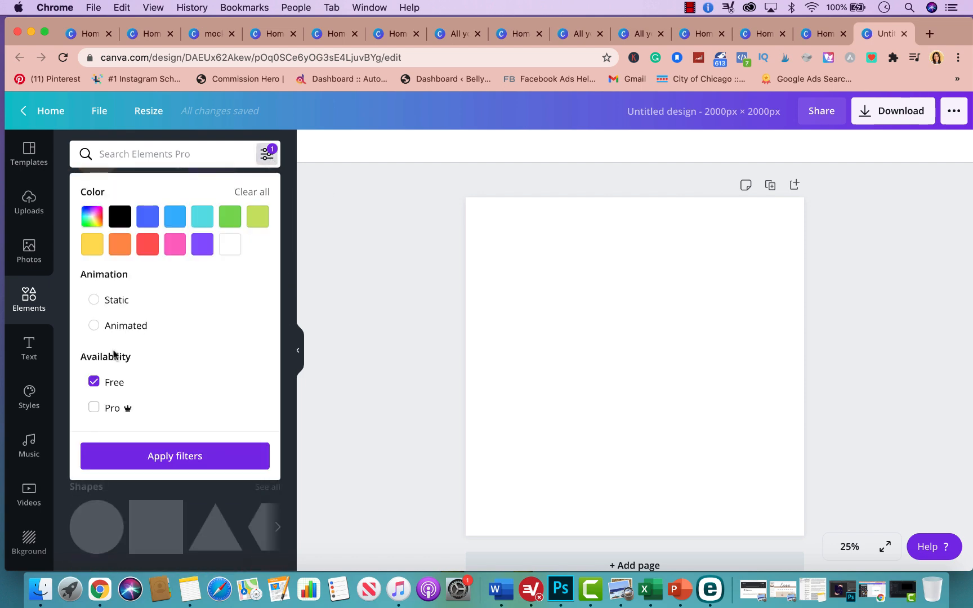
pyautogui.click(95, 382)
pyautogui.click(94, 407)
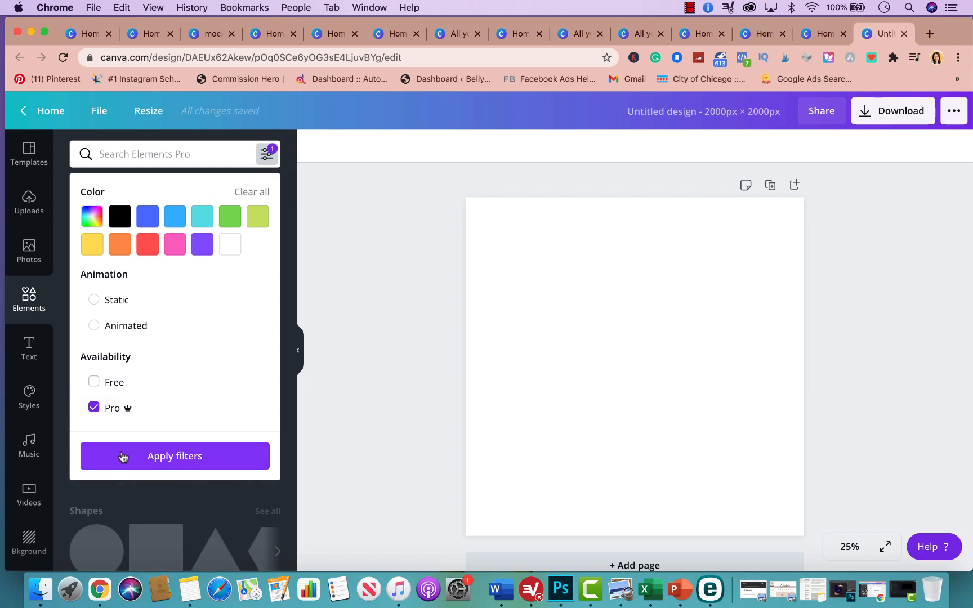
pyautogui.click(88, 456)
pyautogui.scroll(-20, 171, 472)
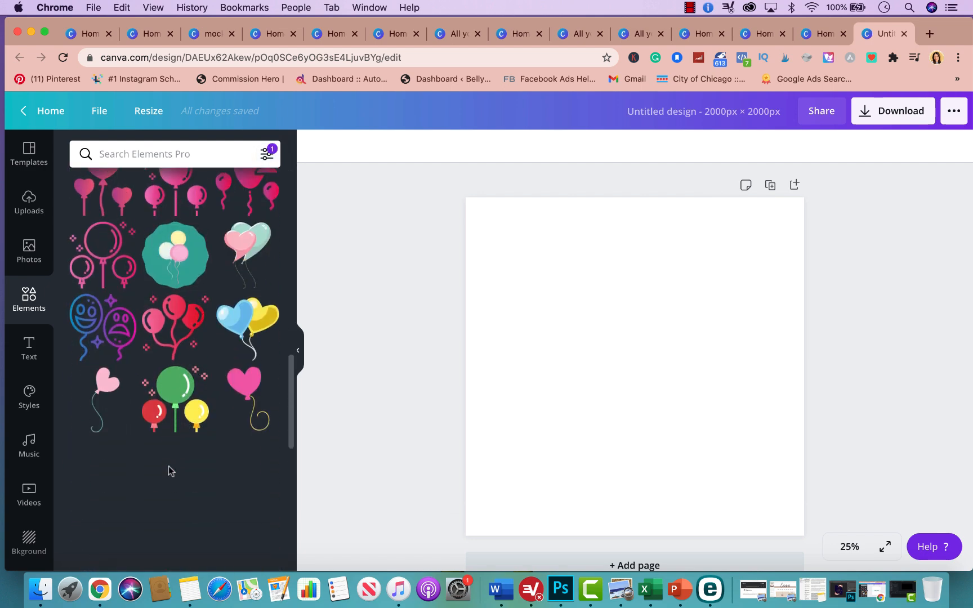
pyautogui.scroll(8, 170, 473)
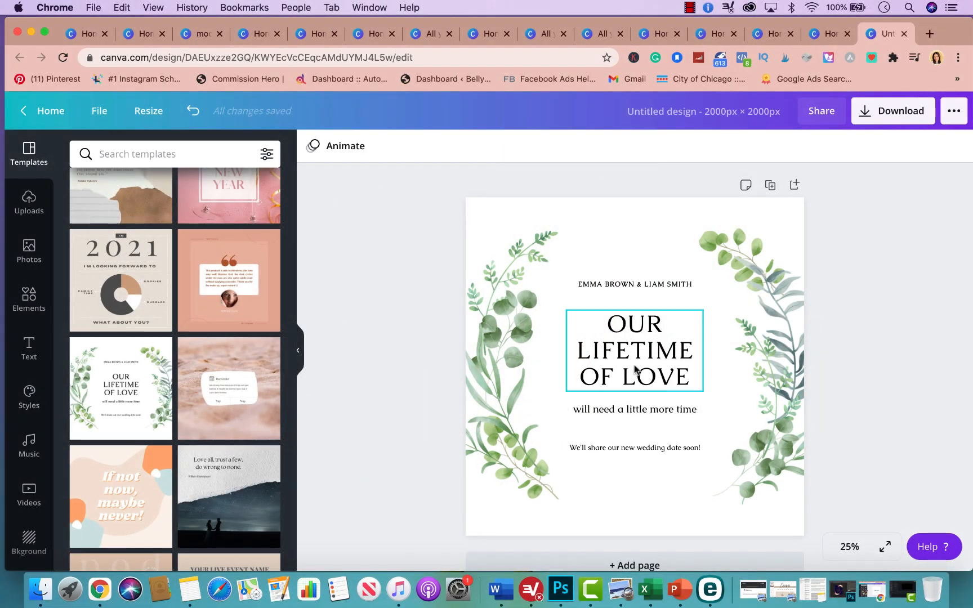
# Nudge the wedding headline upward, group all four text boxes between the leaf wreaths, and move the group up slightly.
pyautogui.moveTo(634, 369); pyautogui.dragTo(642, 328)
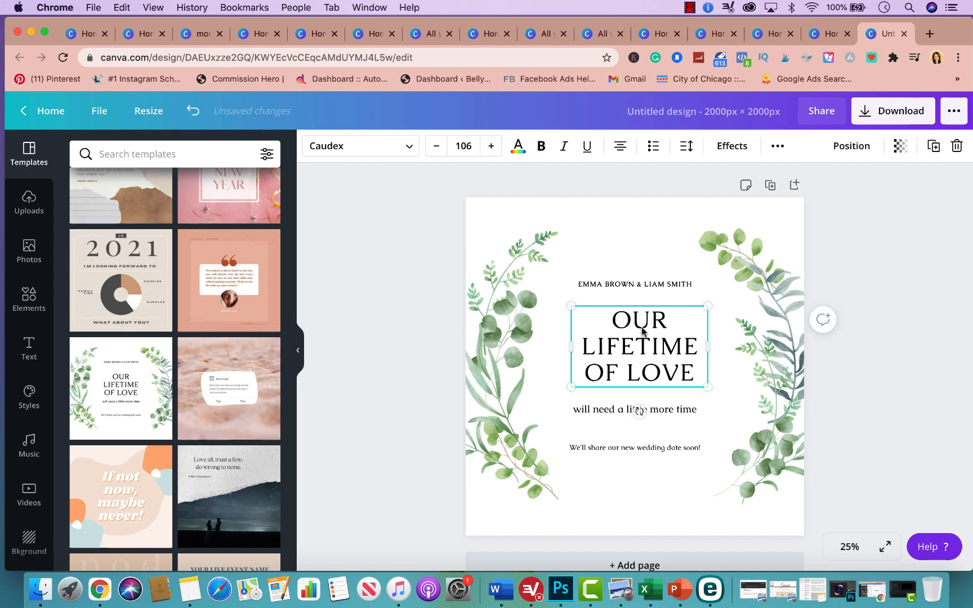
pyautogui.click(900, 293)
pyautogui.moveTo(634, 246); pyautogui.dragTo(630, 476)
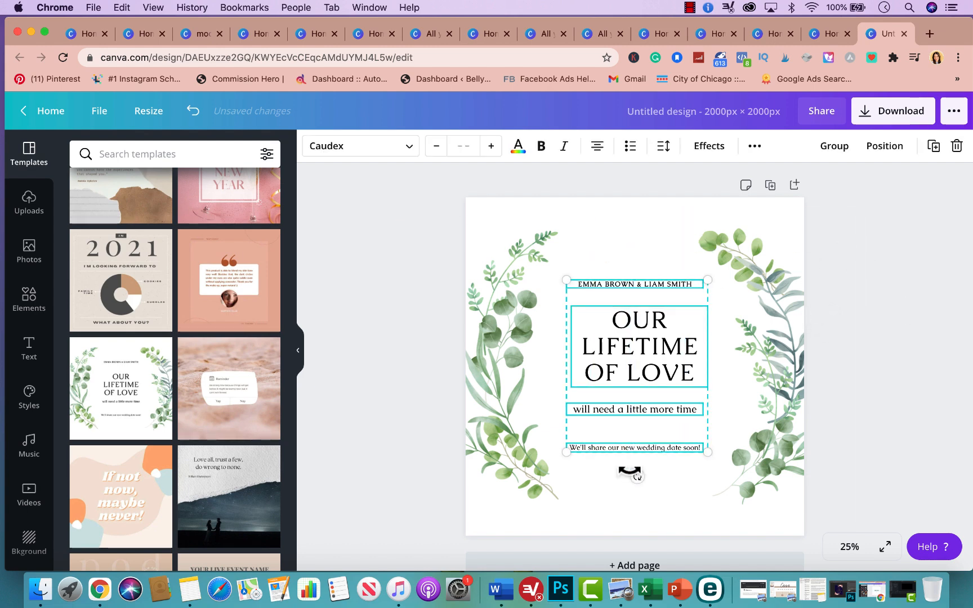
pyautogui.click(833, 146)
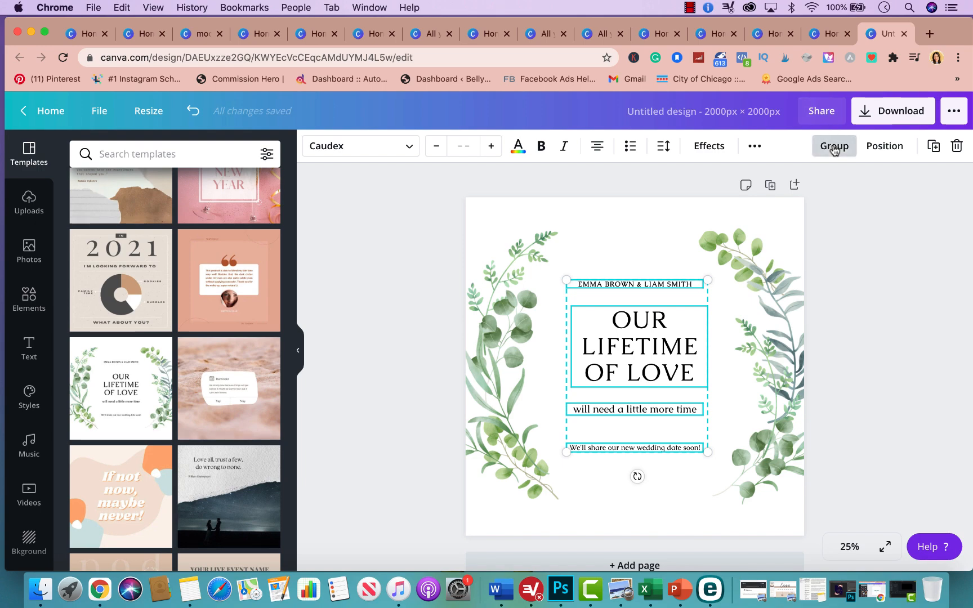
pyautogui.click(910, 276)
pyautogui.moveTo(640, 364); pyautogui.dragTo(638, 333)
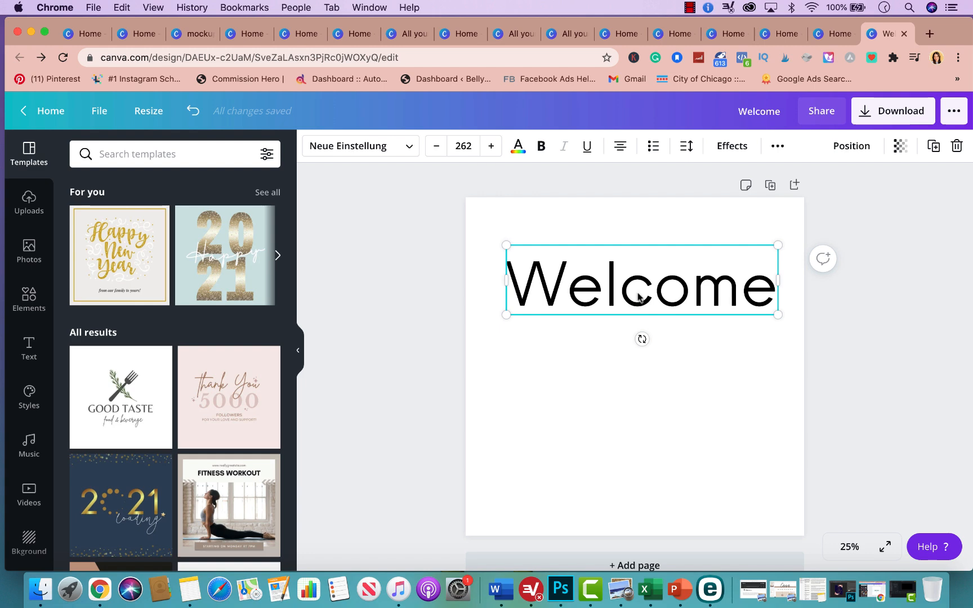
# Shift the Welcome text slightly down, apply the Curve text effect, and adjust the amount of curvature.
pyautogui.moveTo(638, 296); pyautogui.dragTo(641, 302)
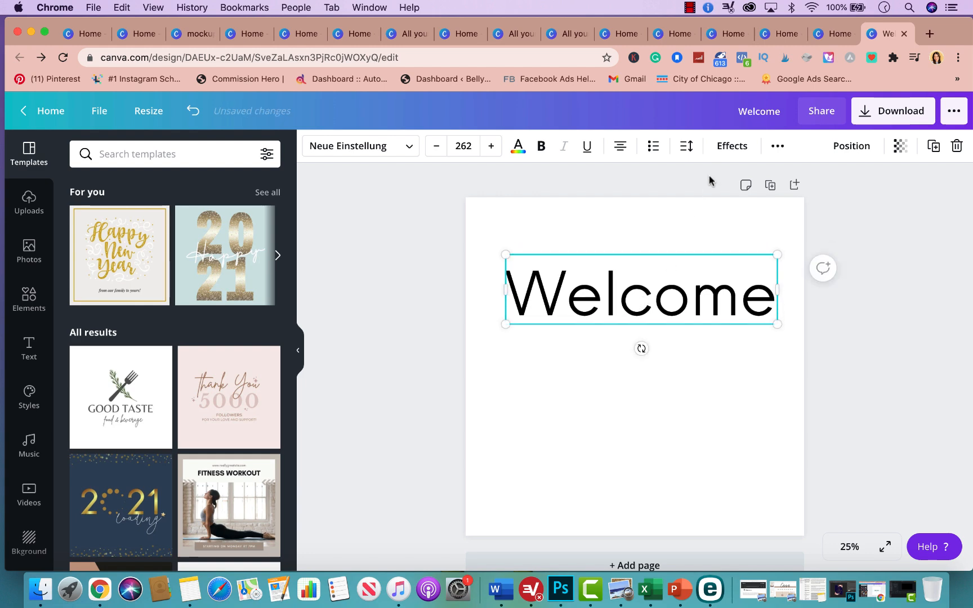
pyautogui.click(726, 146)
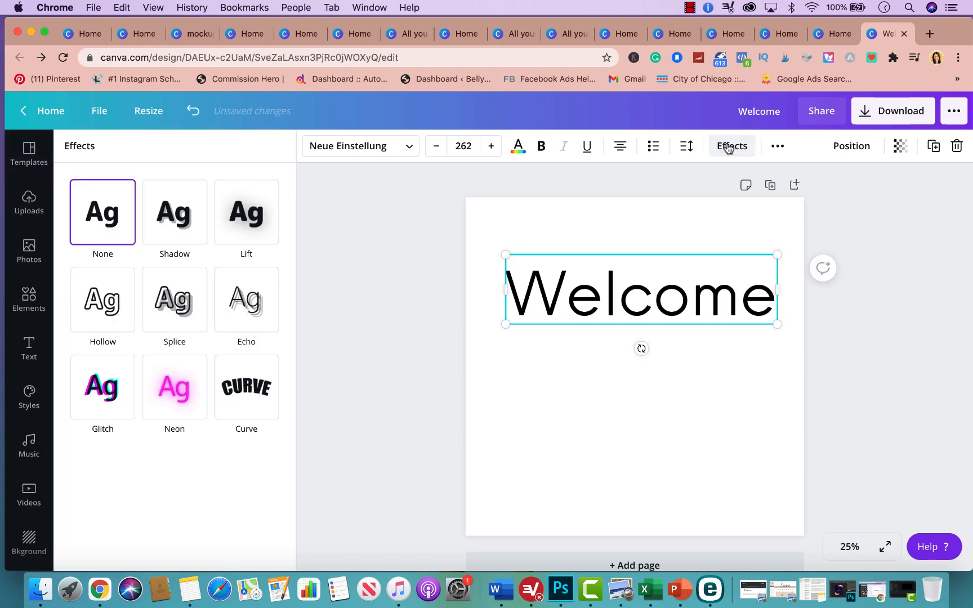
pyautogui.click(247, 398)
pyautogui.click(279, 468)
pyautogui.moveTo(279, 468); pyautogui.dragTo(245, 467)
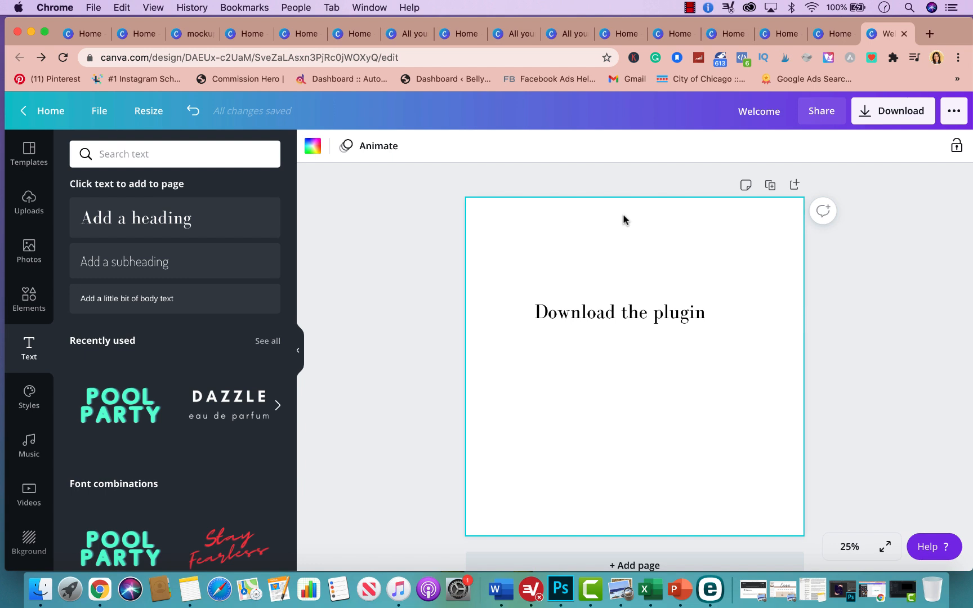
# Format the "Download the plugin" text box as a numbered list.
pyautogui.click(549, 313)
pyautogui.tripleClick(547, 310)
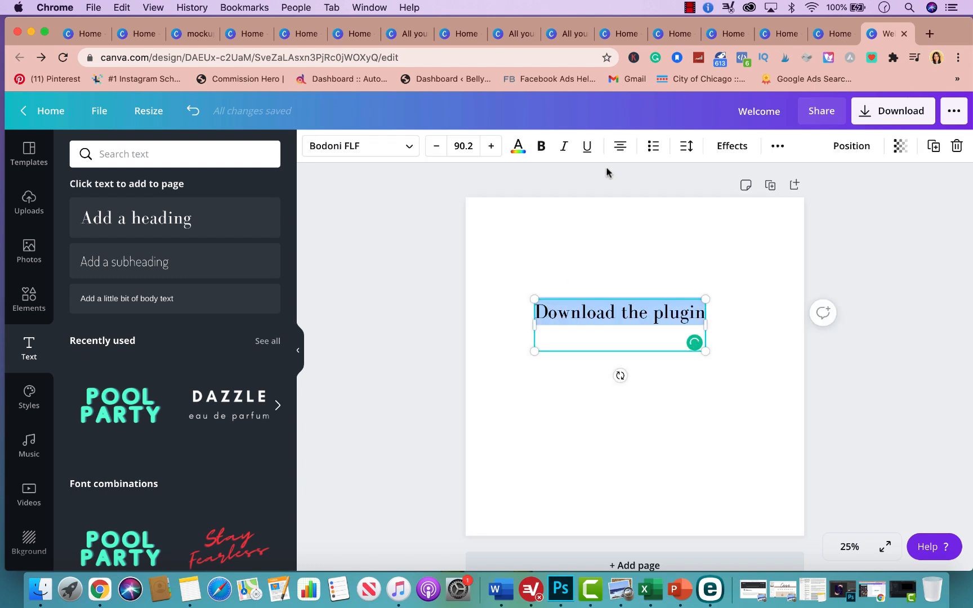
pyautogui.click(654, 150)
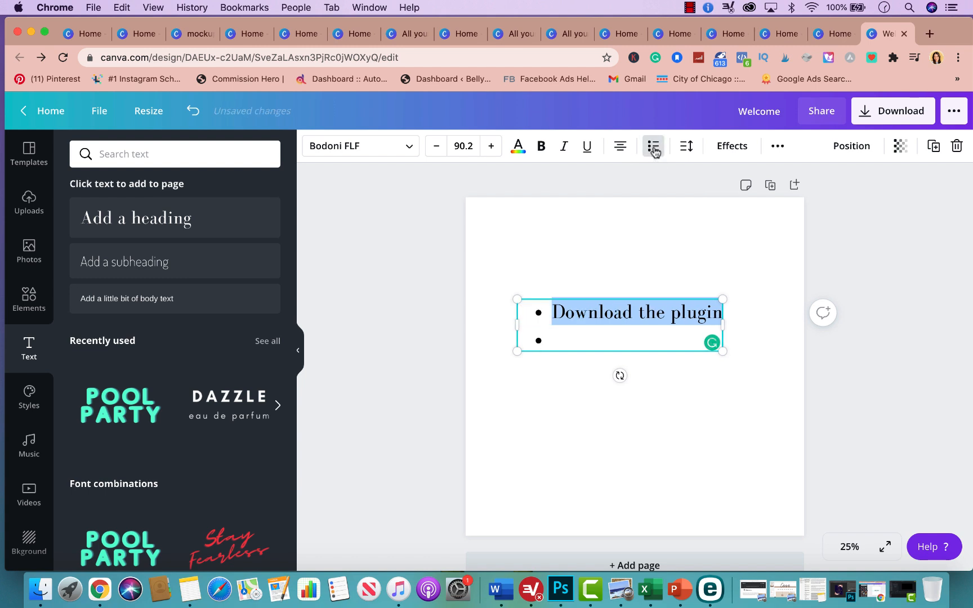
pyautogui.click(654, 149)
# Add "Activate plugin" as the second item of the numbered list and start another item.
pyautogui.click(559, 342)
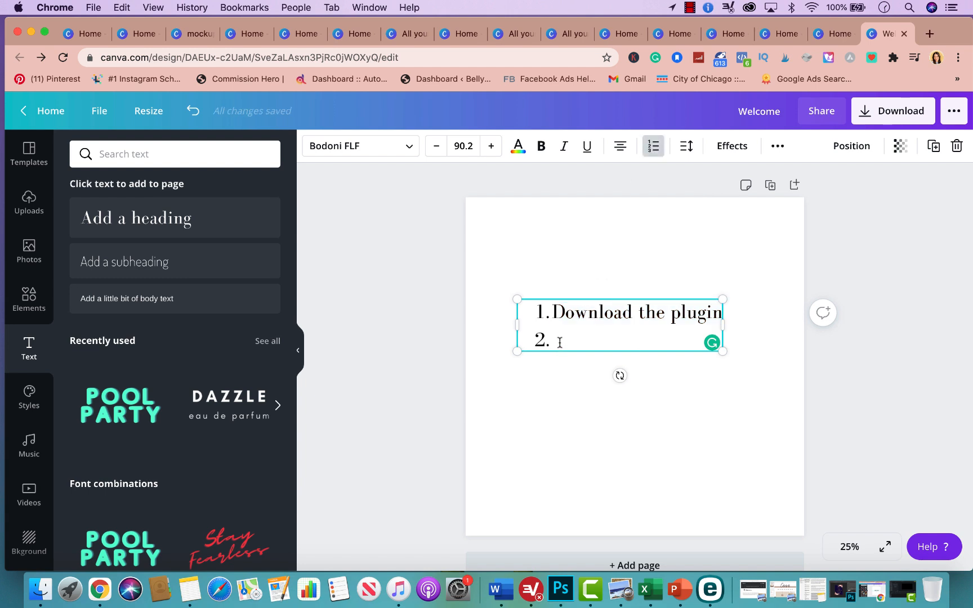
pyautogui.write('Activate plu')
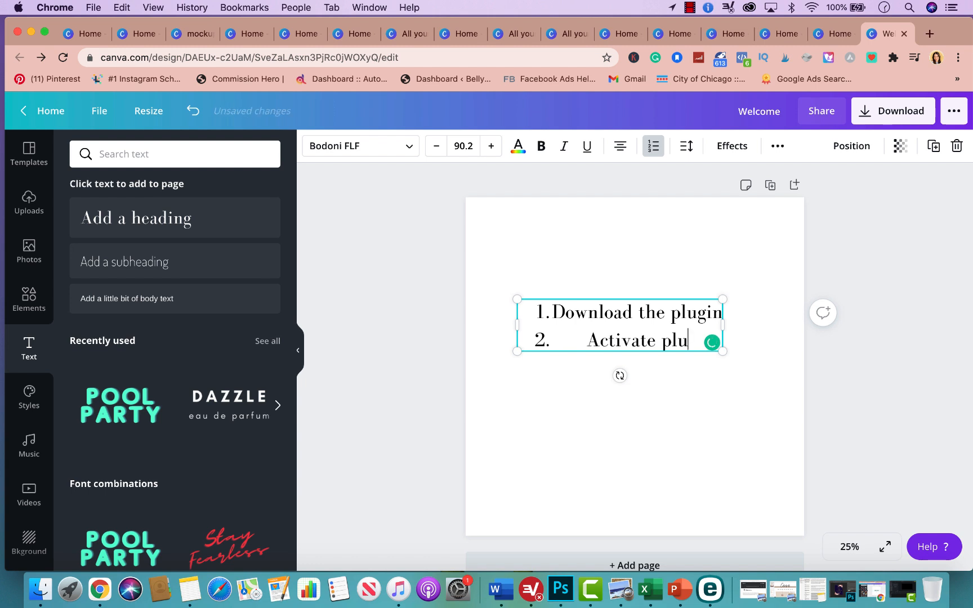
pyautogui.write('gin')
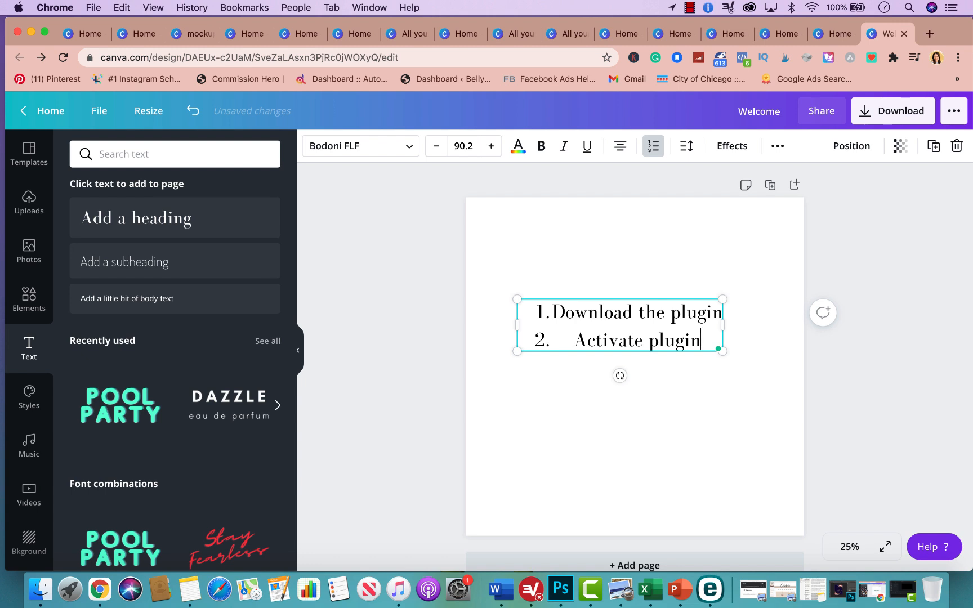
pyautogui.press('Return')
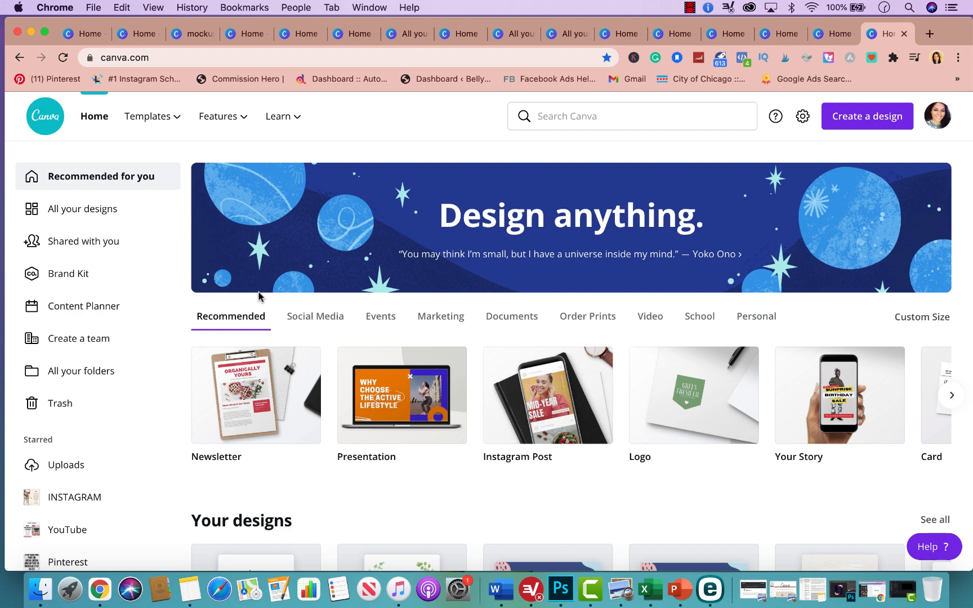
# Search Canva for "business cards" and browse the matching templates.
pyautogui.click(588, 105)
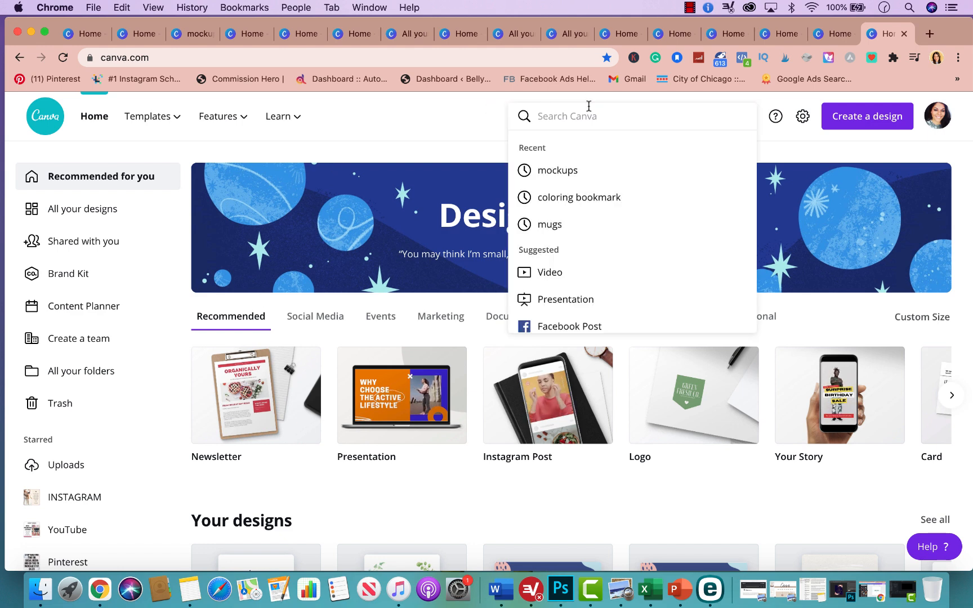
pyautogui.write('business cards')
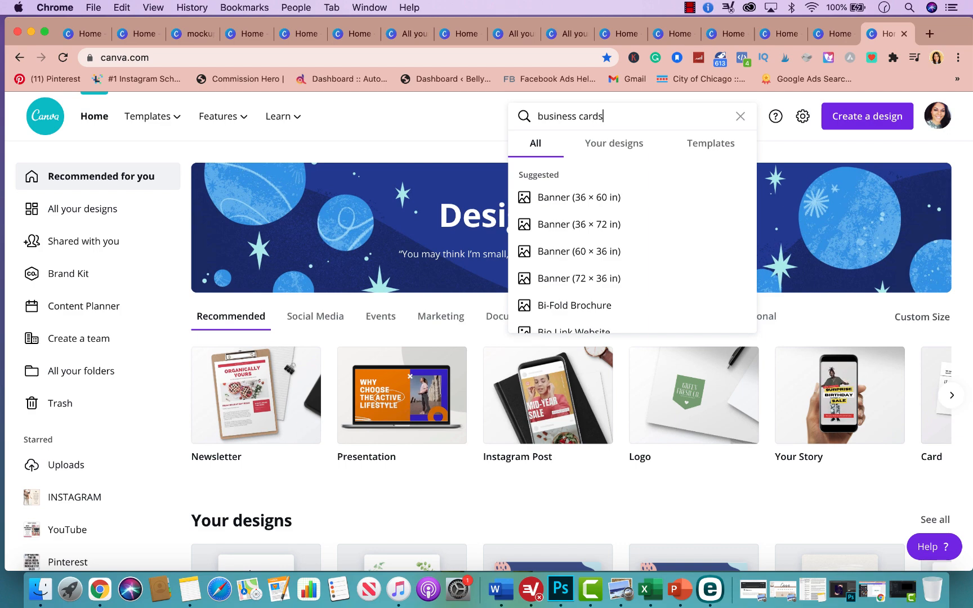
pyautogui.press('Return')
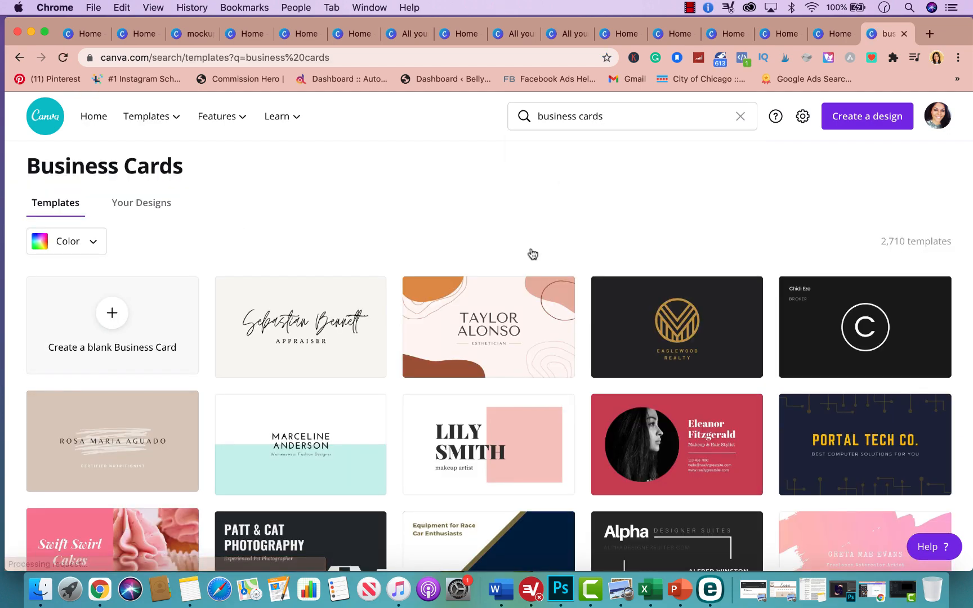
pyautogui.scroll(-12, 567, 443)
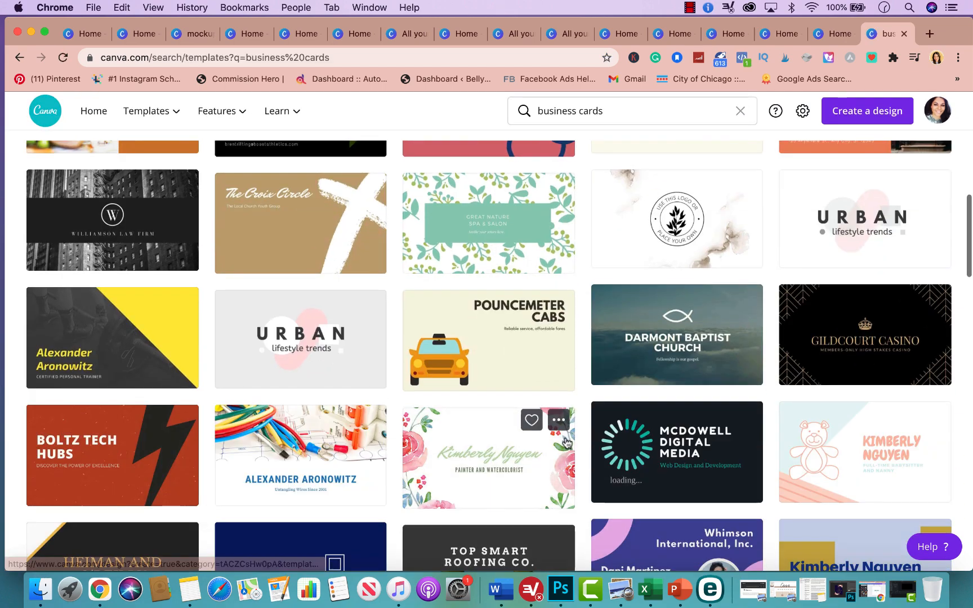
pyautogui.scroll(15, 566, 443)
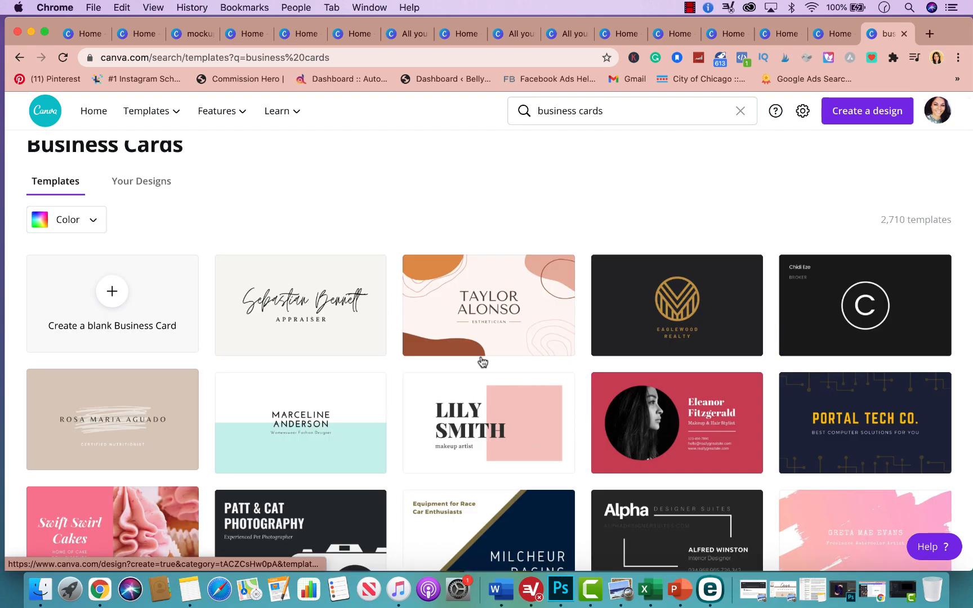
# Open the Pink and Brown Beauty Creative Business Card template and review its front and back pages.
pyautogui.click(495, 304)
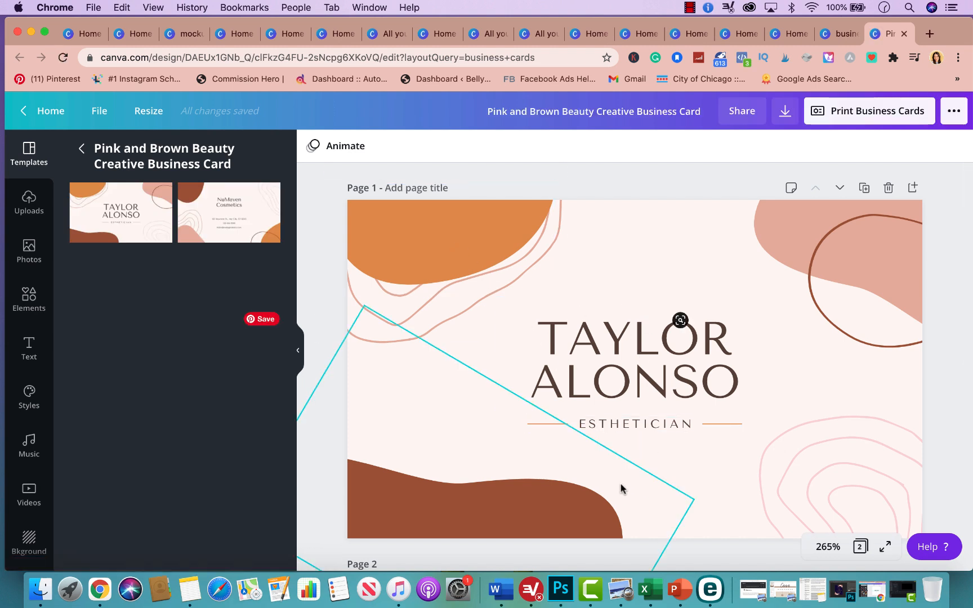
pyautogui.scroll(-3, 595, 343)
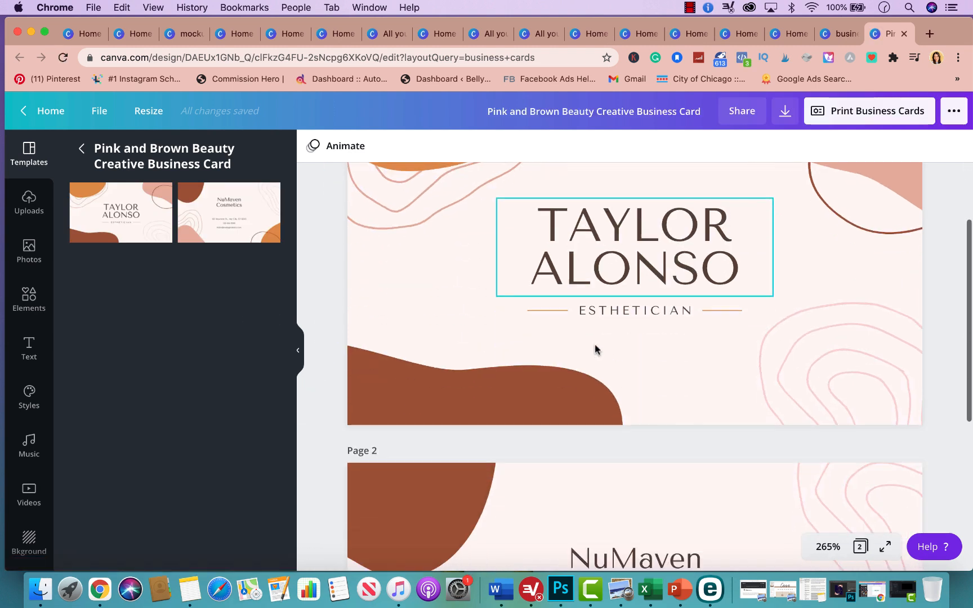
pyautogui.scroll(-5, 595, 345)
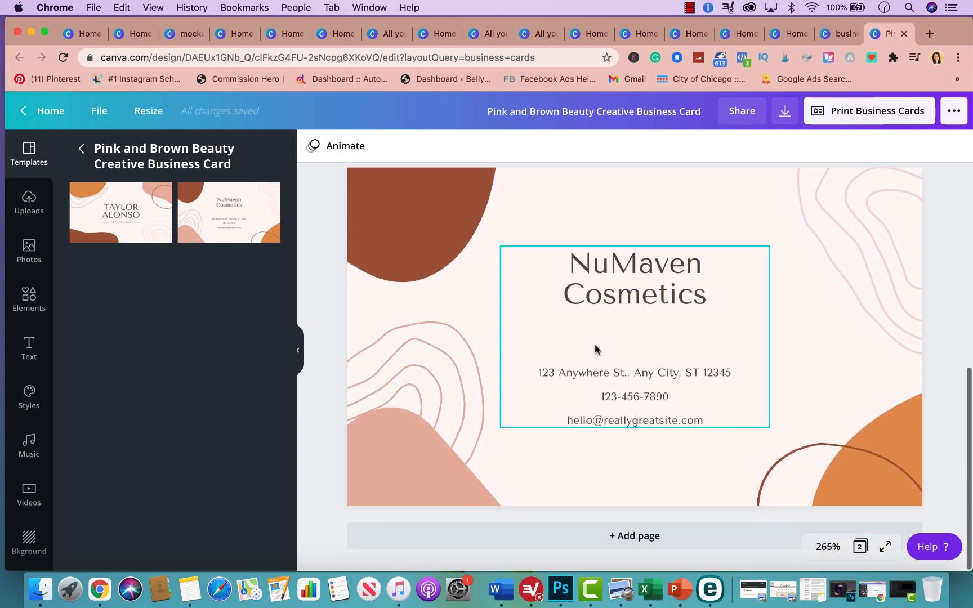
pyautogui.scroll(3, 734, 200)
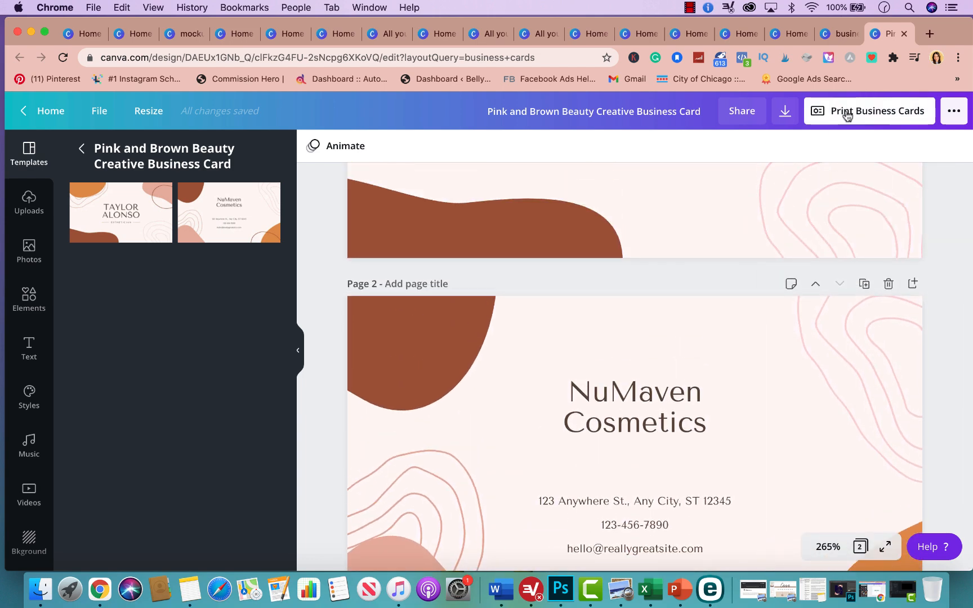
# Start a business card print order, resize the design for printing, and bring up the print options.
pyautogui.click(886, 119)
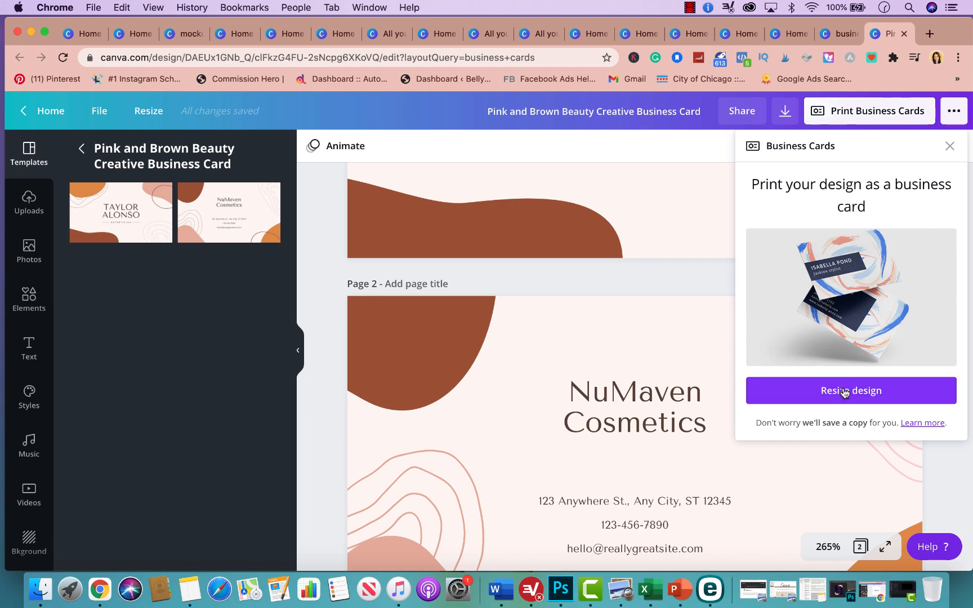
pyautogui.click(822, 394)
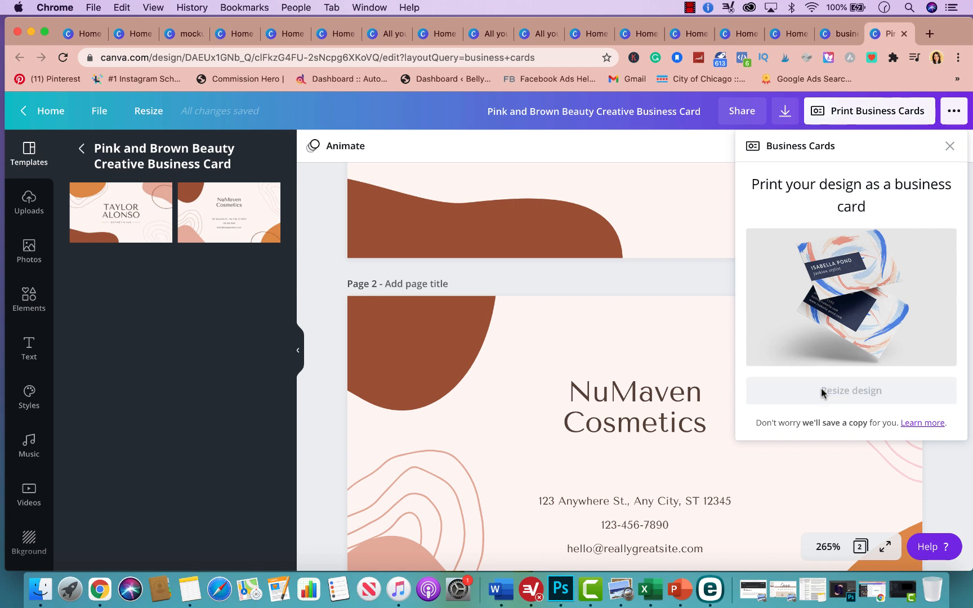
pyautogui.scroll(-5, 825, 431)
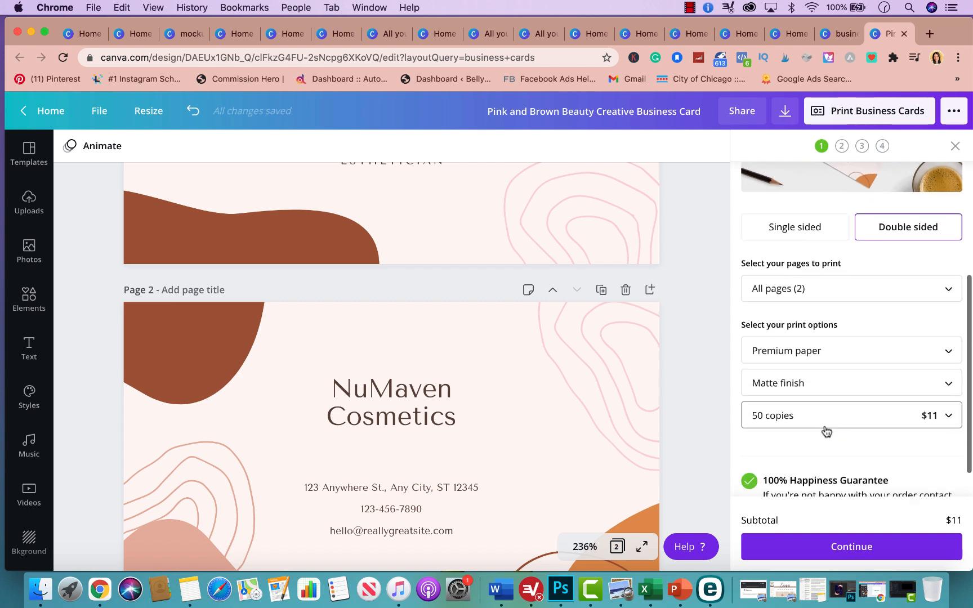
# Examine the available paper types and finishes for the business card print order without changing them.
pyautogui.click(860, 336)
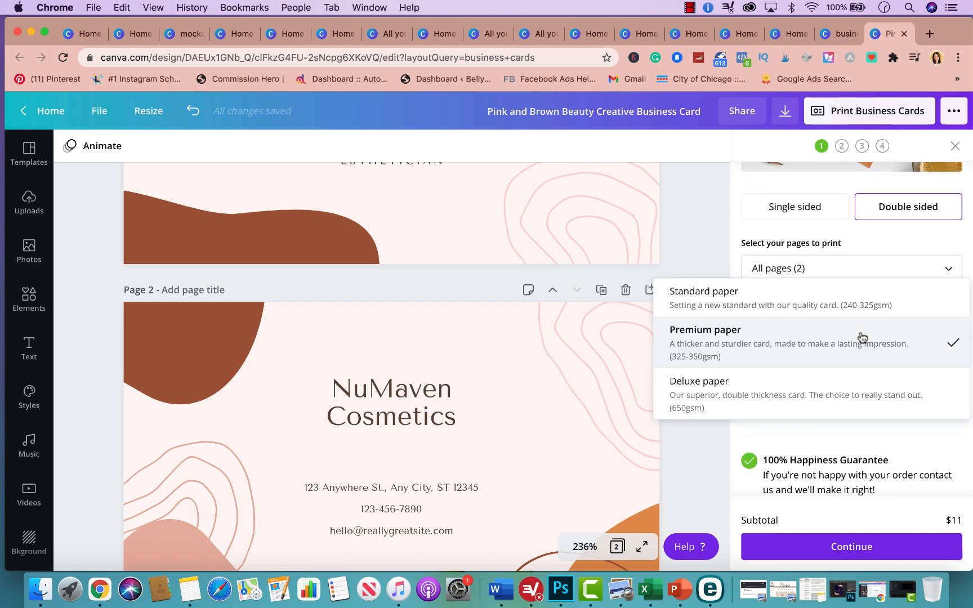
pyautogui.click(701, 457)
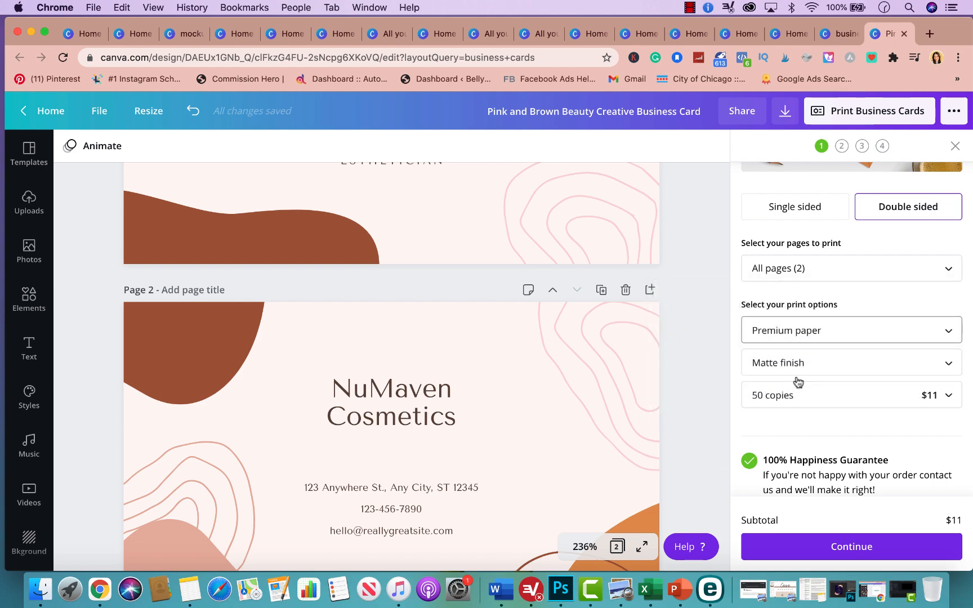
pyautogui.click(809, 372)
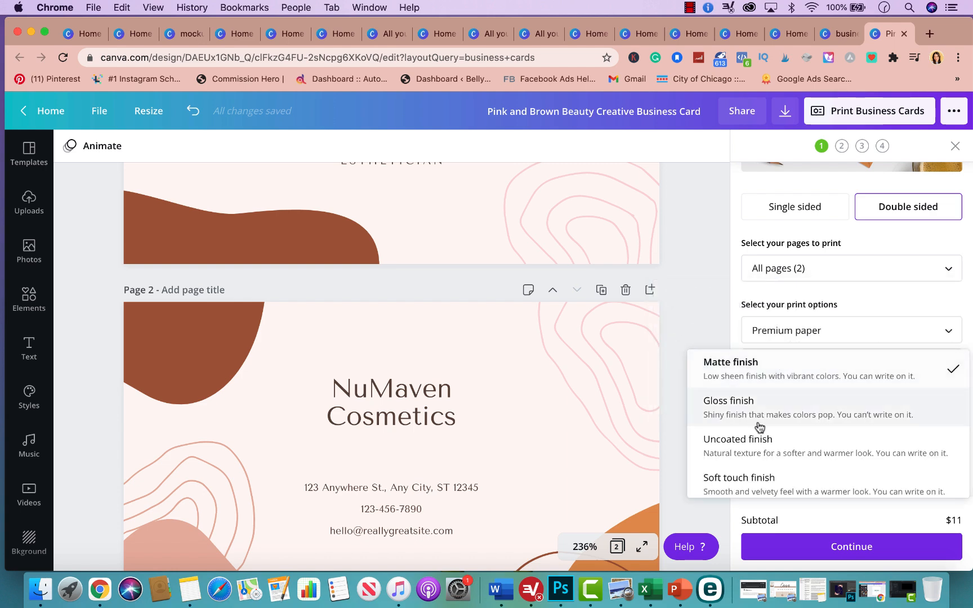
pyautogui.scroll(-1, 753, 484)
pyautogui.scroll(1, 750, 453)
pyautogui.click(686, 309)
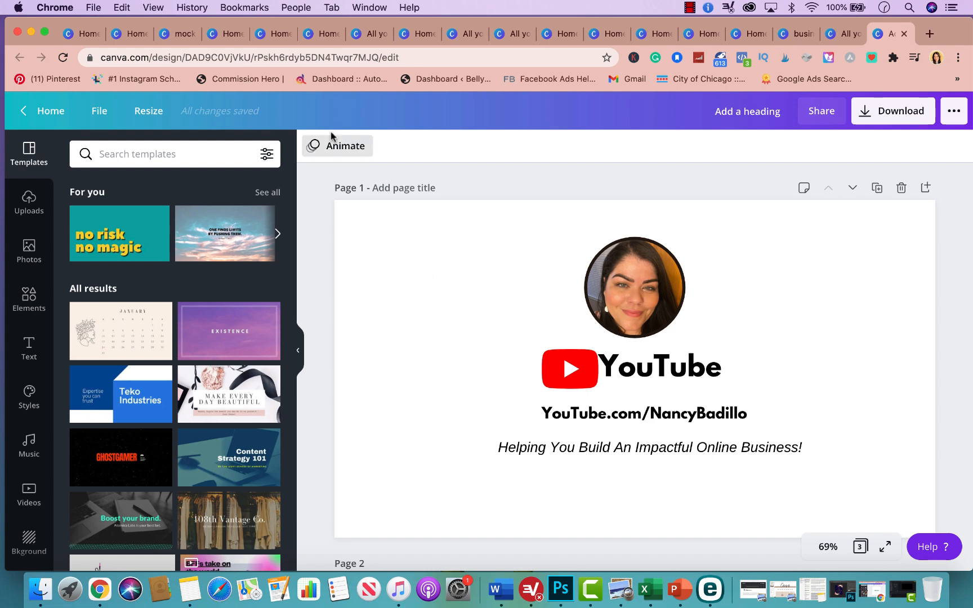
# Try the Pan, Rise, Tumble, Fade and Pop animations on page 1 of the YouTube design, and apply Scrapbook.
pyautogui.click(334, 149)
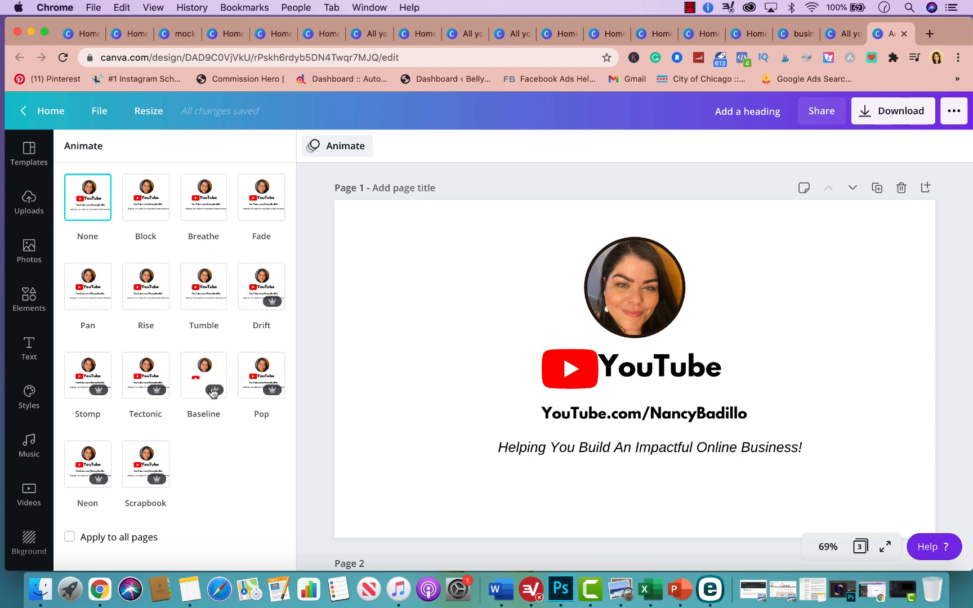
pyautogui.click(87, 291)
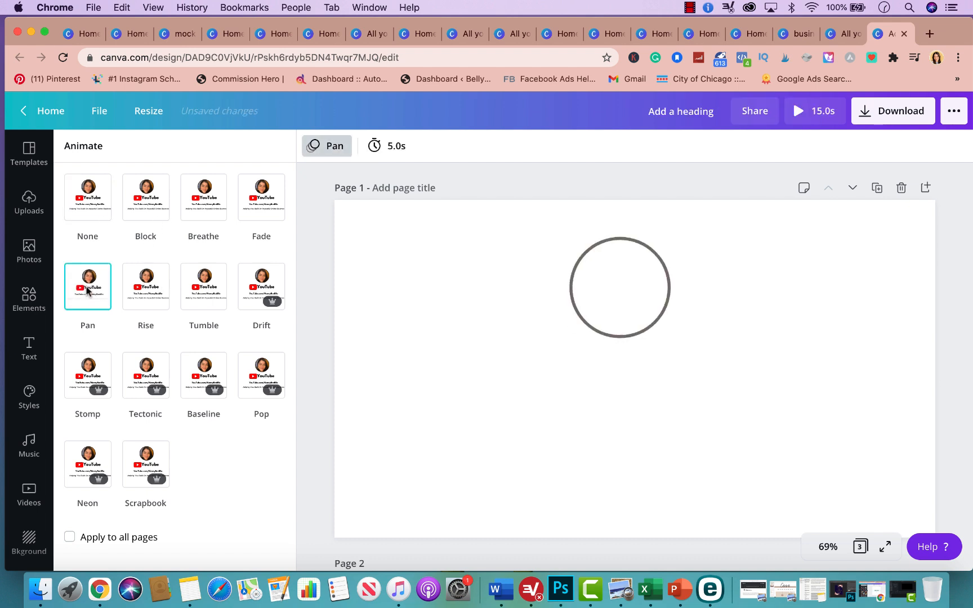
pyautogui.click(154, 291)
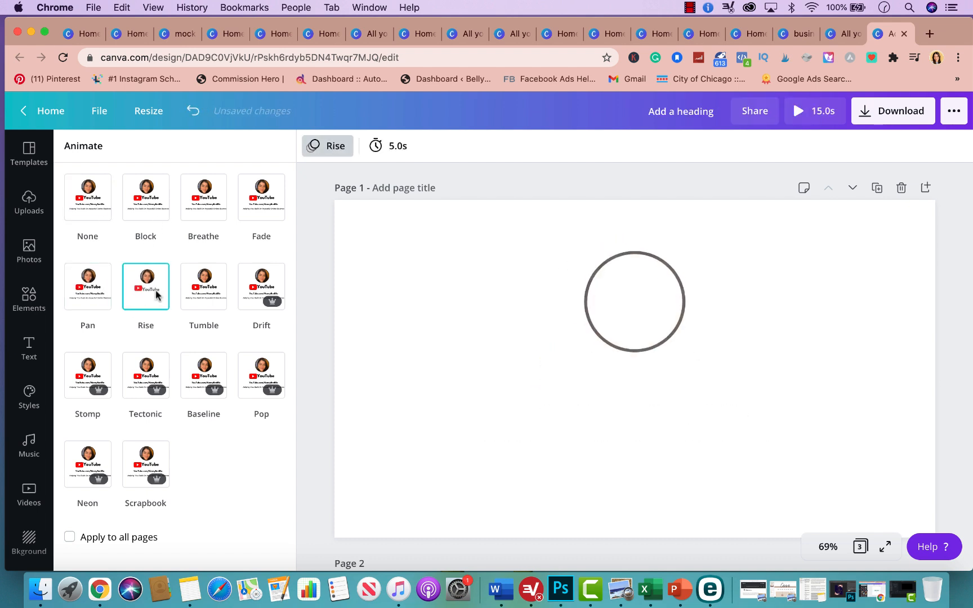
pyautogui.click(209, 294)
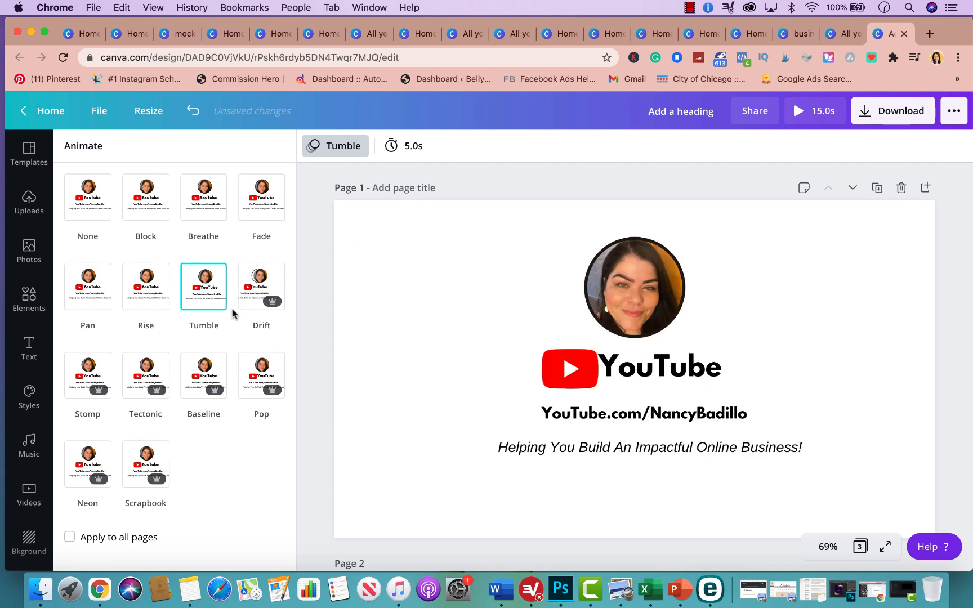
pyautogui.click(256, 204)
pyautogui.click(248, 382)
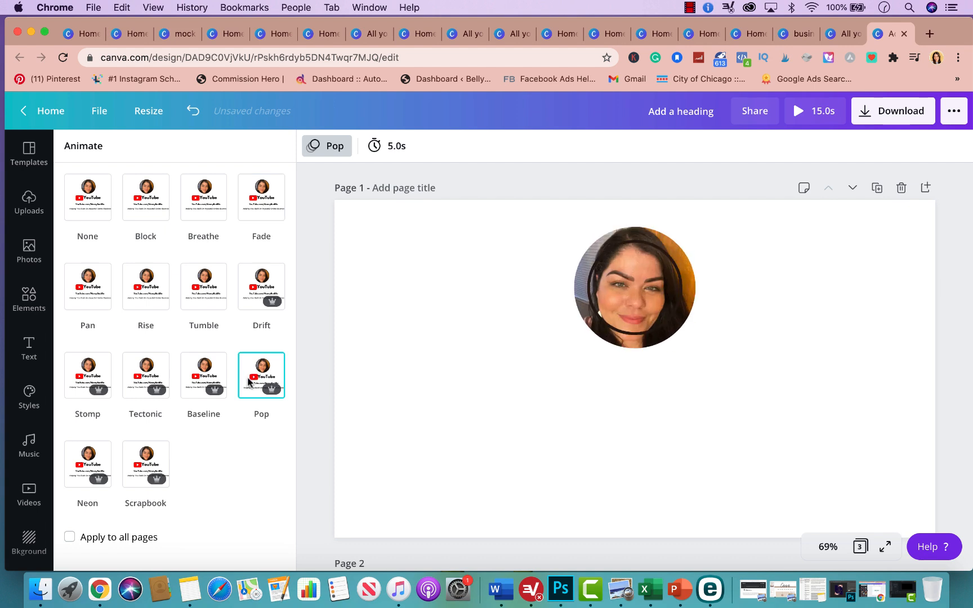
pyautogui.click(145, 468)
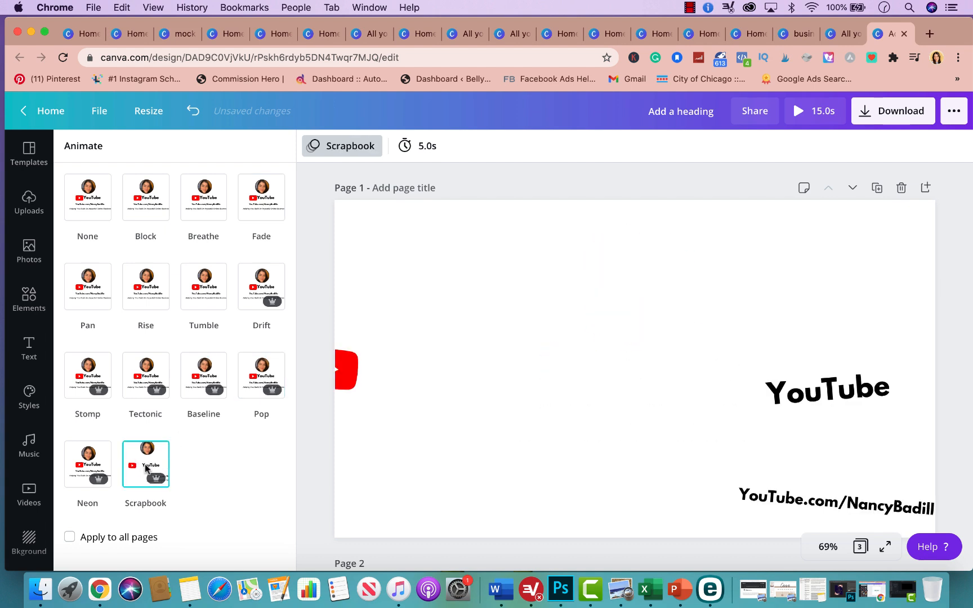
# Try the Neon animation on page 1 of the YouTube design.
pyautogui.click(78, 464)
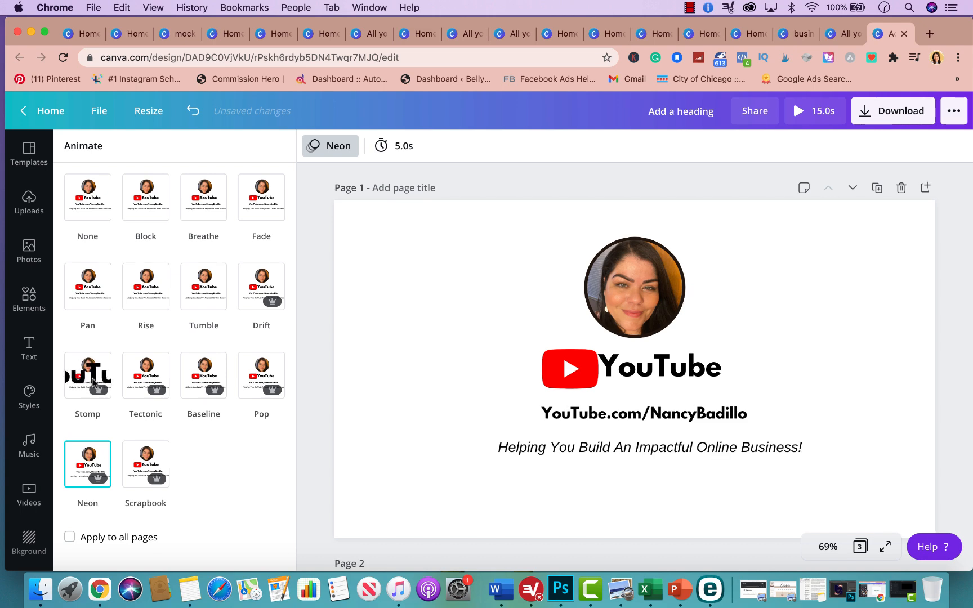
pyautogui.scroll(-5, 651, 373)
pyautogui.scroll(1, 650, 373)
pyautogui.scroll(2, 524, 276)
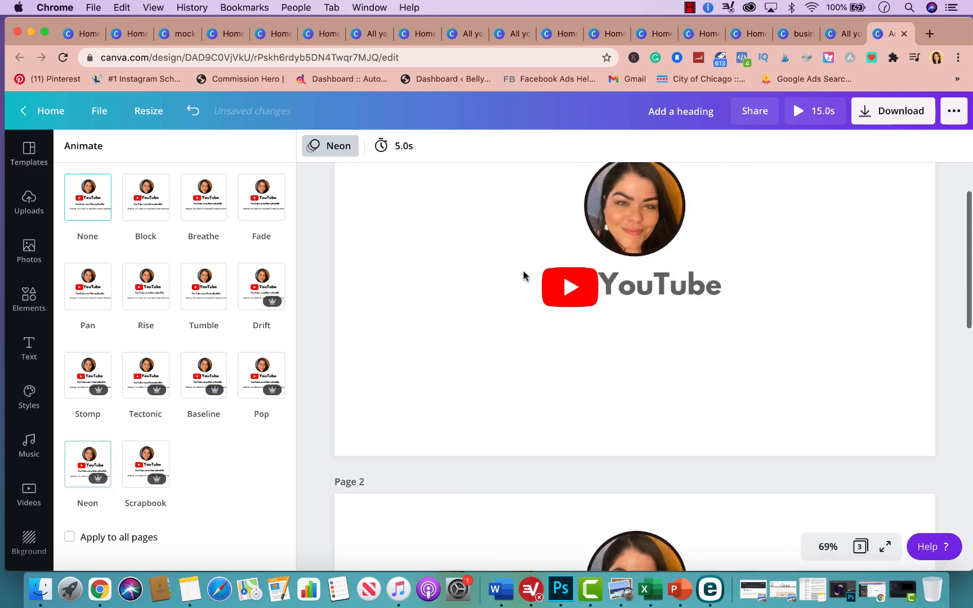
pyautogui.scroll(-6, 509, 400)
pyautogui.scroll(1, 518, 405)
pyautogui.scroll(5, 518, 404)
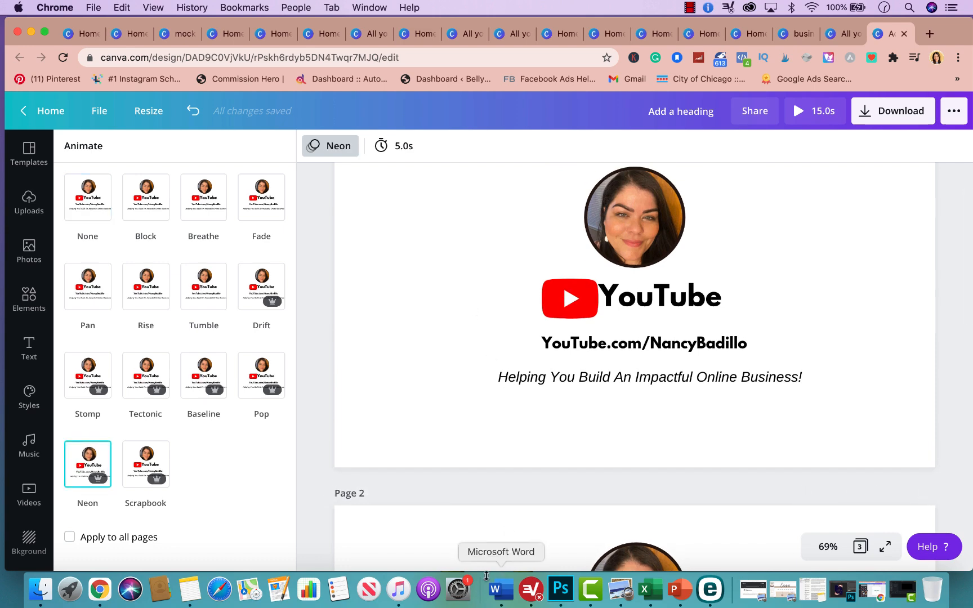
pyautogui.scroll(2, 435, 482)
pyautogui.click(428, 327)
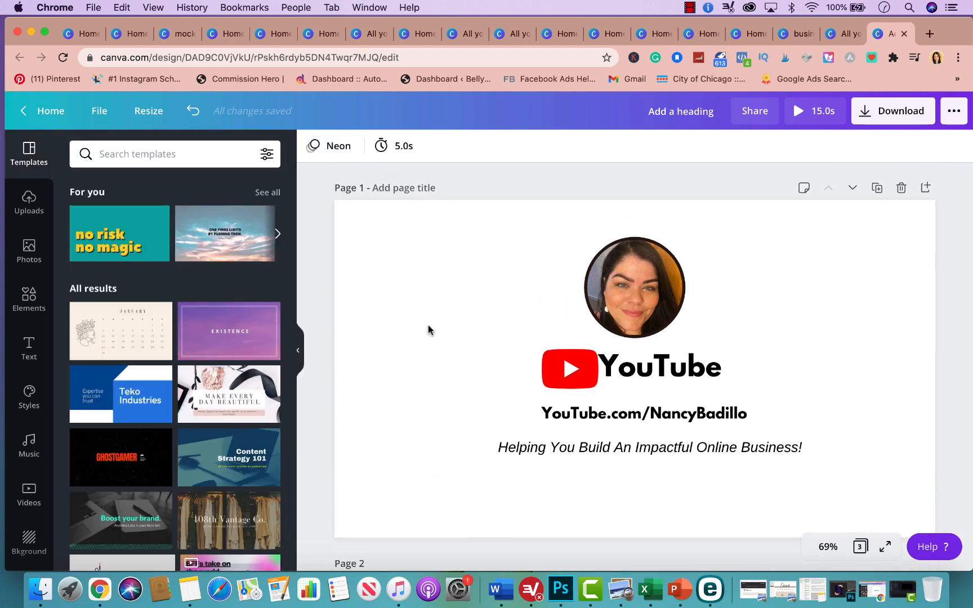
pyautogui.click(429, 328)
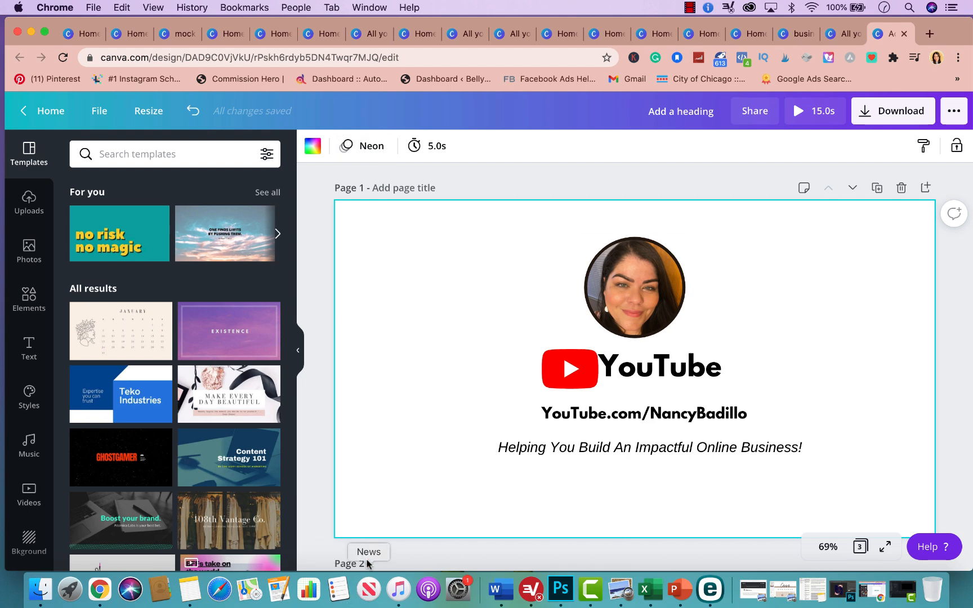
pyautogui.click(329, 481)
pyautogui.scroll(-1, 455, 176)
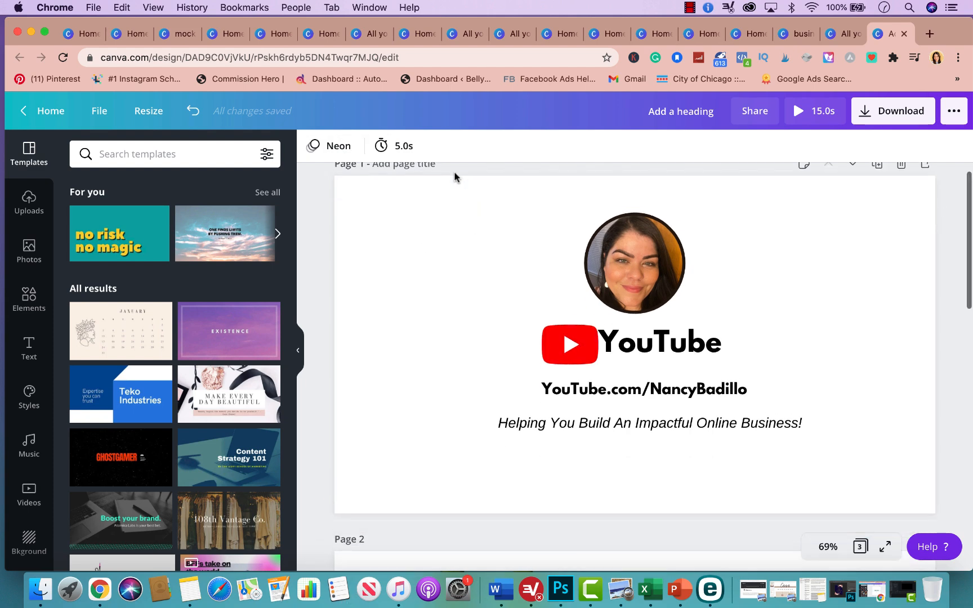
# Apply the Fade animation to page 1 and the Tumble animation to page 2.
pyautogui.click(330, 145)
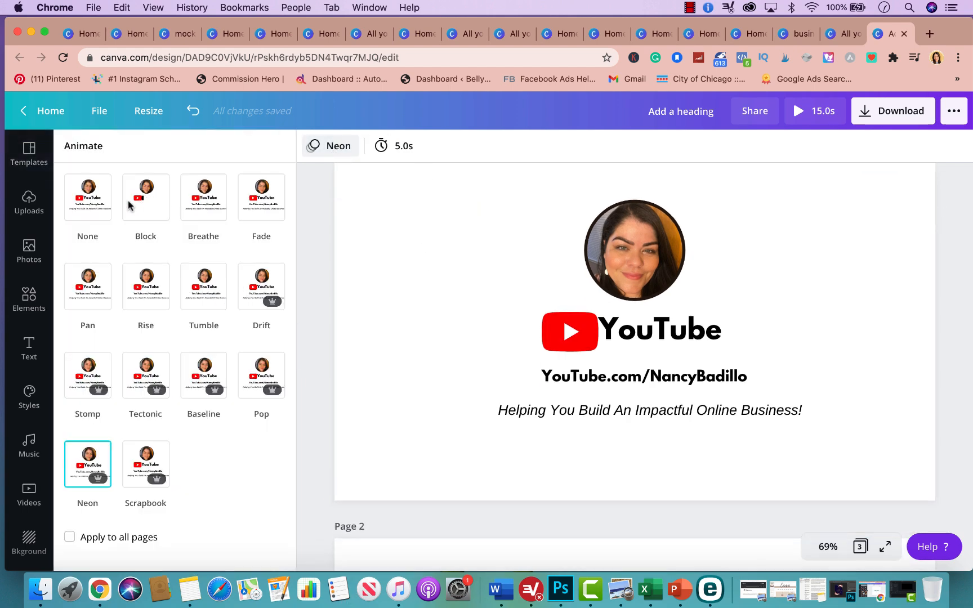
pyautogui.click(255, 197)
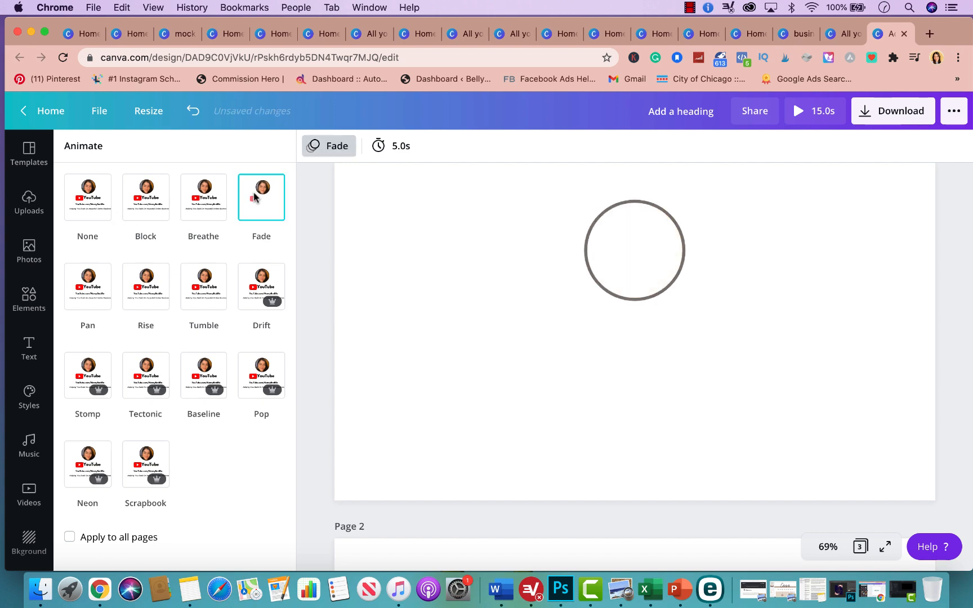
pyautogui.scroll(-5, 375, 364)
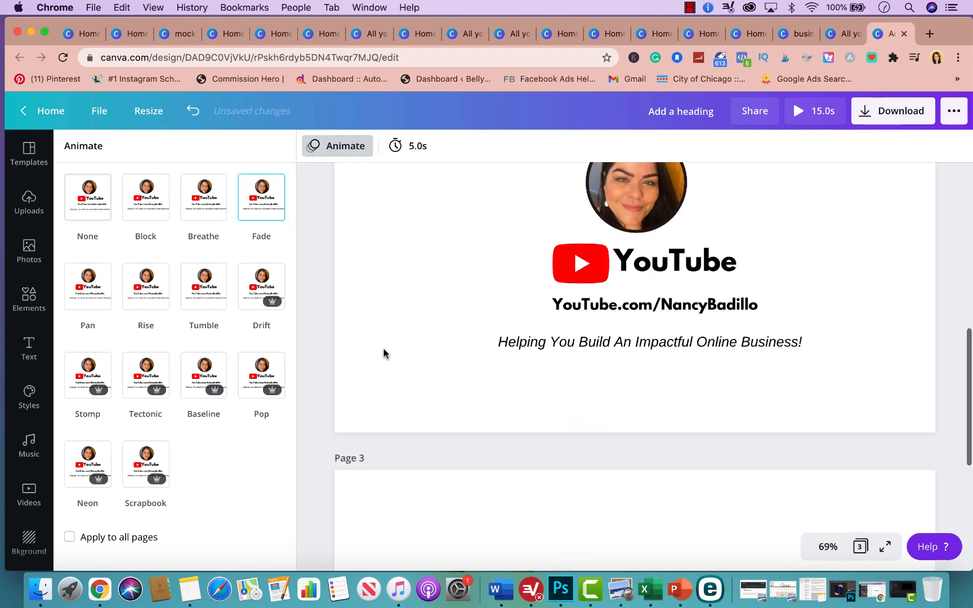
pyautogui.click(388, 345)
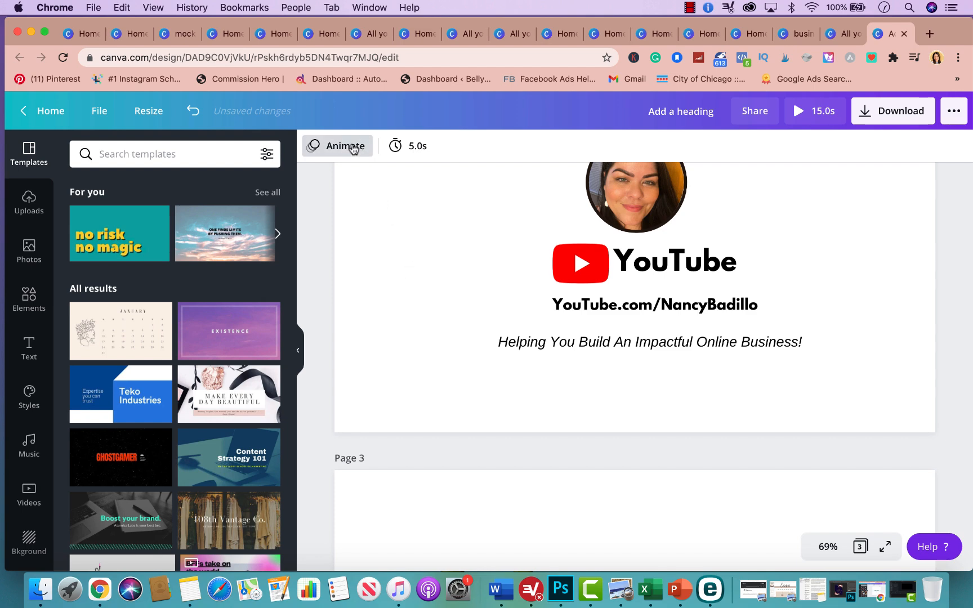
pyautogui.click(353, 148)
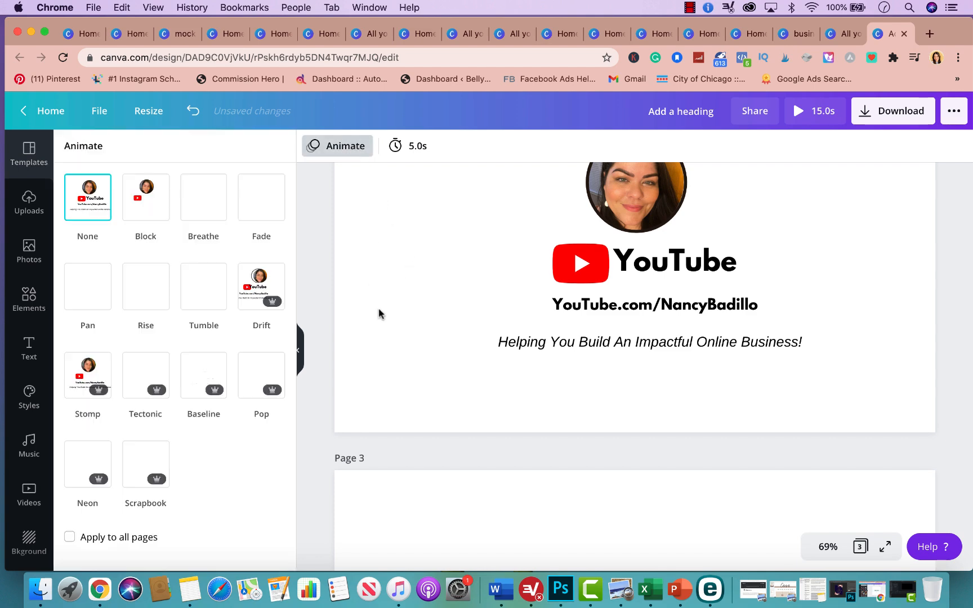
pyautogui.click(203, 288)
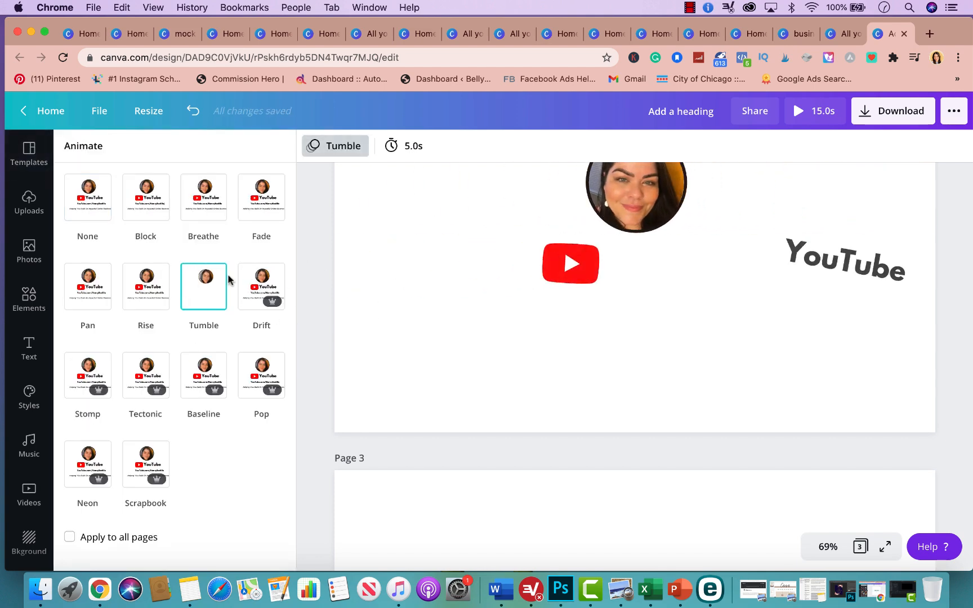
# Play a preview of the animated design from page 1 and close it.
pyautogui.scroll(8, 311, 286)
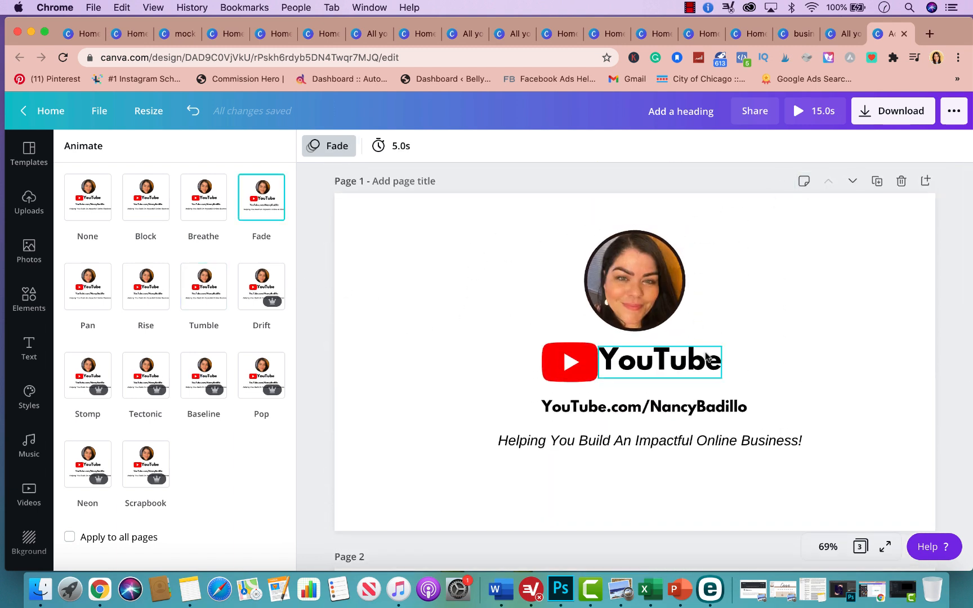
pyautogui.click(797, 110)
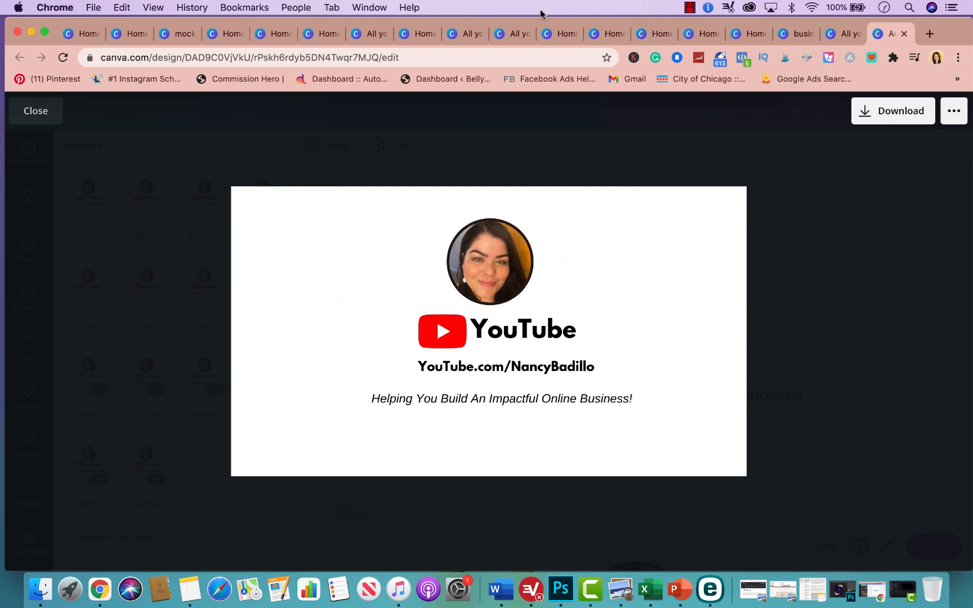
pyautogui.click(45, 115)
# Apply page 1's Fade animation to all pages and check the design's download options.
pyautogui.scroll(-3, 387, 300)
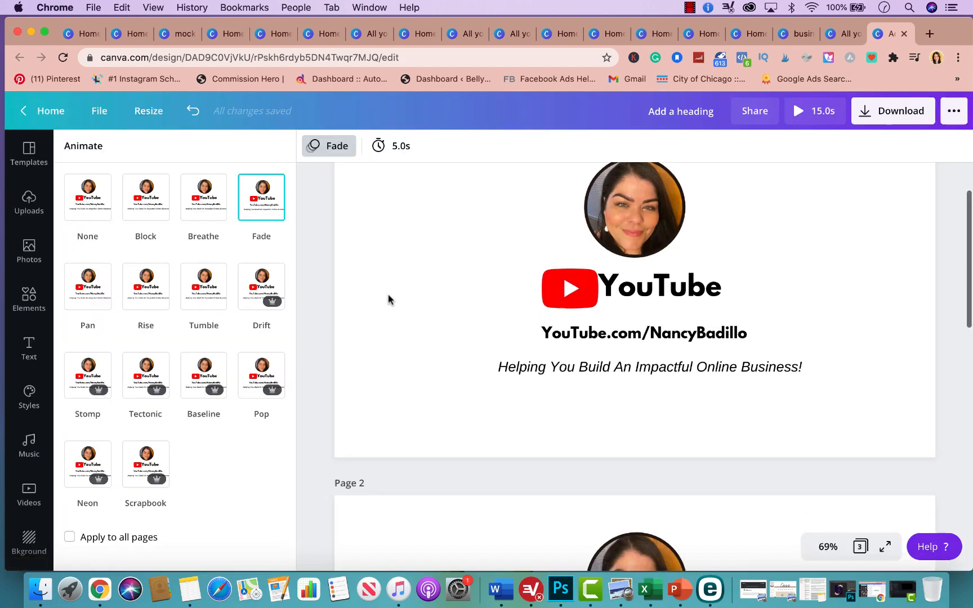
pyautogui.scroll(3, 388, 300)
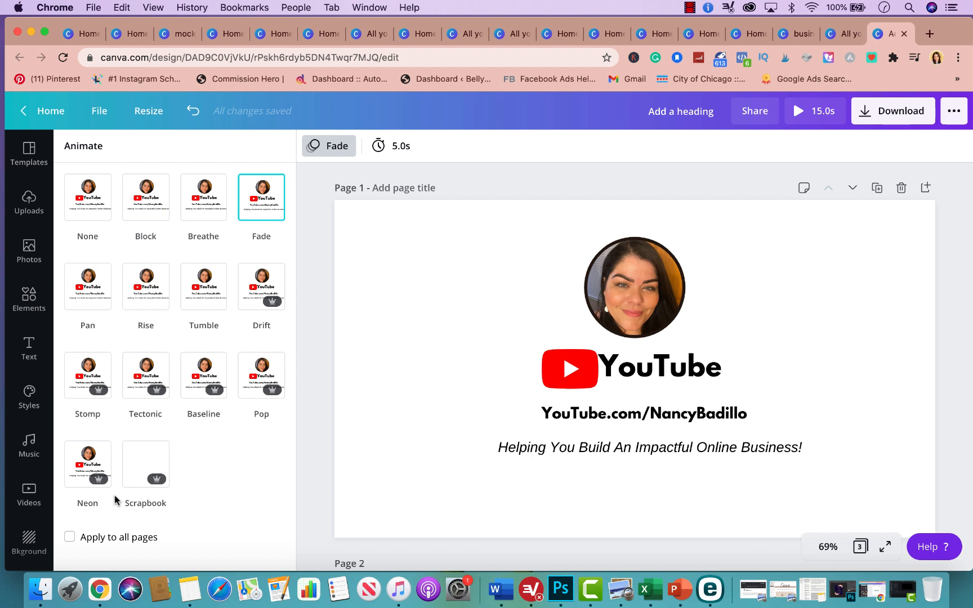
pyautogui.click(70, 537)
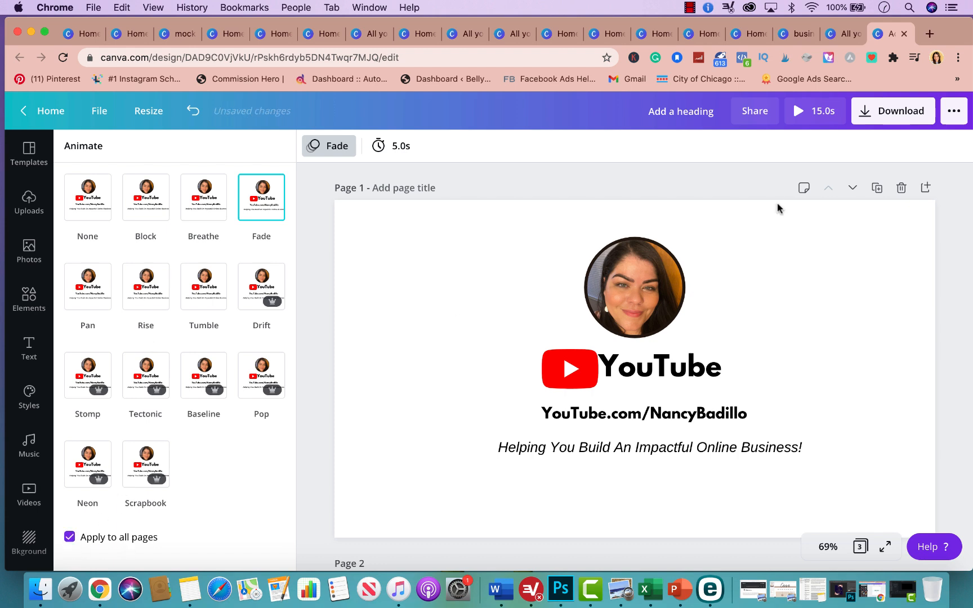
pyautogui.click(896, 115)
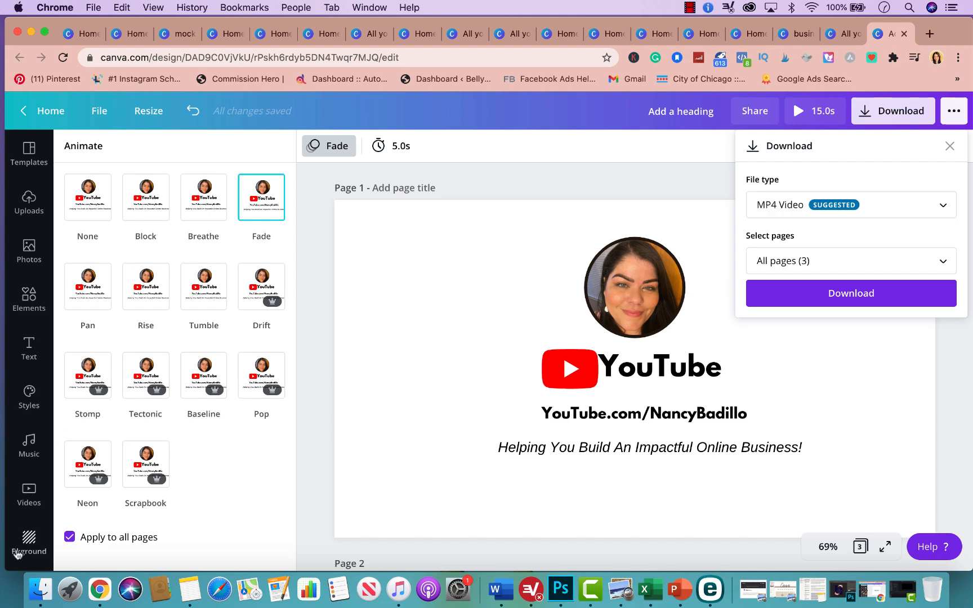
pyautogui.scroll(-1, 430, 357)
pyautogui.scroll(-15, 430, 357)
pyautogui.scroll(15, 429, 357)
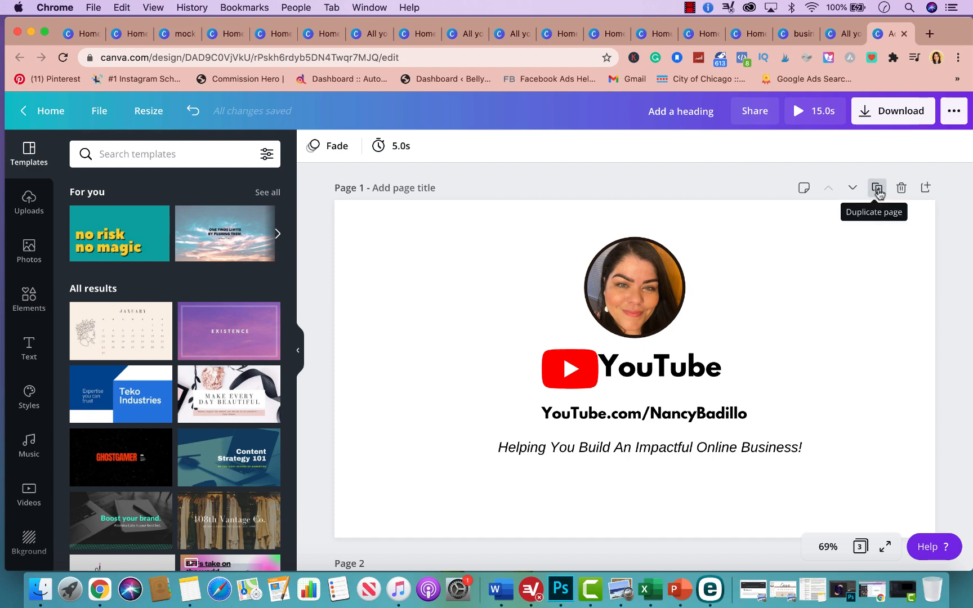
# Duplicate page 1 and recolor the ring around the portrait on the copy with the golden yellow from the NB palette.
pyautogui.click(879, 193)
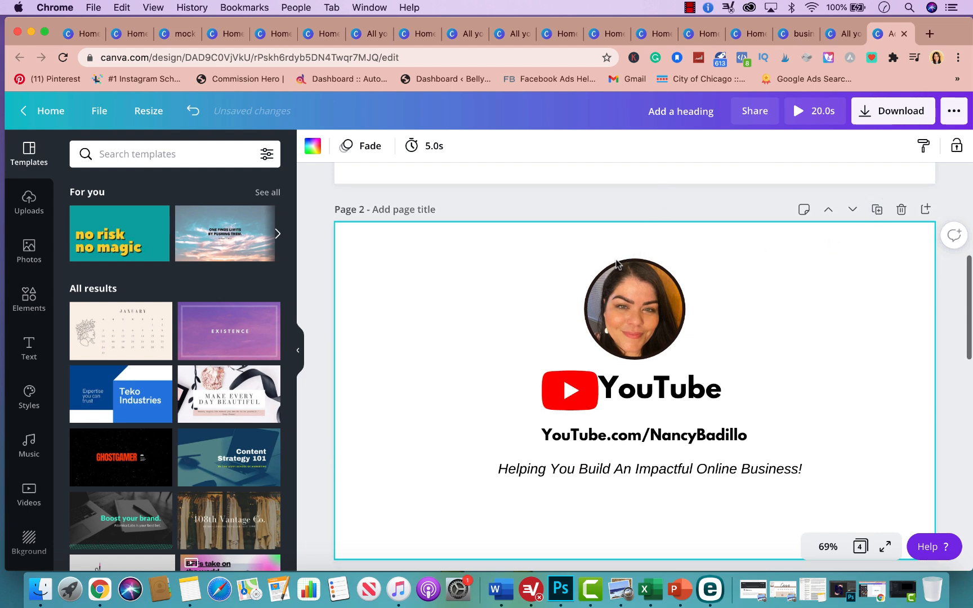
pyautogui.click(617, 264)
pyautogui.click(313, 146)
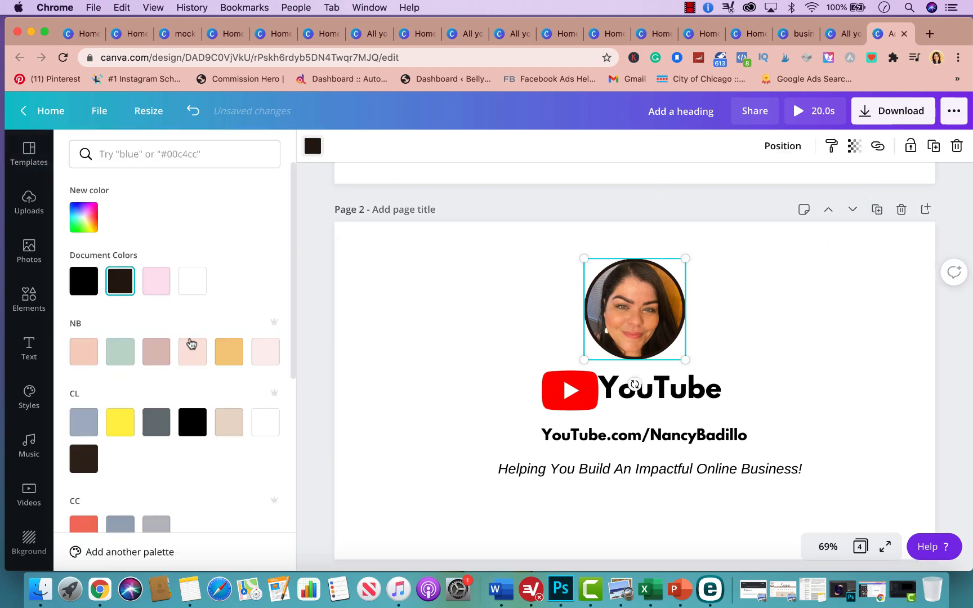
pyautogui.click(229, 351)
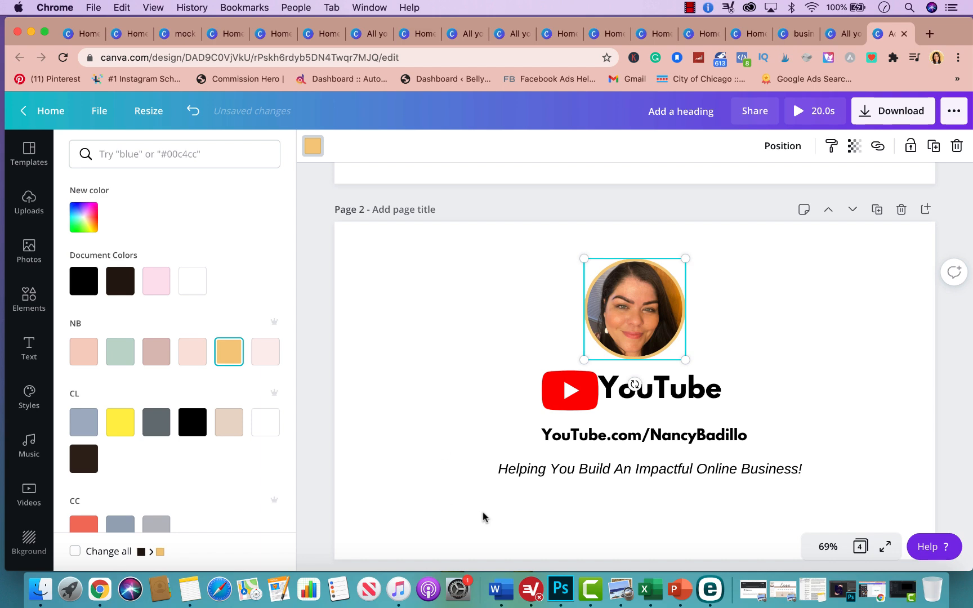
pyautogui.scroll(6, 491, 372)
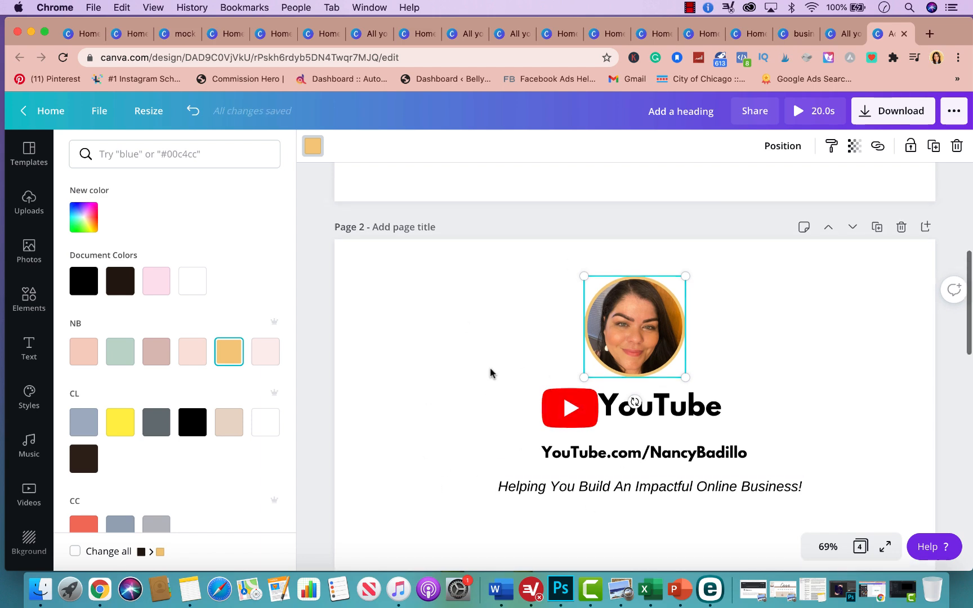
pyautogui.scroll(-2, 496, 363)
pyautogui.scroll(2, 506, 358)
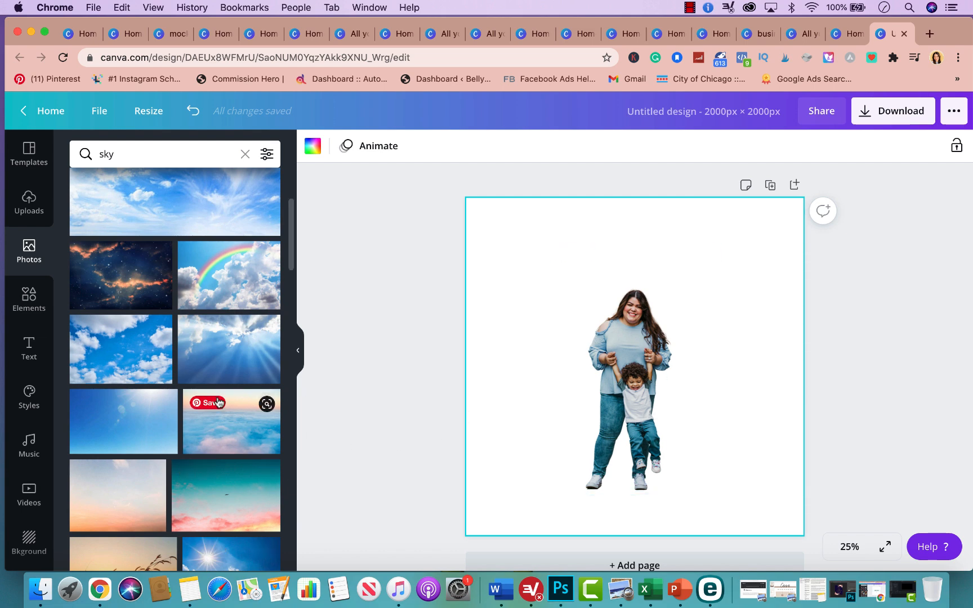
# Add the pink and blue cloudscape photo from the sky results and send it behind the woman and child cutout.
pyautogui.click(242, 430)
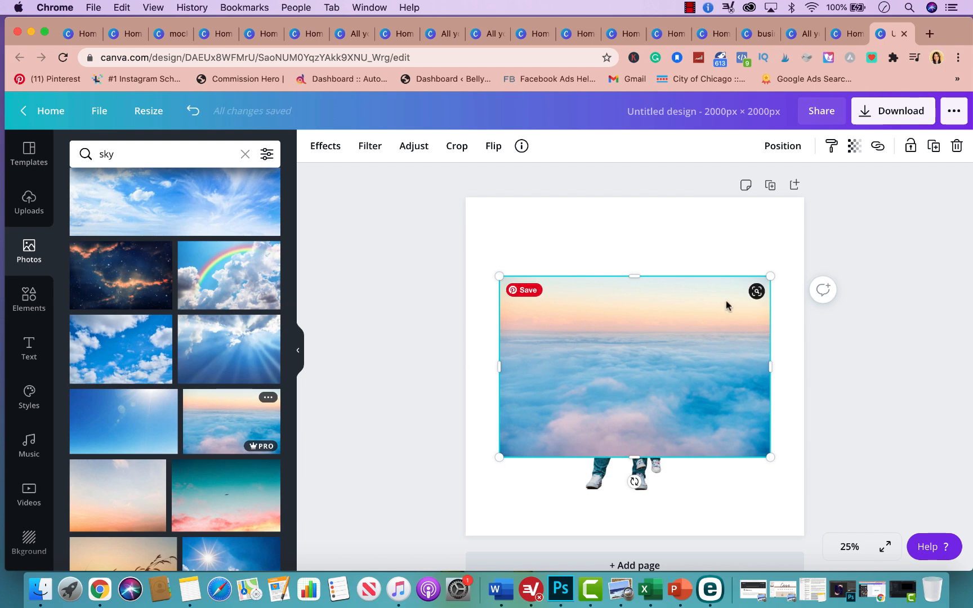
pyautogui.click(784, 149)
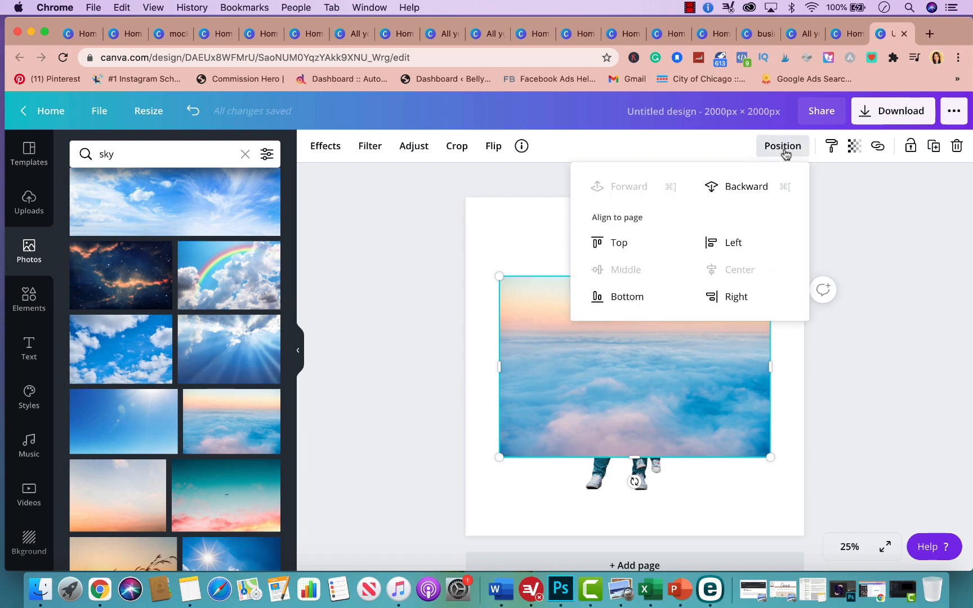
pyautogui.click(730, 189)
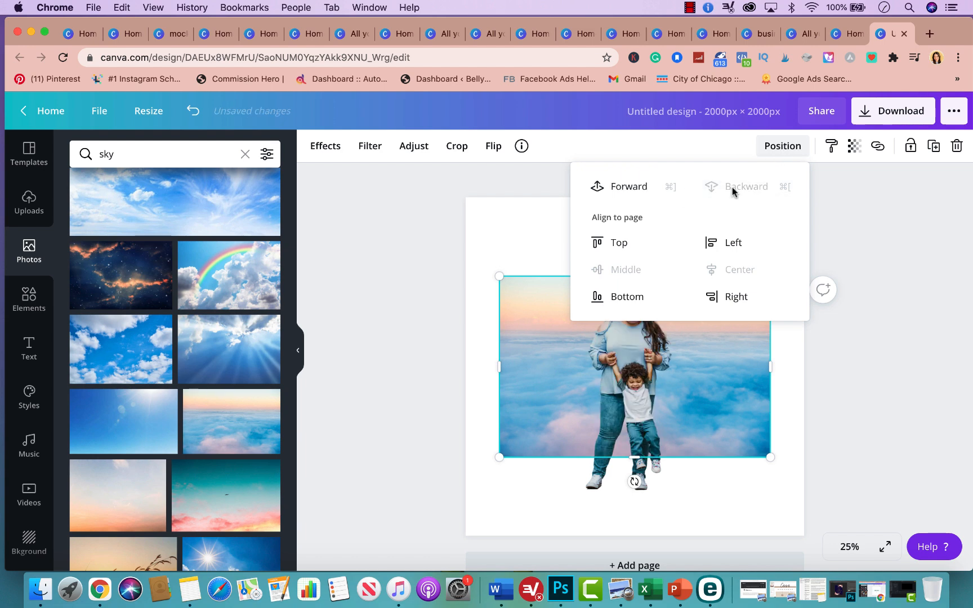
pyautogui.click(860, 407)
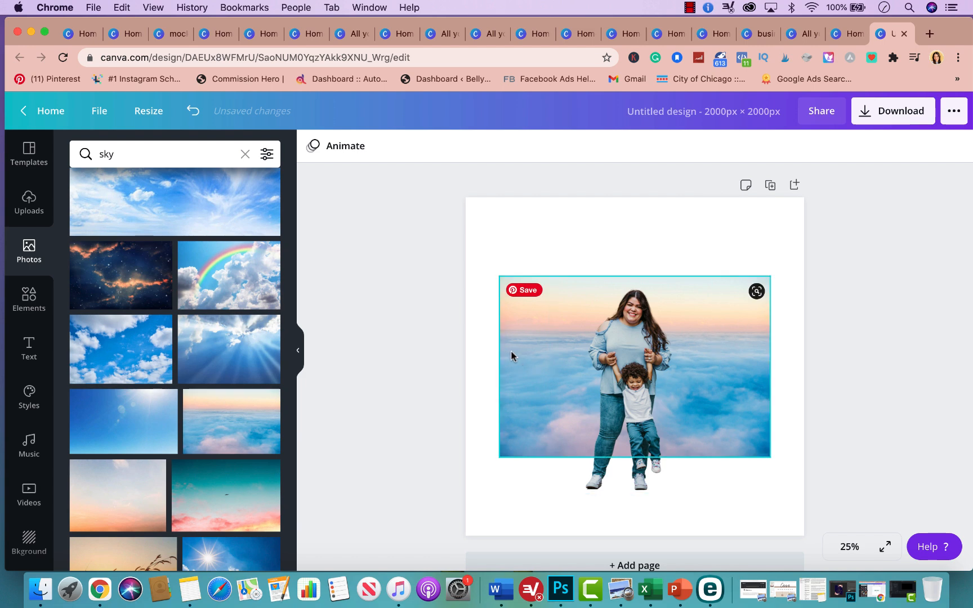
# Enlarge the cloudscape photo to cover the whole page and move the woman and child cutout slightly up.
pyautogui.click(509, 315)
pyautogui.moveTo(499, 276); pyautogui.dragTo(372, 192)
pyautogui.moveTo(769, 456); pyautogui.dragTo(842, 533)
pyautogui.moveTo(639, 411); pyautogui.dragTo(638, 380)
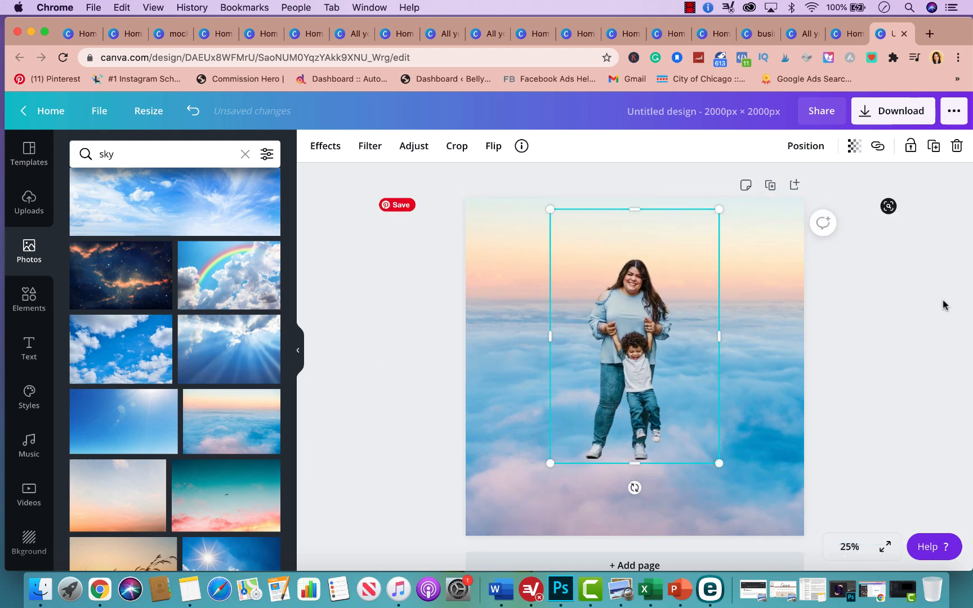
pyautogui.click(948, 303)
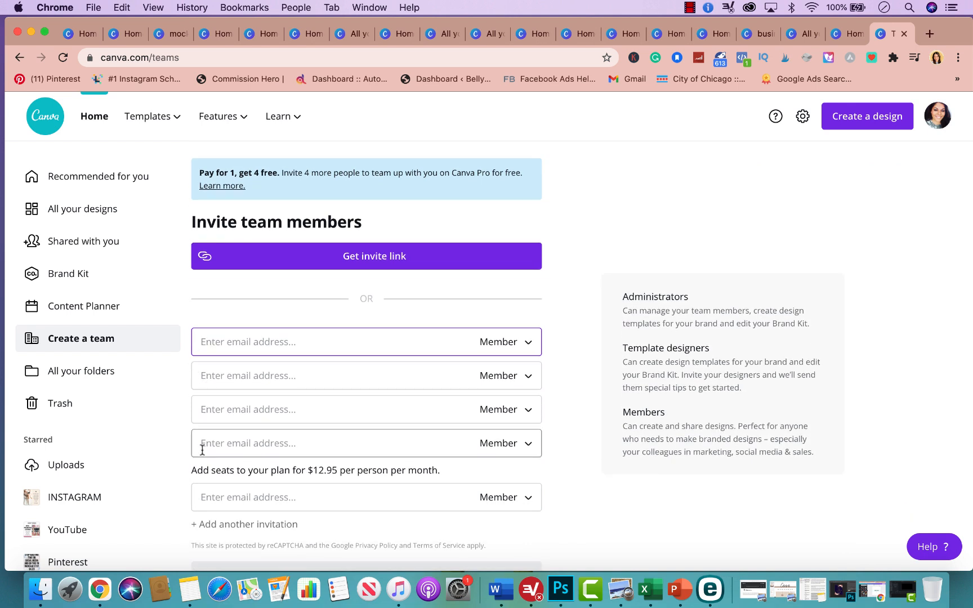
# Open the role choices for the first team invitation and the file options of the morning tea party design.
pyautogui.click(520, 346)
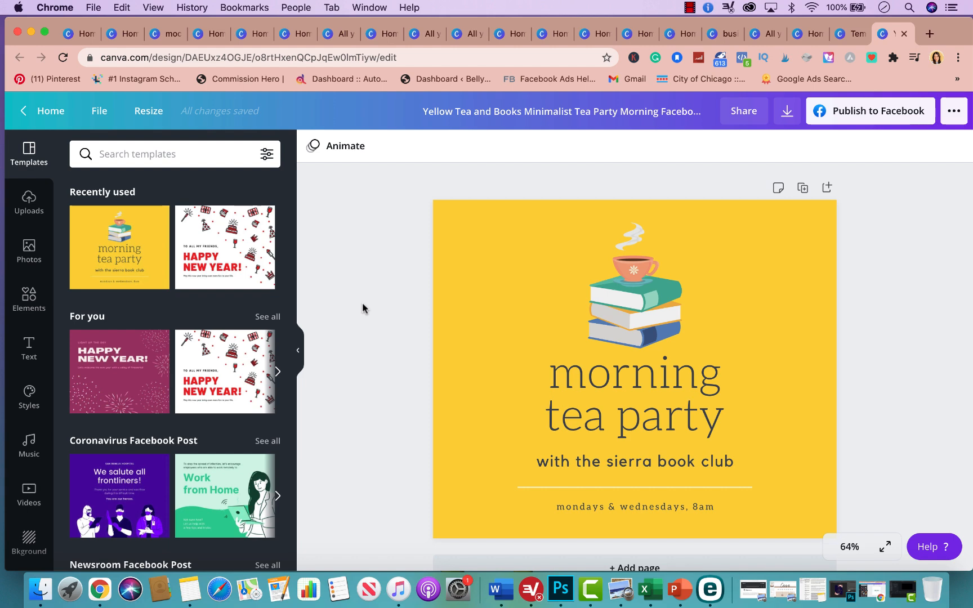
pyautogui.click(99, 112)
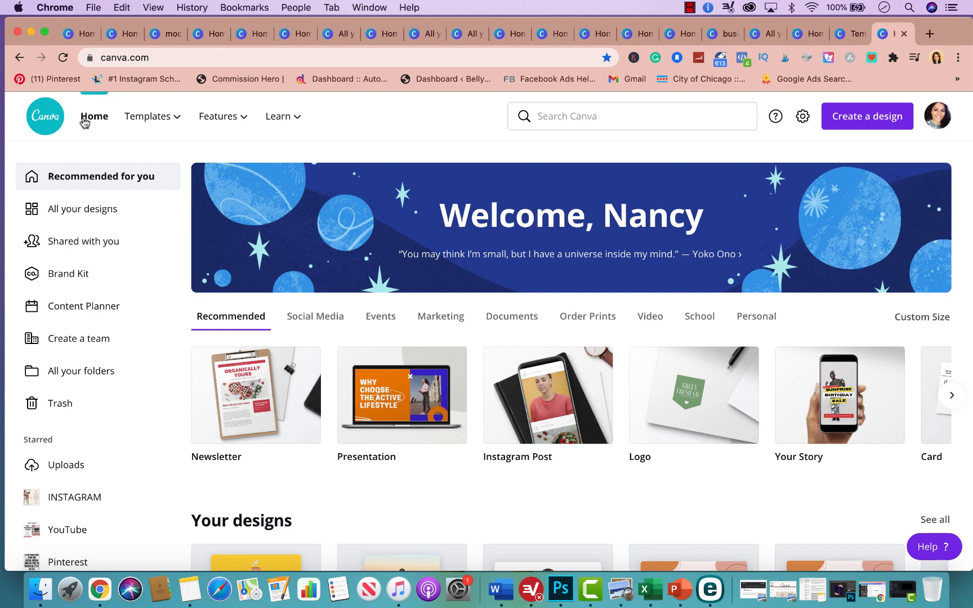
# Search Canva for "mugs" and browse the mug templates.
pyautogui.click(567, 117)
pyautogui.write('mu')
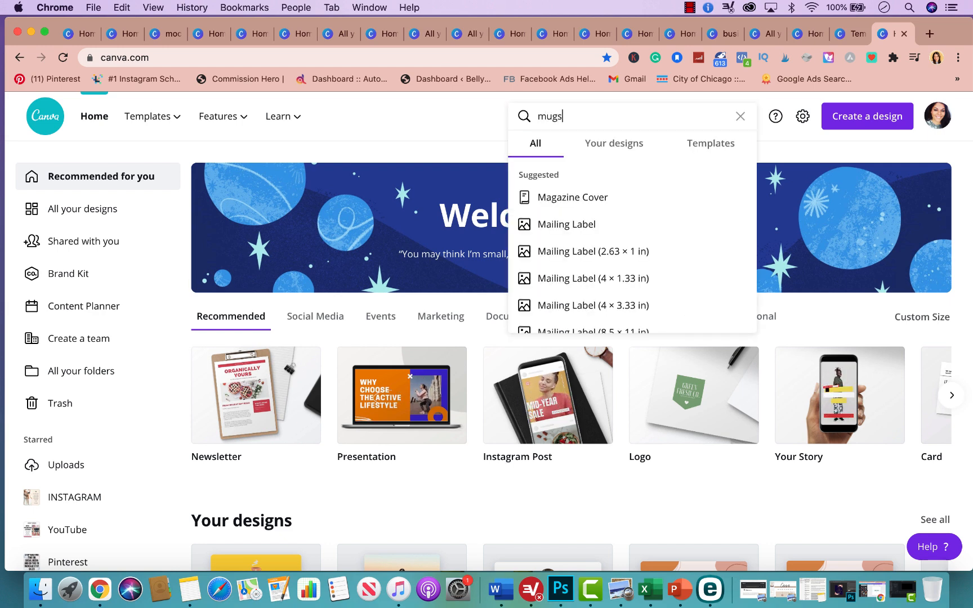
pyautogui.write('gs')
pyautogui.press('Return')
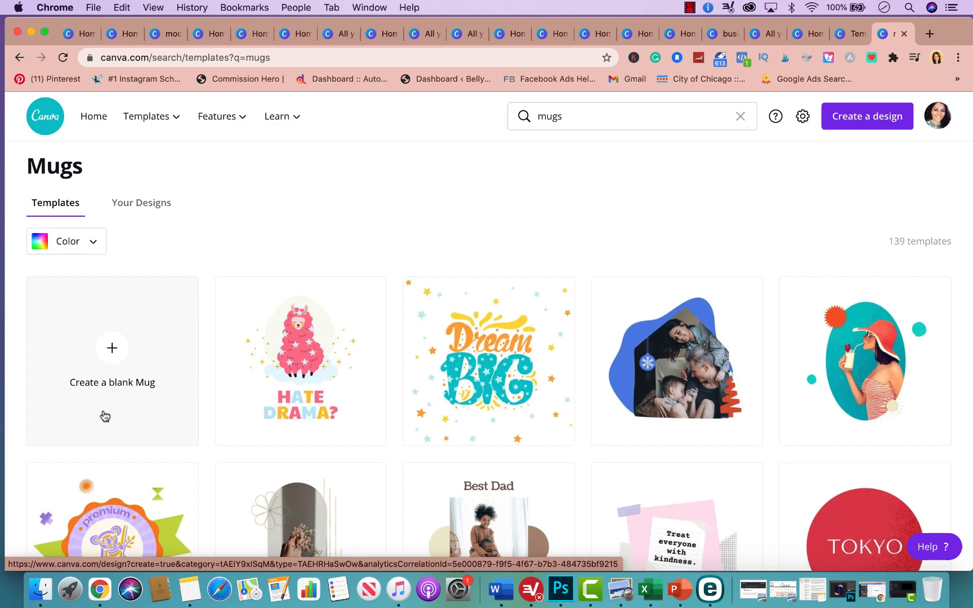
pyautogui.scroll(-10, 370, 479)
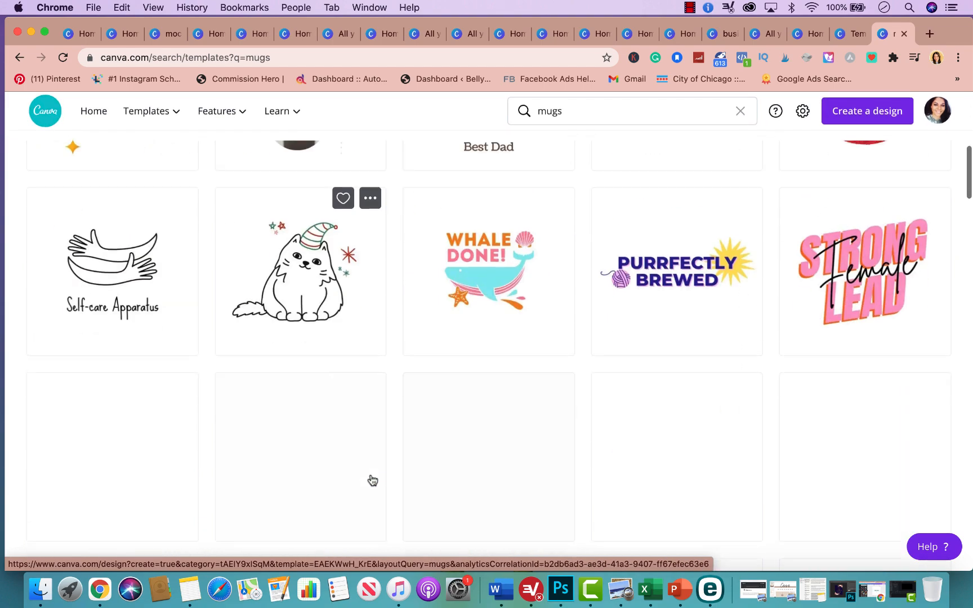
# Browse the mug templates and open the pink and orange "Strong Female Lead" template for editing.
pyautogui.scroll(7, 370, 476)
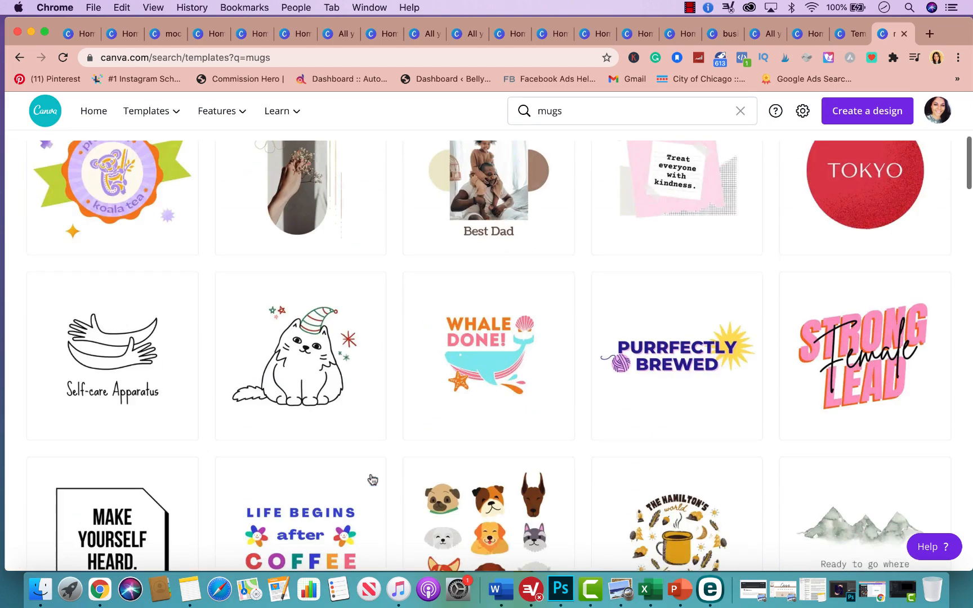
pyautogui.scroll(-3, 372, 479)
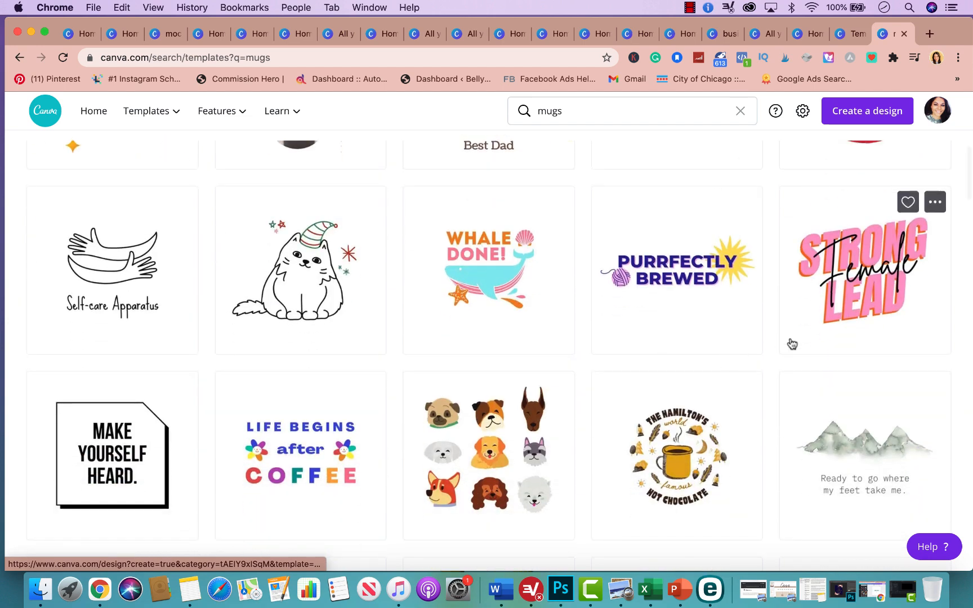
pyautogui.click(848, 294)
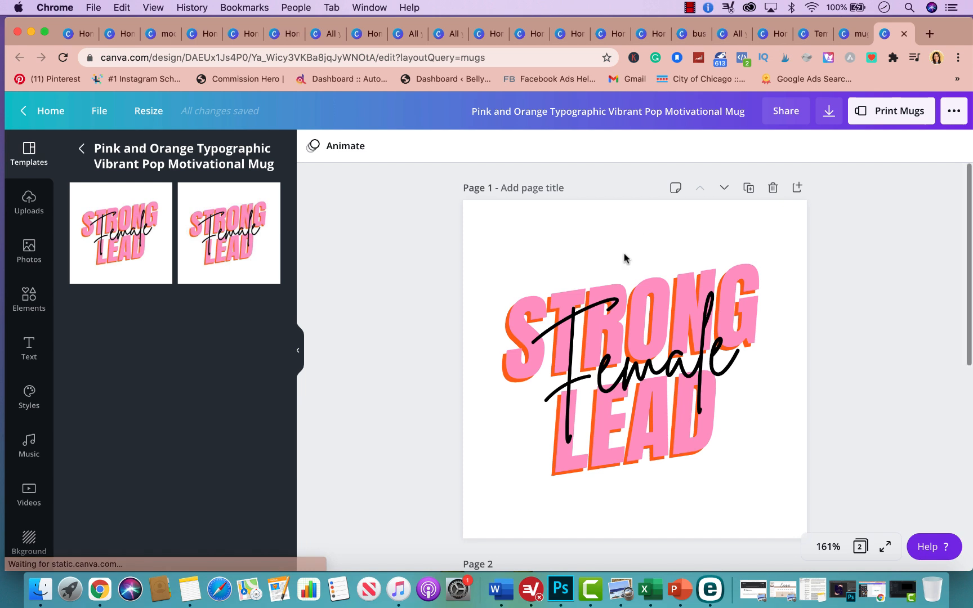
# Change the word STRONG on page 1 to the golden-yellow color from the NB brand palette.
pyautogui.click(681, 293)
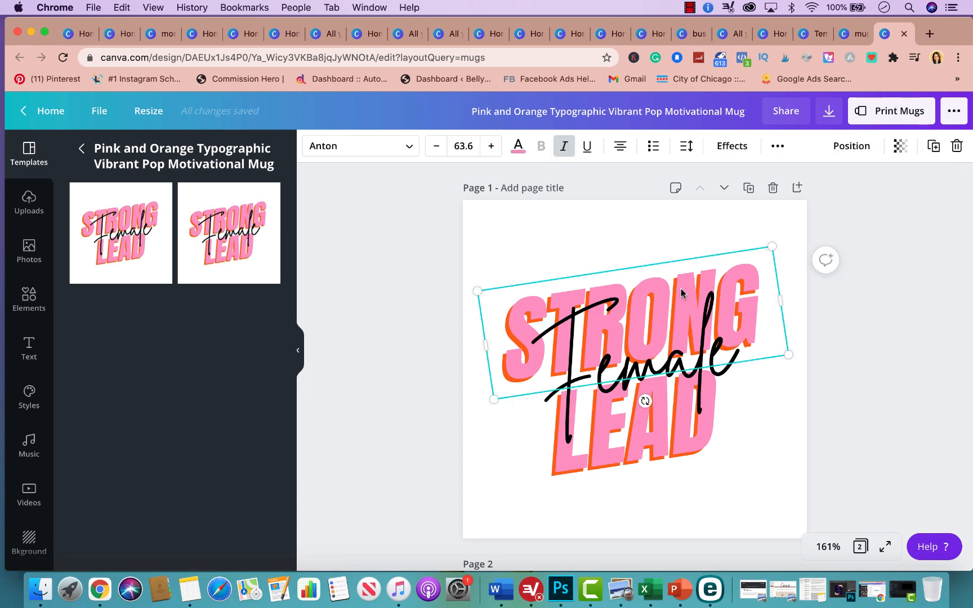
pyautogui.click(656, 361)
pyautogui.click(680, 292)
pyautogui.click(518, 146)
pyautogui.click(269, 354)
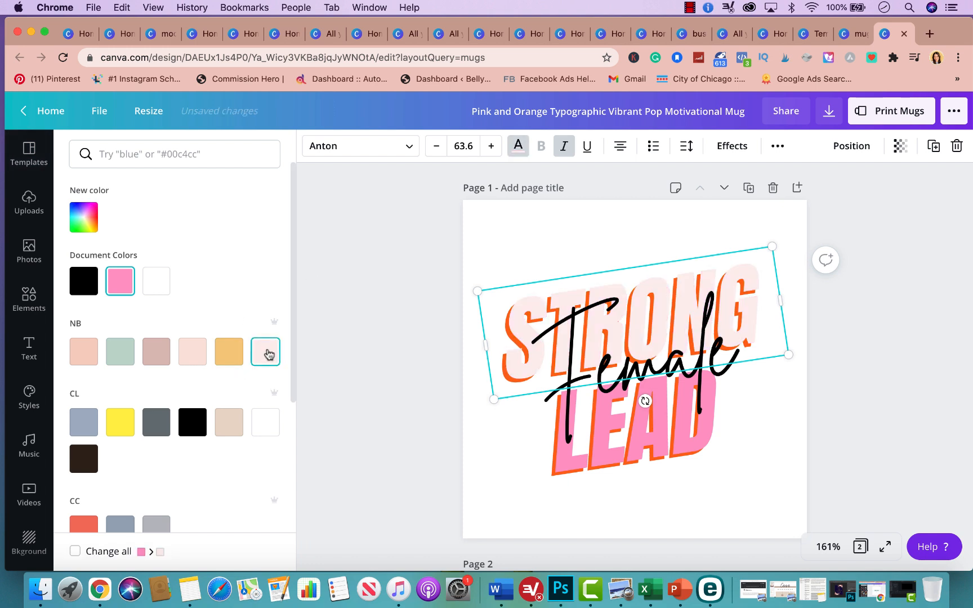
pyautogui.click(230, 353)
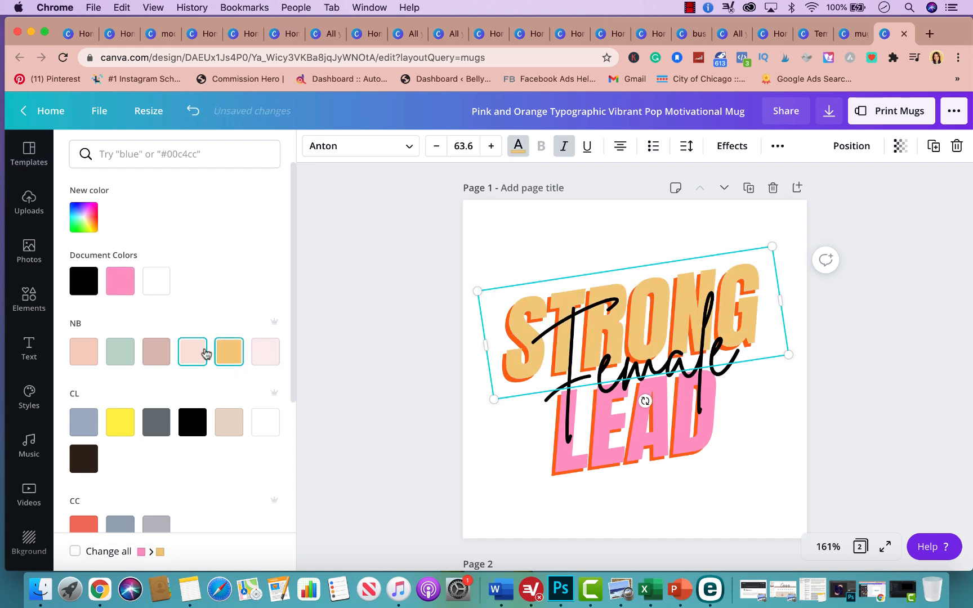
pyautogui.click(412, 249)
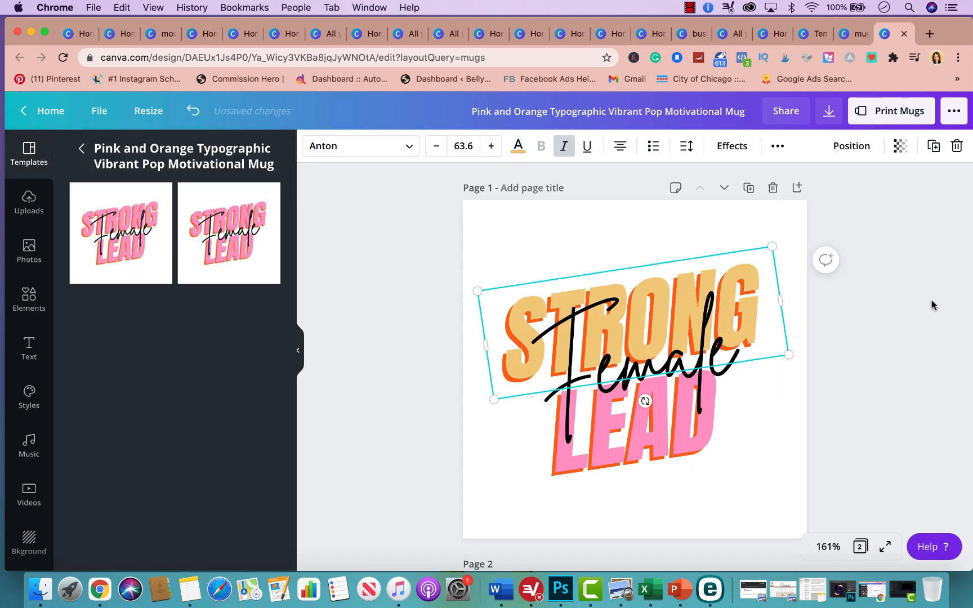
# Open the mug printing options and preview printing on one side, finishing with both sides selected.
pyautogui.scroll(-3, 884, 336)
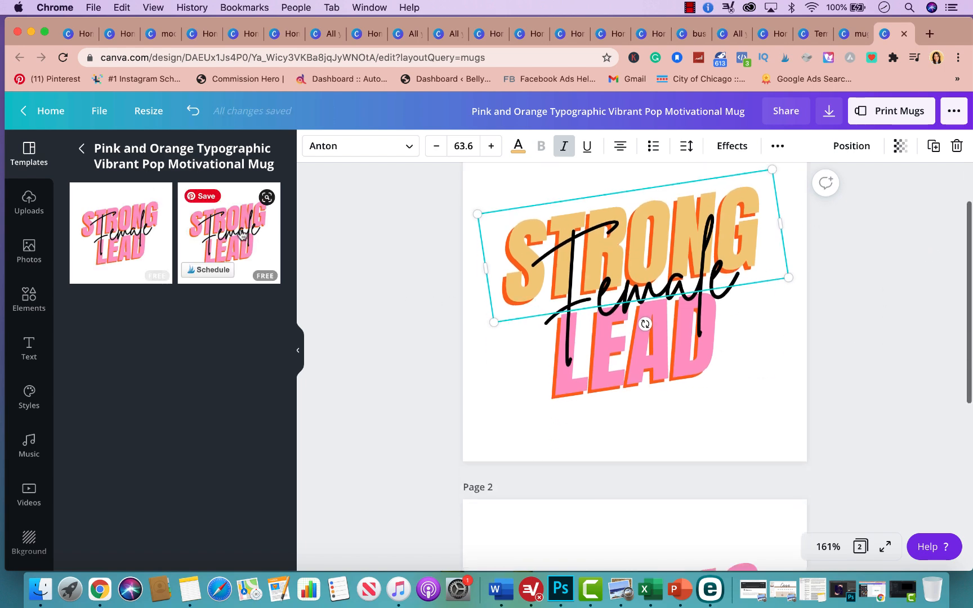
pyautogui.scroll(-10, 415, 298)
pyautogui.scroll(13, 415, 299)
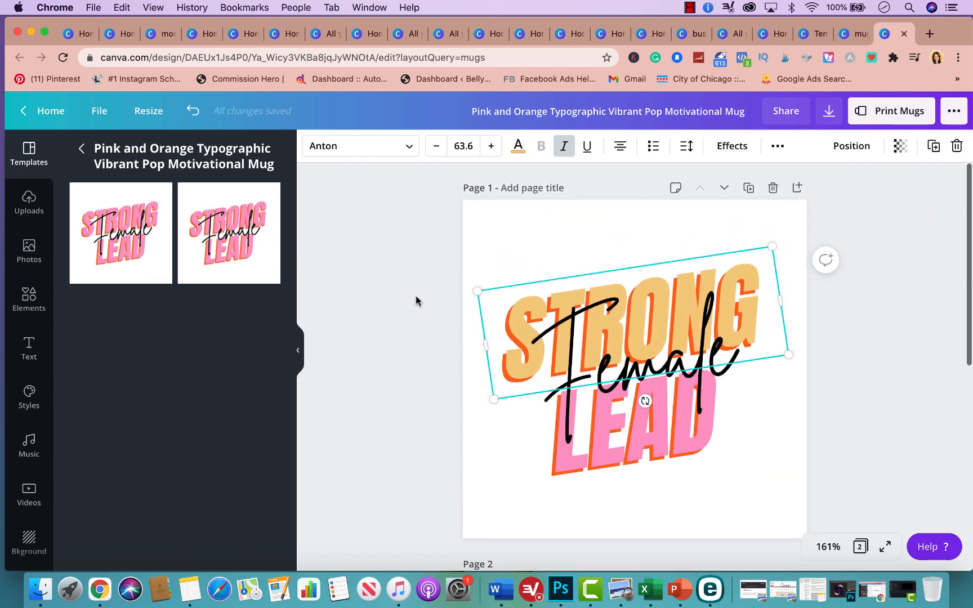
pyautogui.click(885, 115)
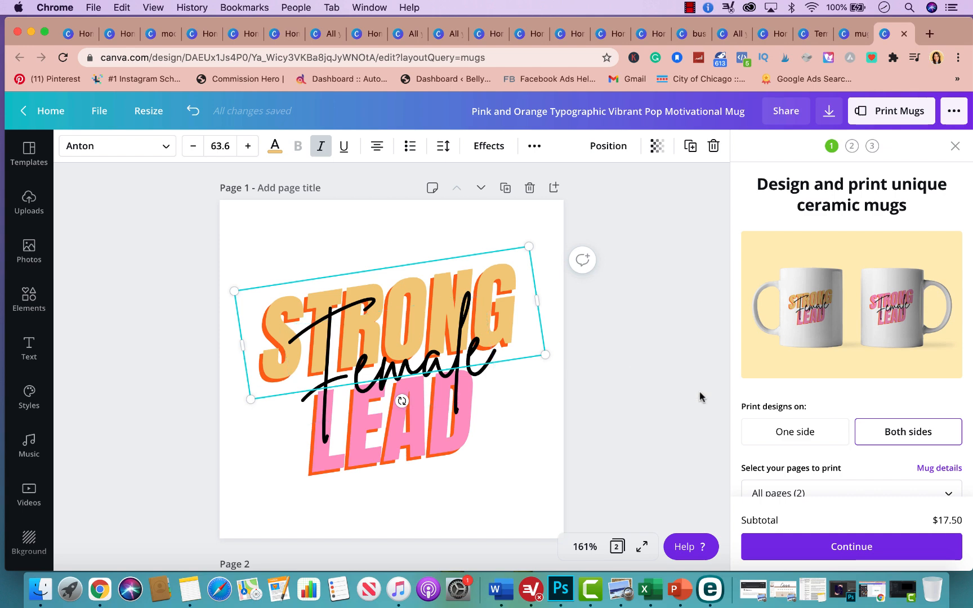
pyautogui.scroll(-1, 799, 436)
pyautogui.click(802, 410)
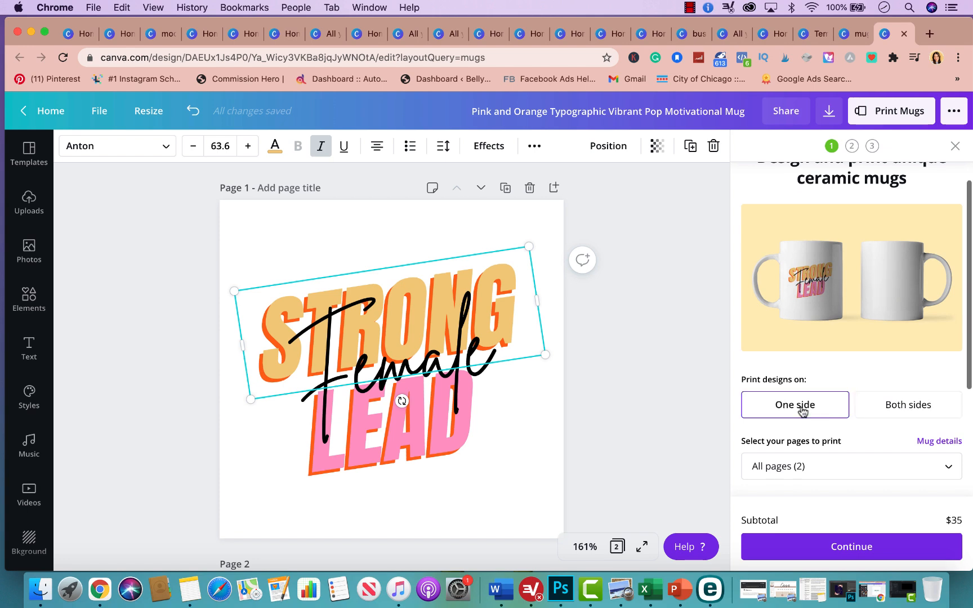
pyautogui.click(871, 407)
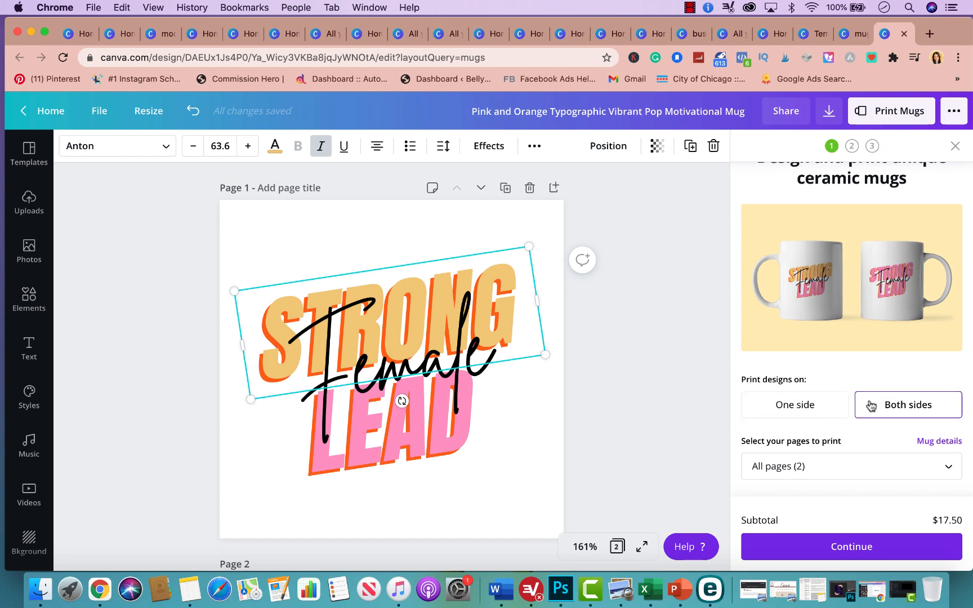
# Compare the two design pages with the mug preview and review the prices for different mug quantities.
pyautogui.scroll(-7, 534, 445)
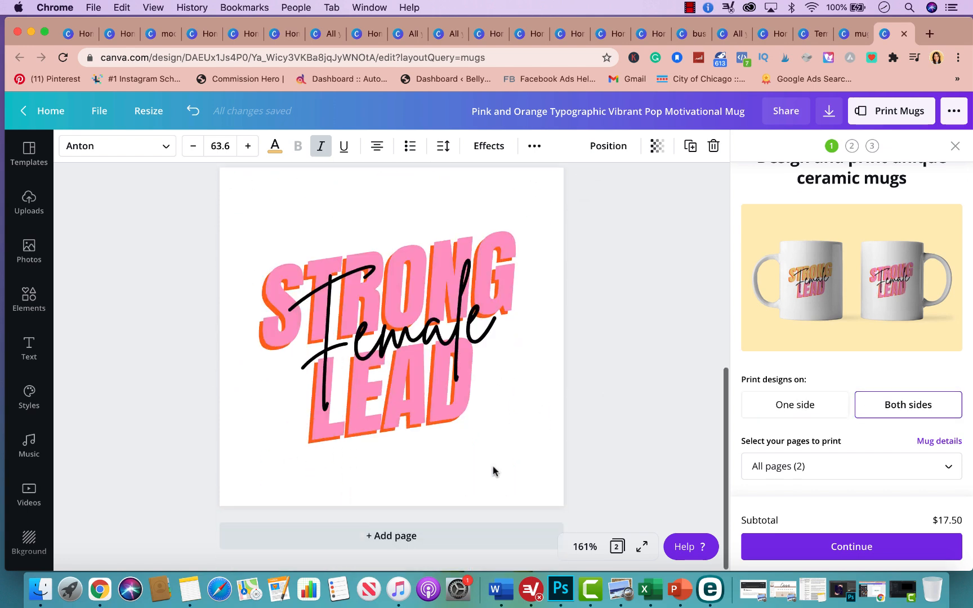
pyautogui.scroll(4, 449, 344)
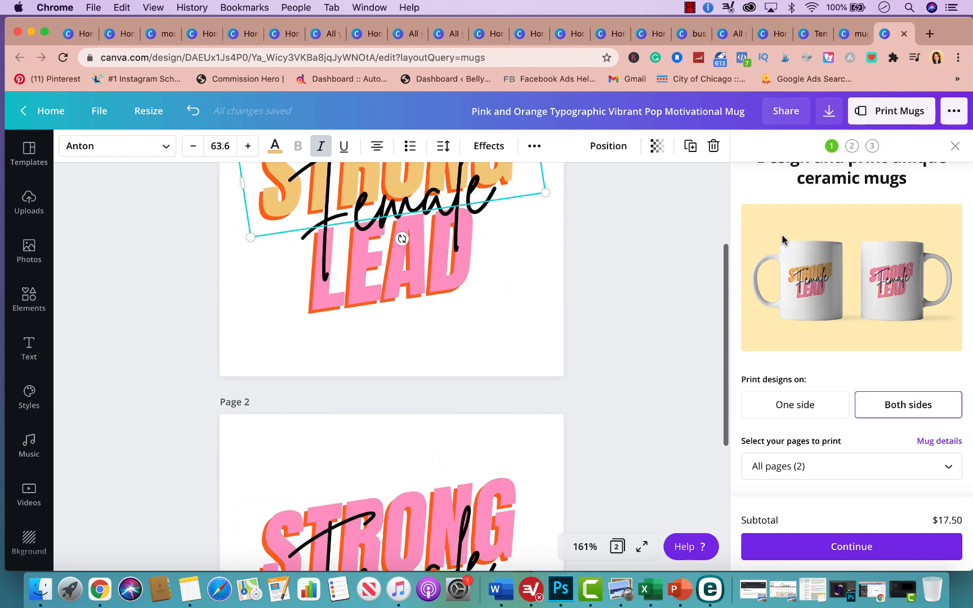
pyautogui.scroll(-3, 855, 309)
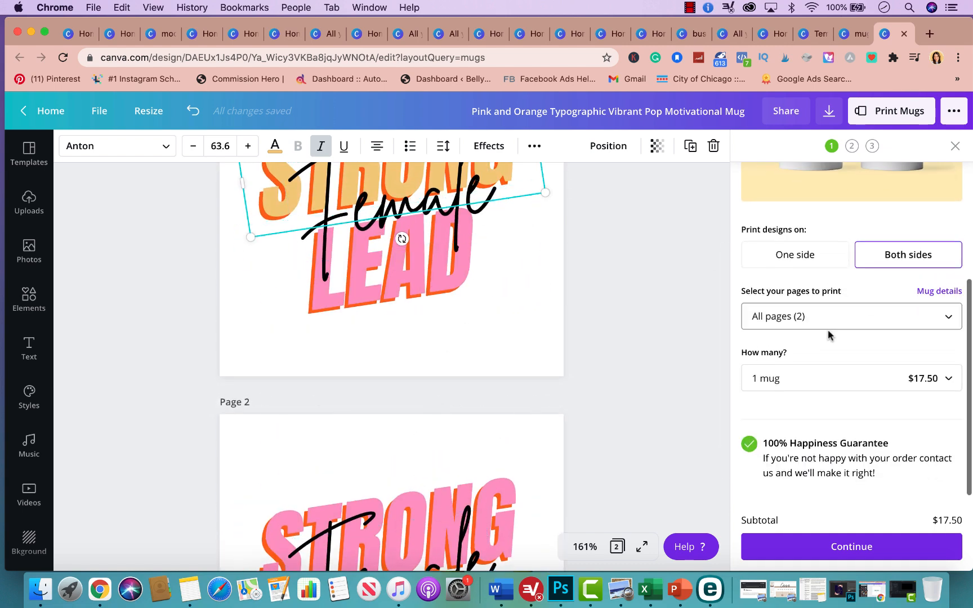
pyautogui.click(822, 386)
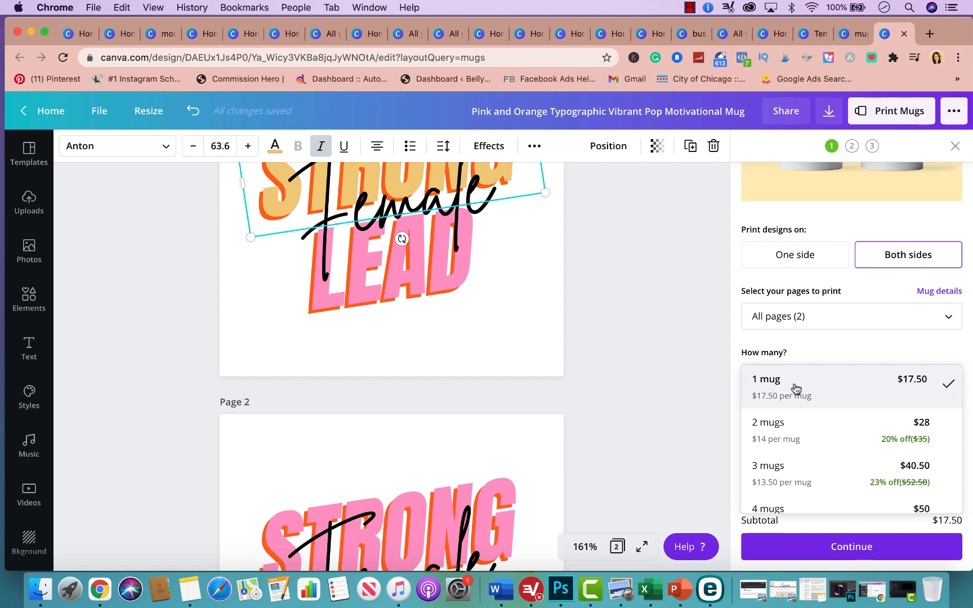
pyautogui.scroll(-2, 797, 461)
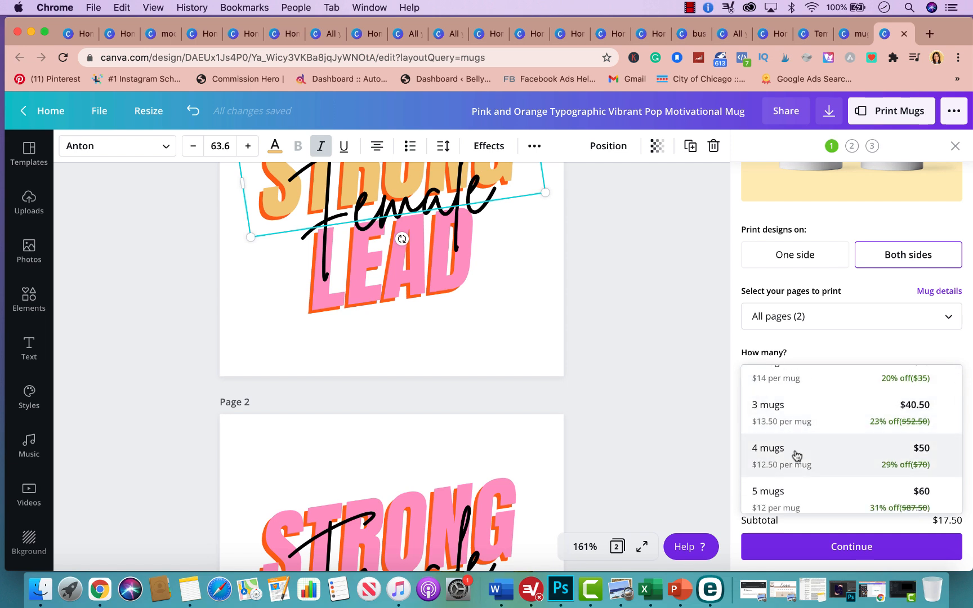
pyautogui.scroll(-1, 796, 456)
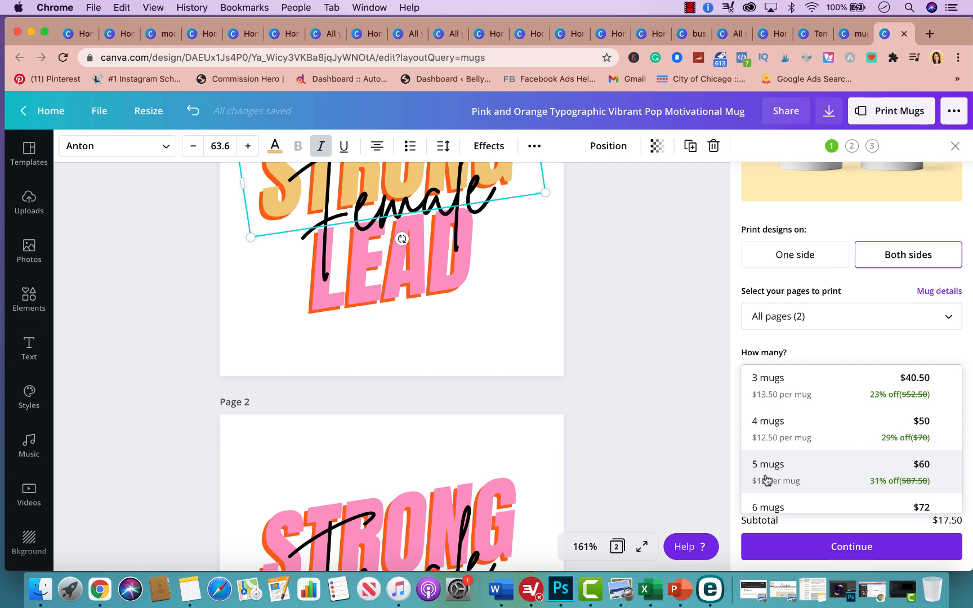
pyautogui.scroll(-1, 788, 490)
pyautogui.scroll(4, 801, 423)
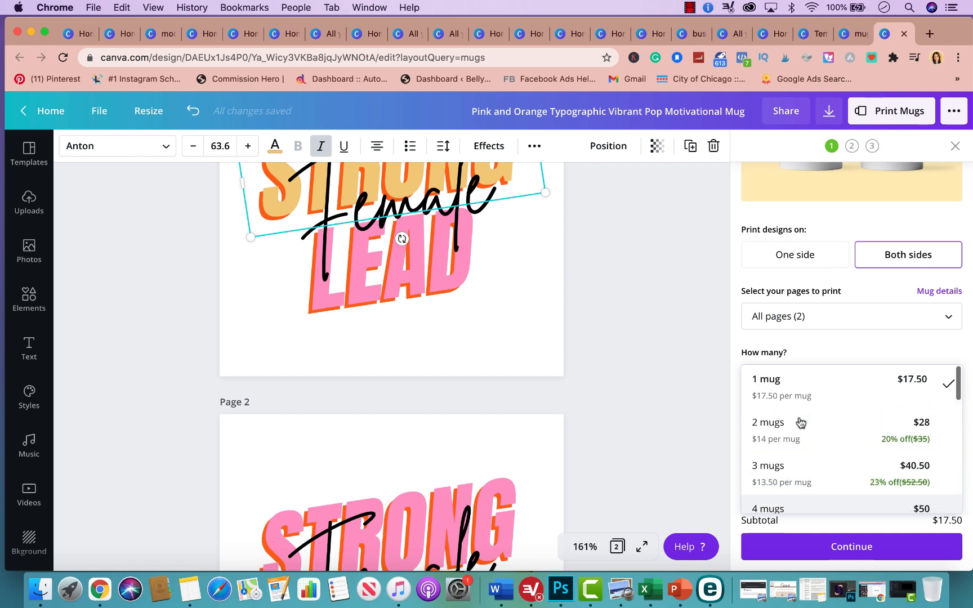
pyautogui.scroll(-1, 805, 484)
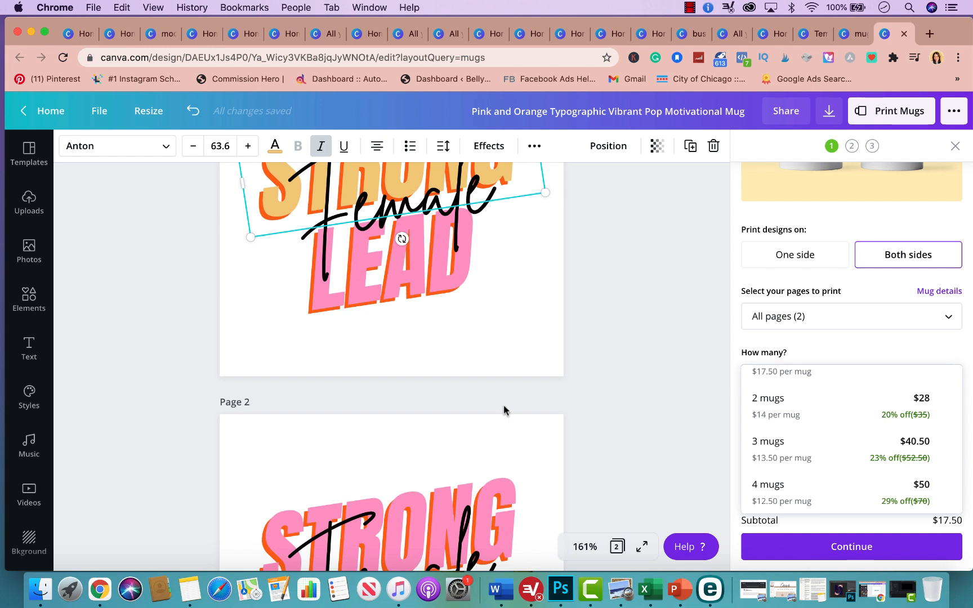
pyautogui.click(704, 306)
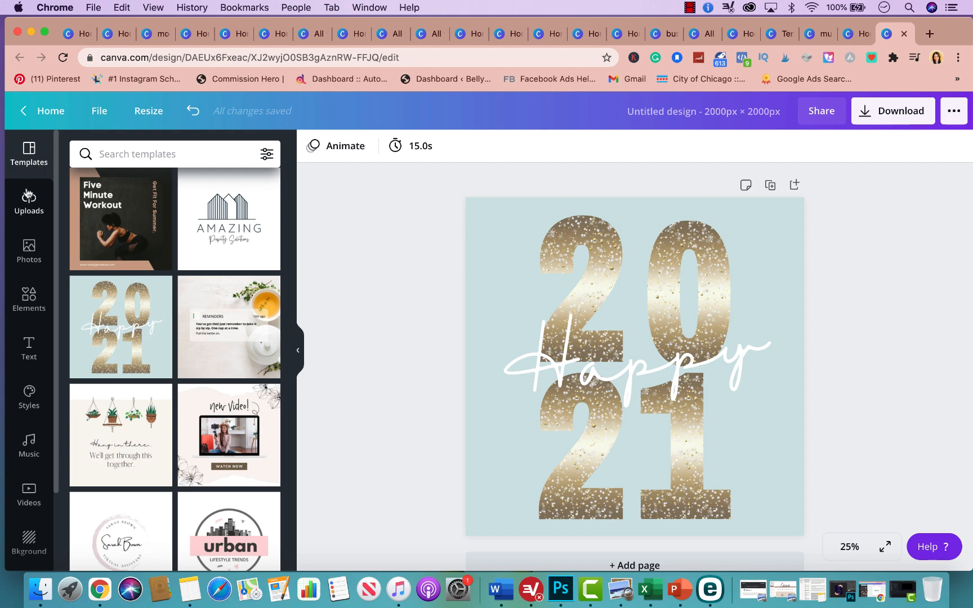
# Search the elements for "star stickers" in the Happy 2021 design and browse the animated stickers.
pyautogui.click(31, 305)
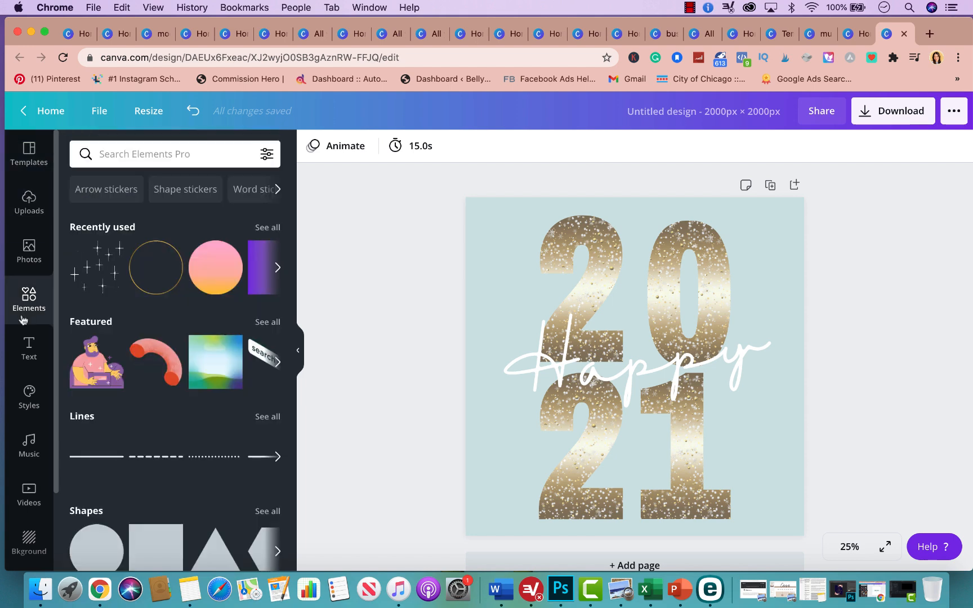
pyautogui.click(136, 153)
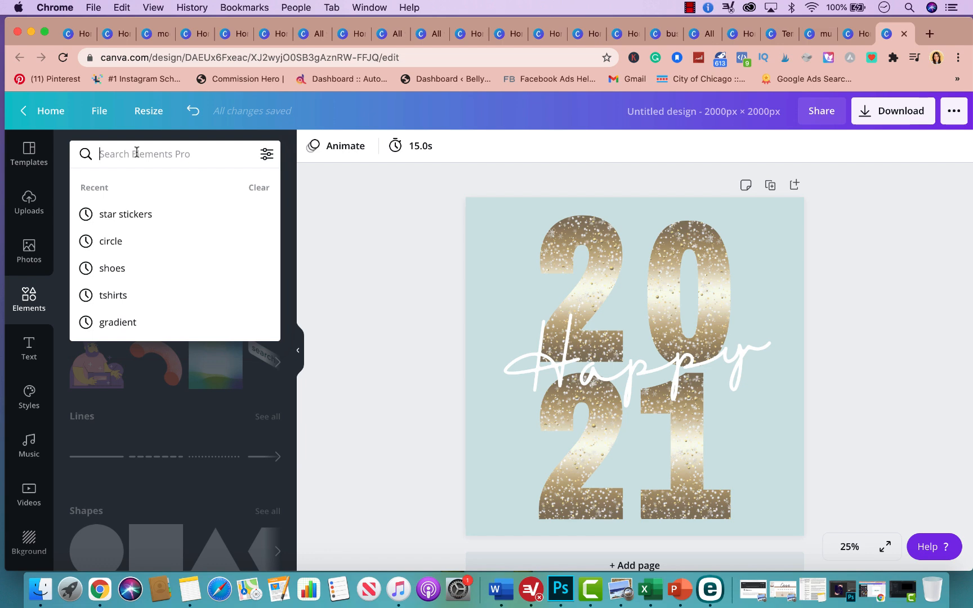
pyautogui.write('s')
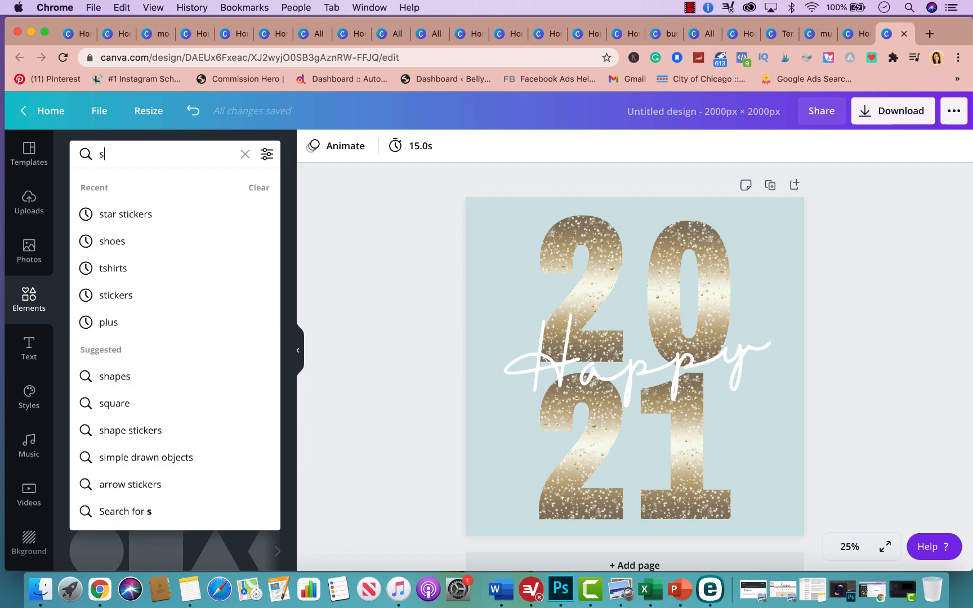
pyautogui.write('tar stickers')
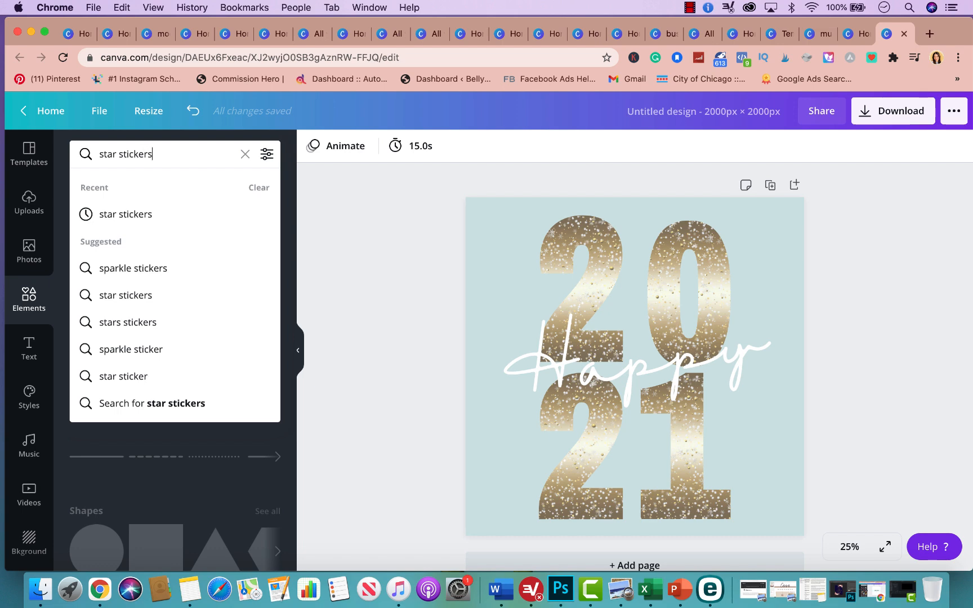
pyautogui.press('Return')
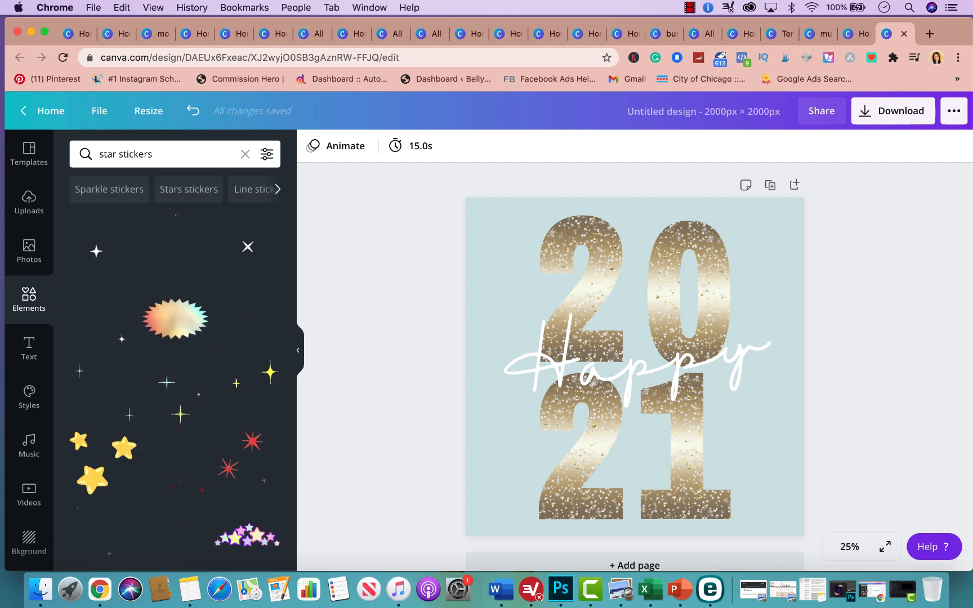
pyautogui.scroll(-3, 159, 325)
pyautogui.scroll(-6, 158, 324)
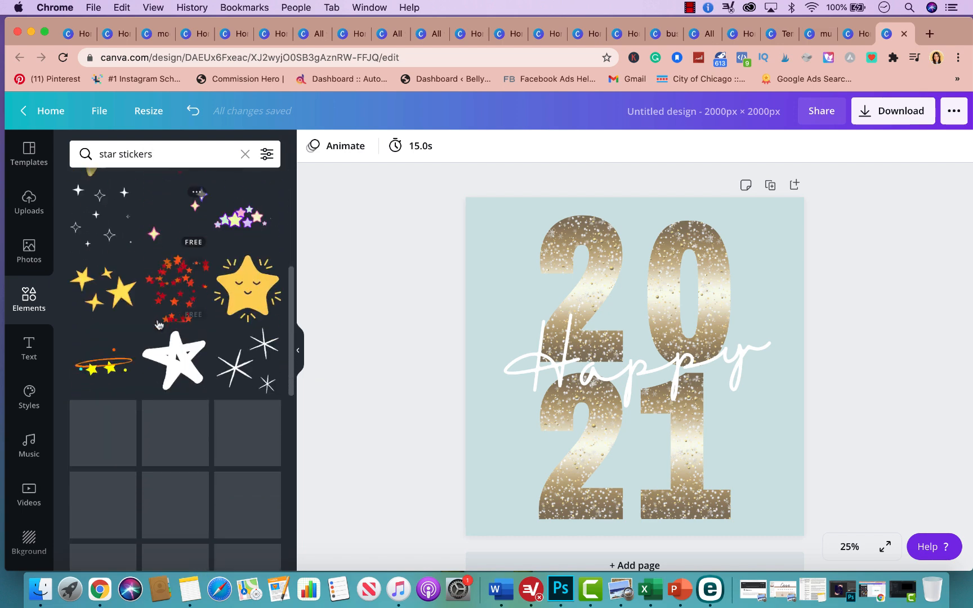
pyautogui.scroll(-5, 158, 324)
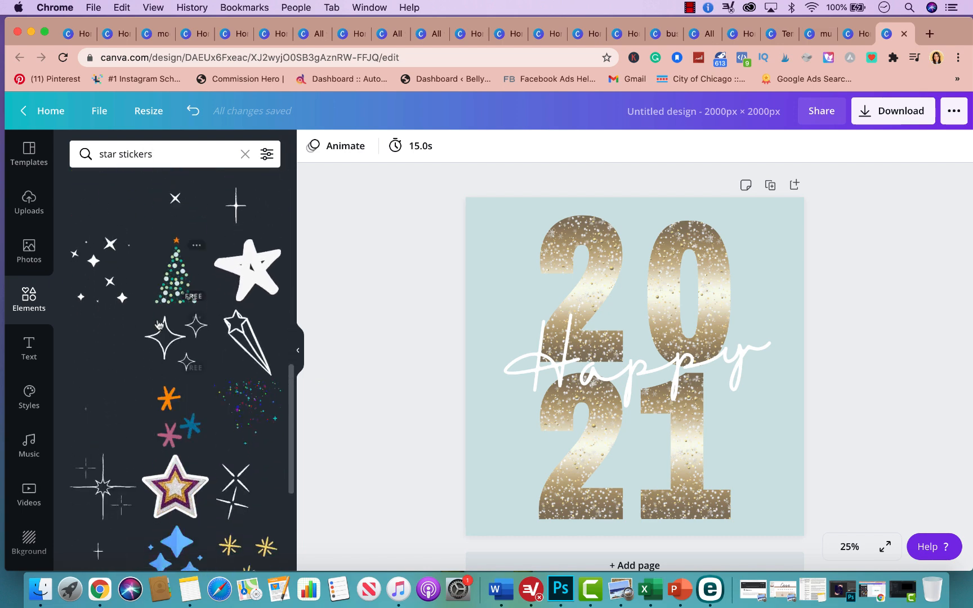
pyautogui.scroll(8, 157, 319)
pyautogui.scroll(2, 157, 319)
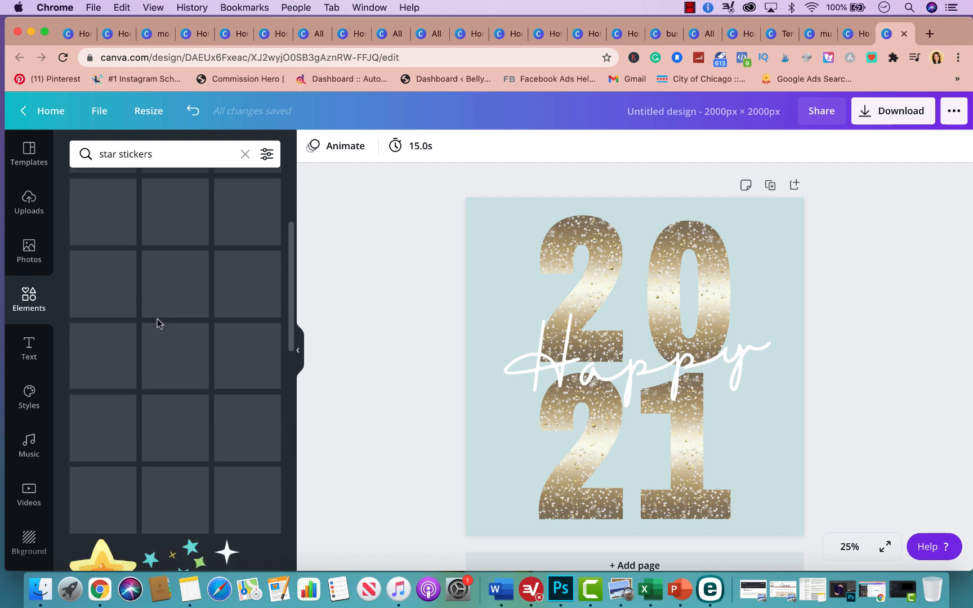
# Add the white twinkling stars sticker to the Happy 2021 design and enlarge it to cover the whole page.
pyautogui.click(113, 218)
pyautogui.moveTo(632, 293); pyautogui.dragTo(593, 254)
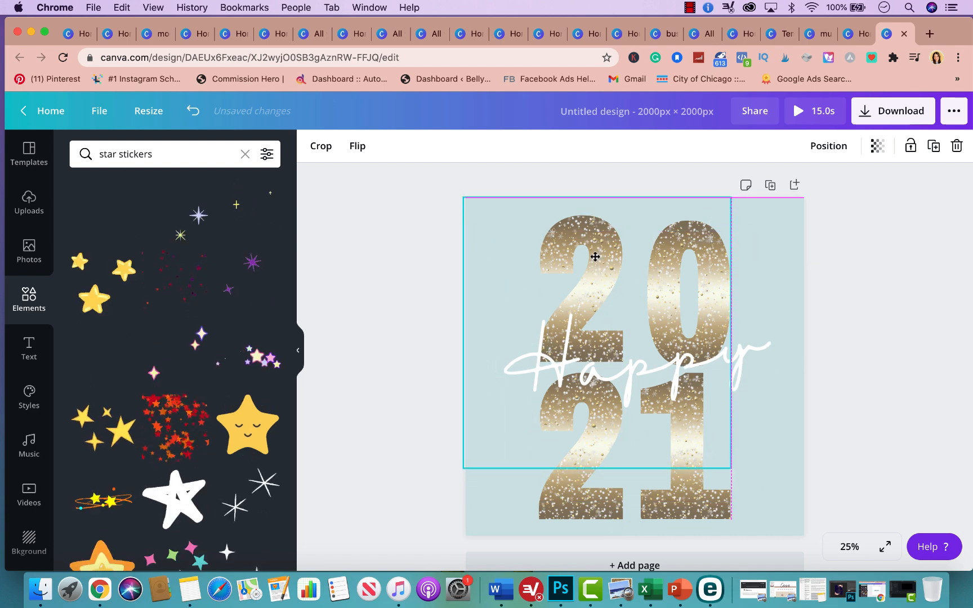
pyautogui.moveTo(728, 461); pyautogui.dragTo(798, 535)
pyautogui.click(892, 485)
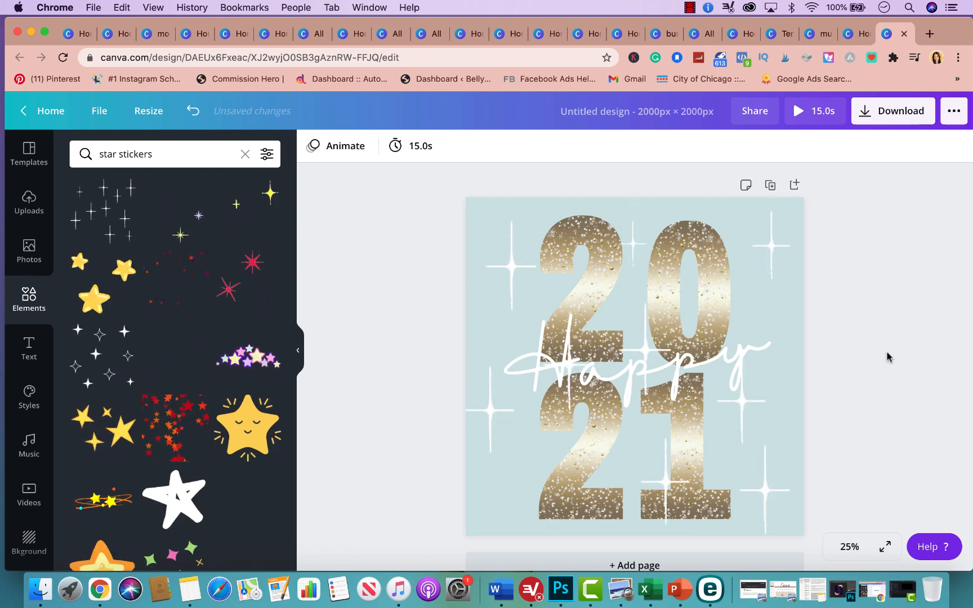
# Set the Happy 2021 page's timing to 29.5 seconds and open the download options.
pyautogui.click(410, 146)
pyautogui.moveTo(495, 187); pyautogui.dragTo(534, 188)
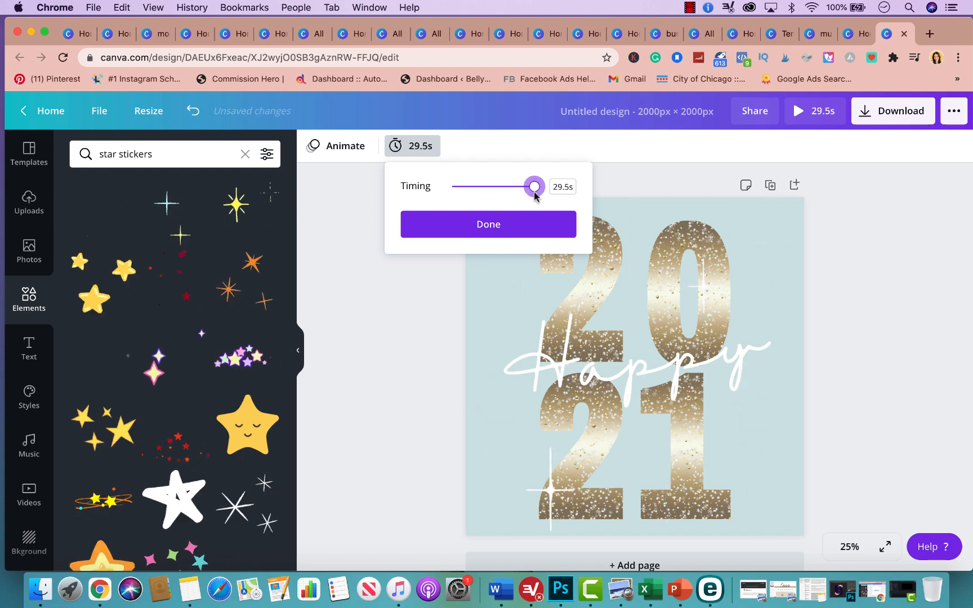
pyautogui.click(497, 340)
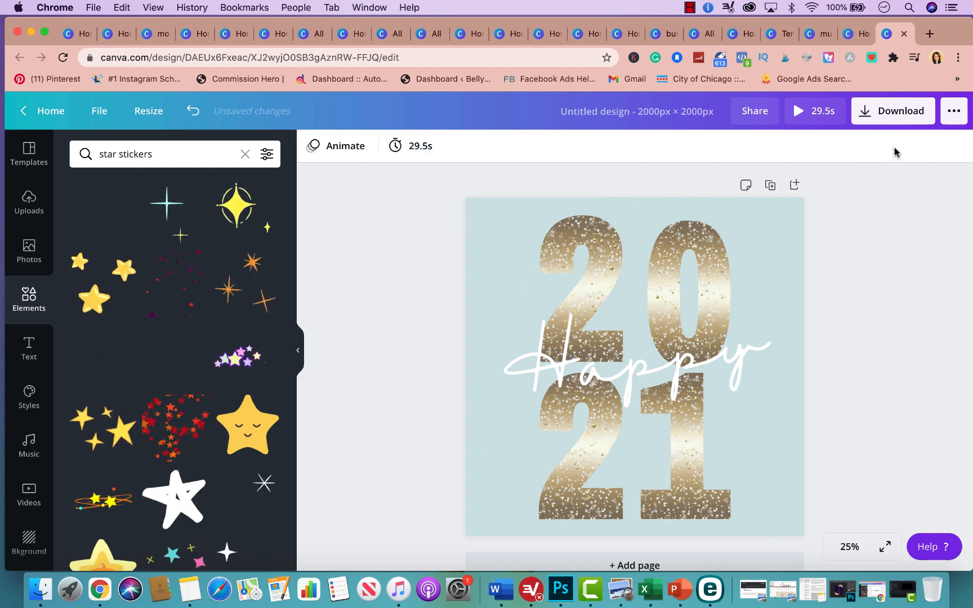
pyautogui.click(903, 118)
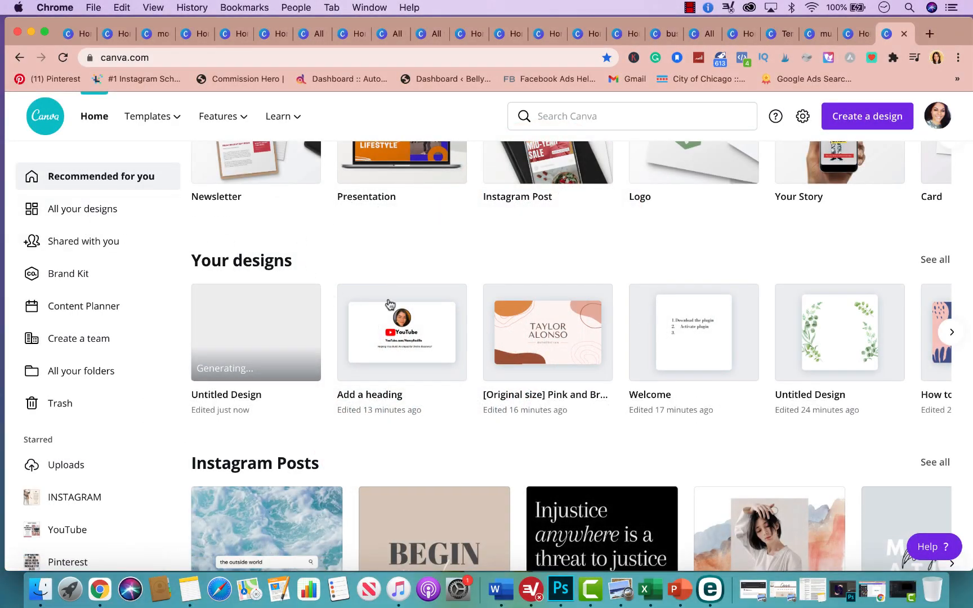
# Open the "Add a heading" YouTube design from the recent designs.
pyautogui.click(409, 346)
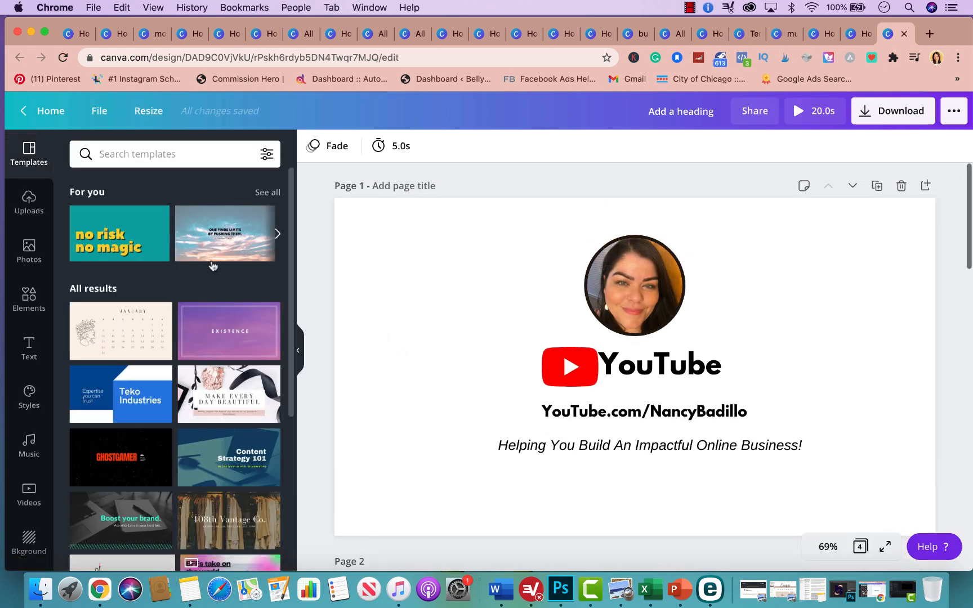
# Move the pink and teal marble image 21.png from the uploaded images to the trash.
pyautogui.click(31, 204)
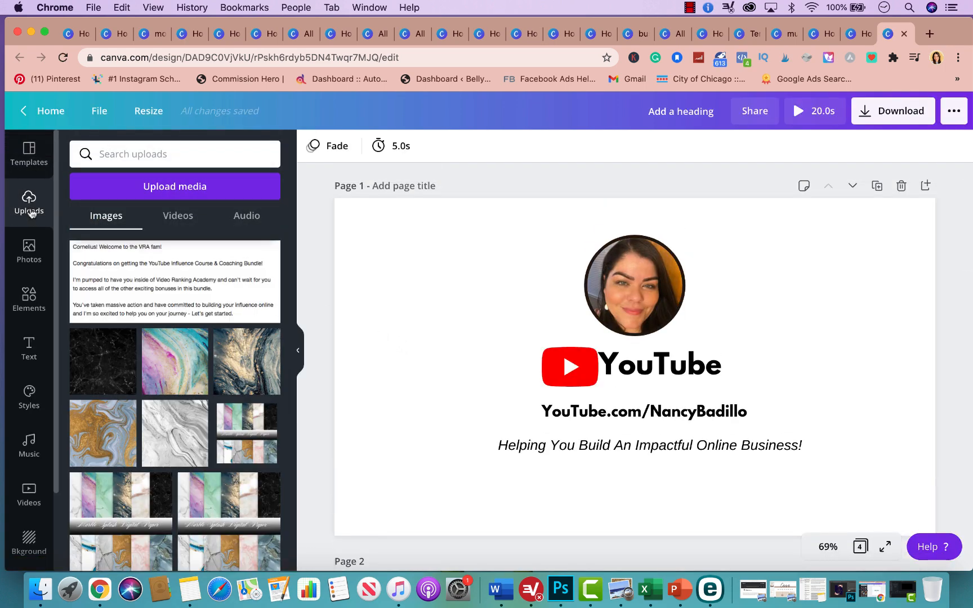
pyautogui.scroll(-3, 157, 281)
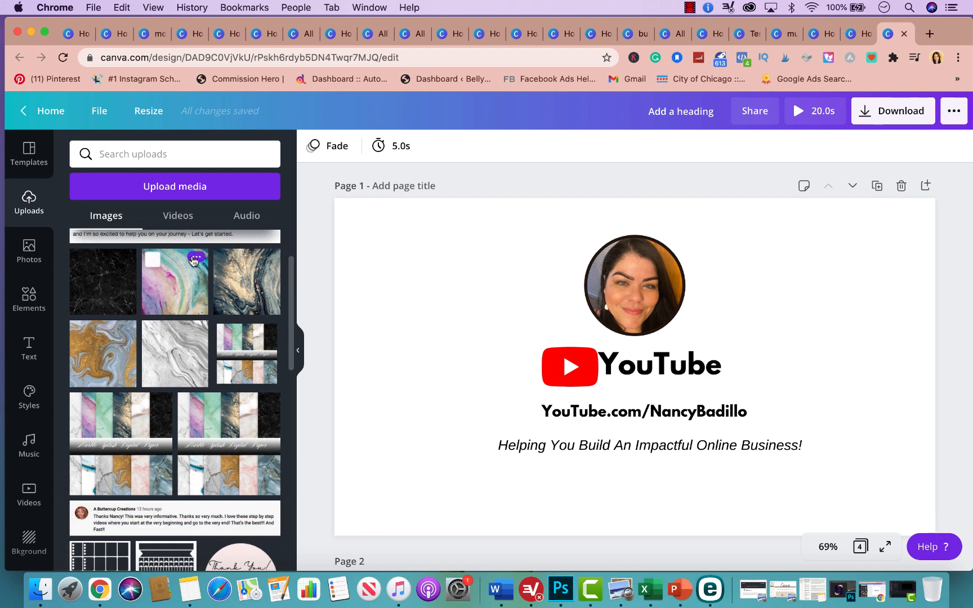
pyautogui.click(195, 257)
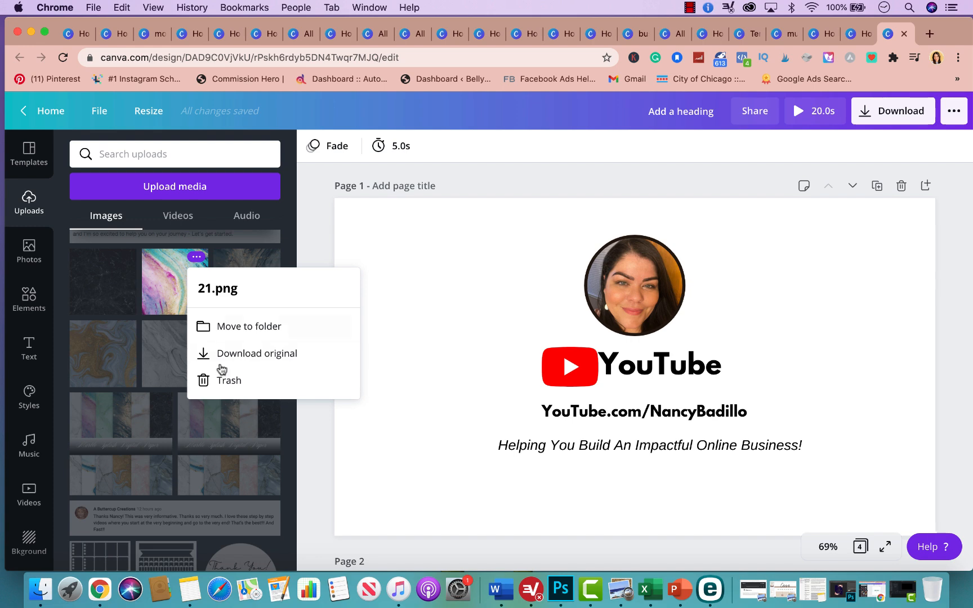
pyautogui.click(223, 381)
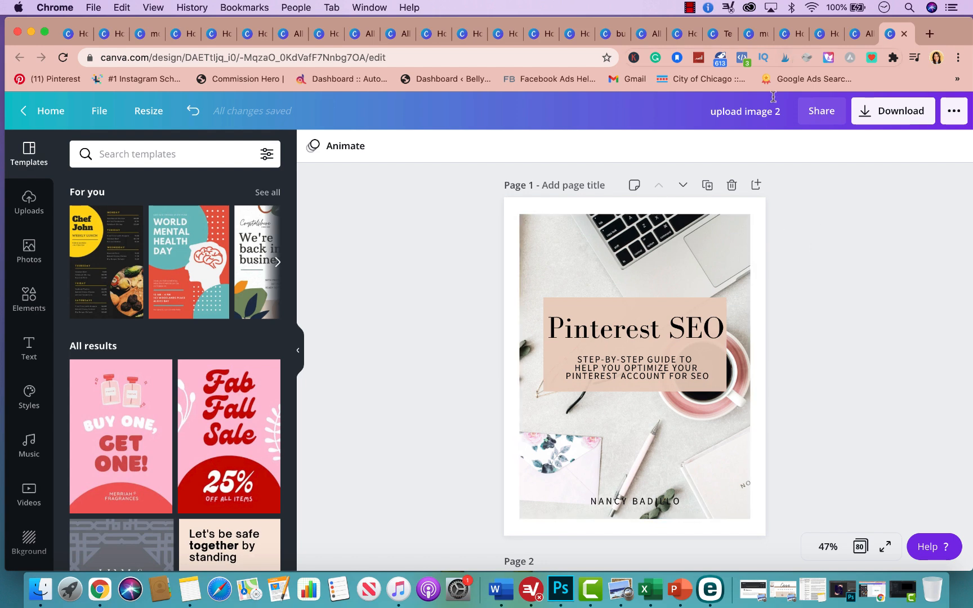
# Rename the "upload image 2" design as "Pinterest SEO Guide".
pyautogui.tripleClick(758, 112)
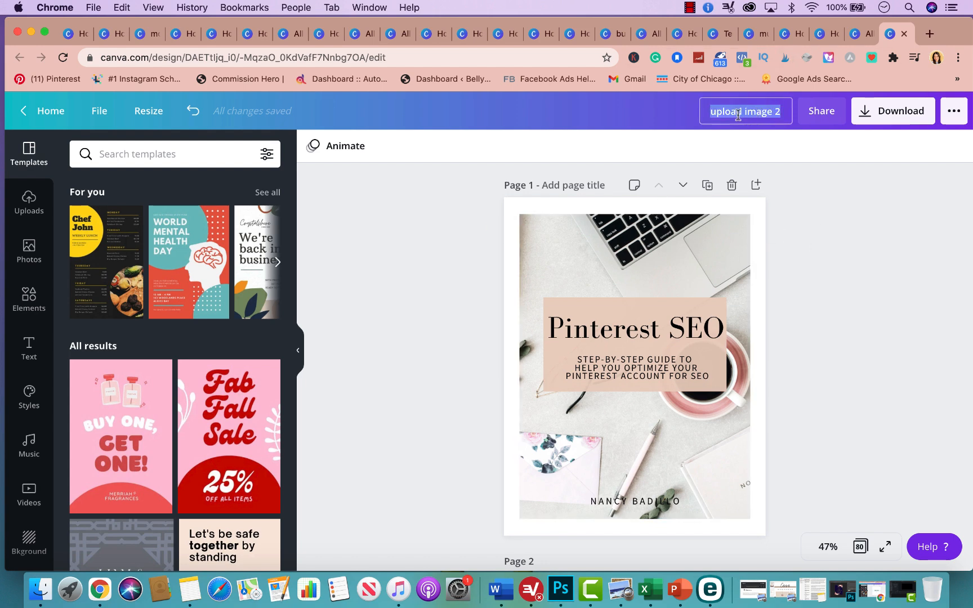
pyautogui.write('Pinterest Seo')
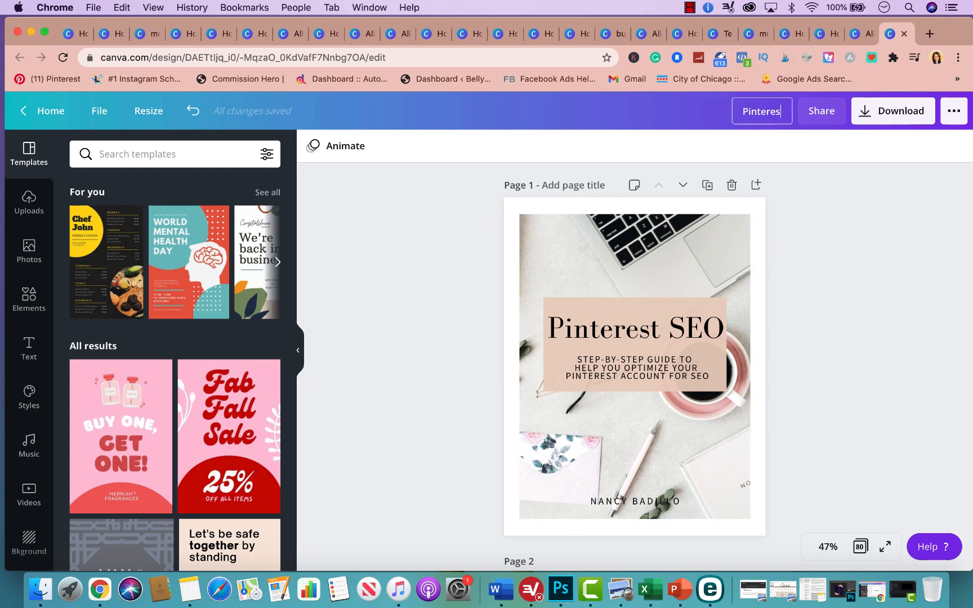
pyautogui.press('BackSpace')
pyautogui.press('BackSpace')
pyautogui.write('EO Gd')
pyautogui.press('BackSpace')
pyautogui.write('uide')
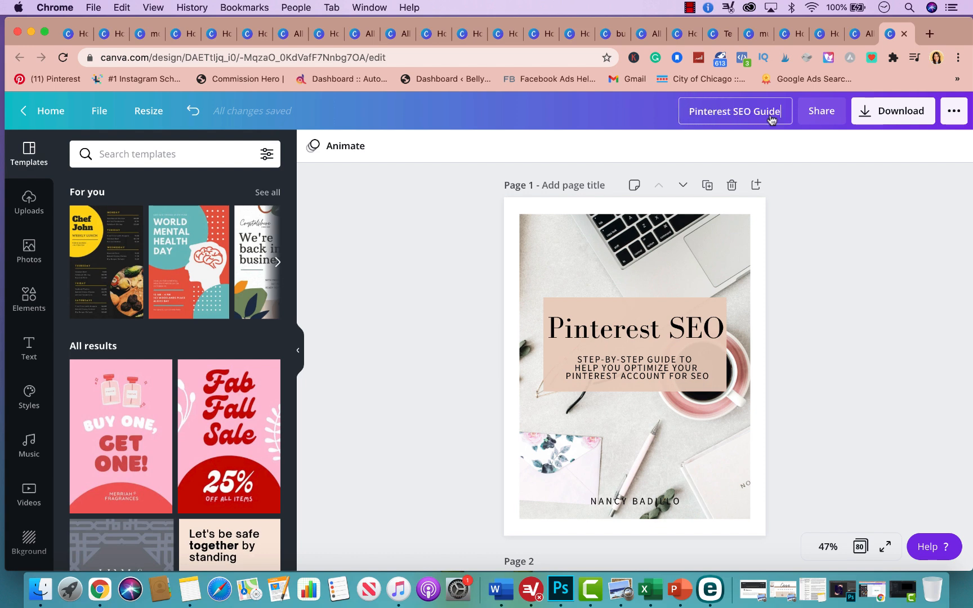
# Download only pages 1 and 2 of the Pinterest SEO Guide design as PDF Print.
pyautogui.click(908, 119)
pyautogui.click(884, 206)
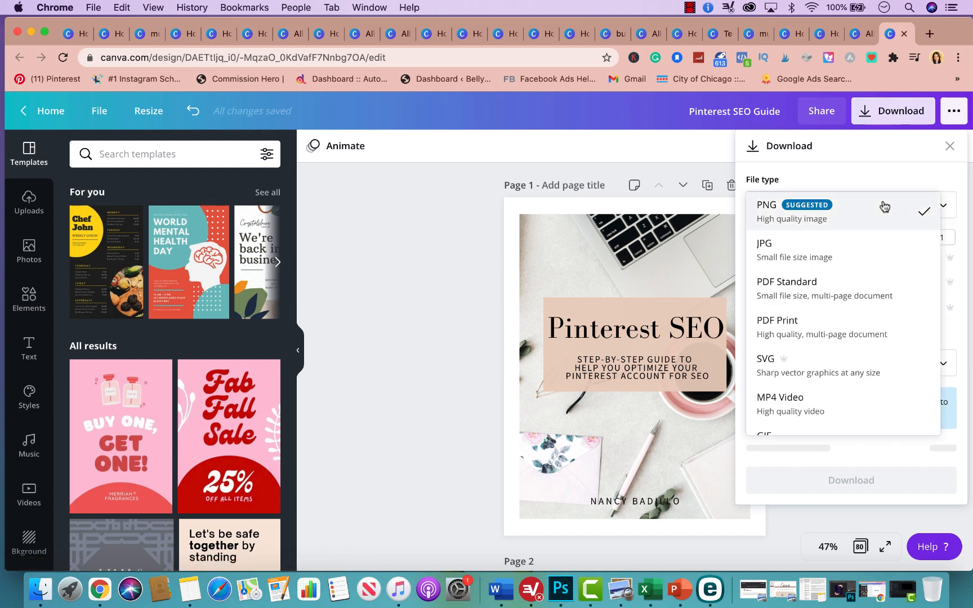
pyautogui.scroll(-1, 839, 338)
pyautogui.click(832, 304)
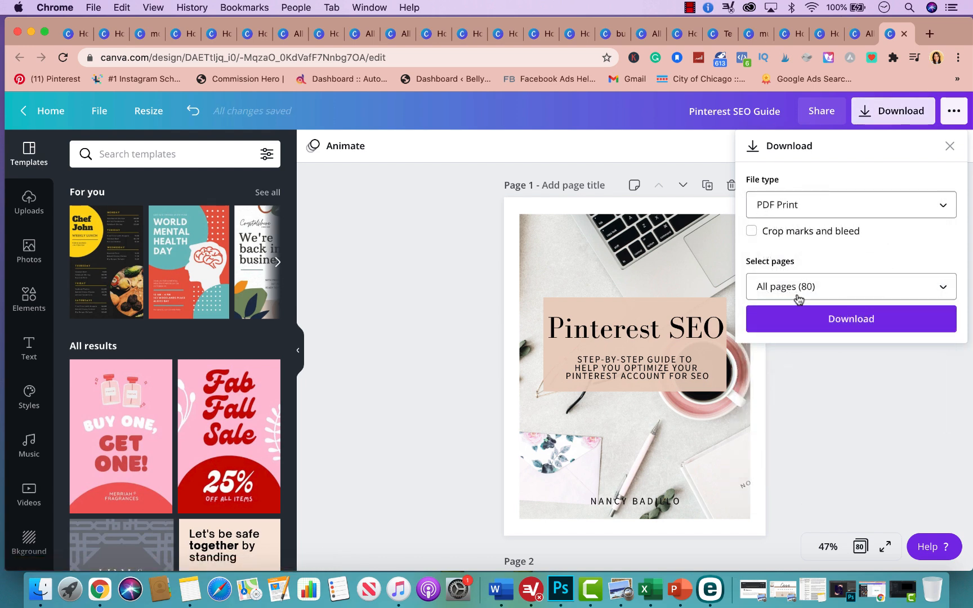
pyautogui.click(843, 292)
pyautogui.click(939, 362)
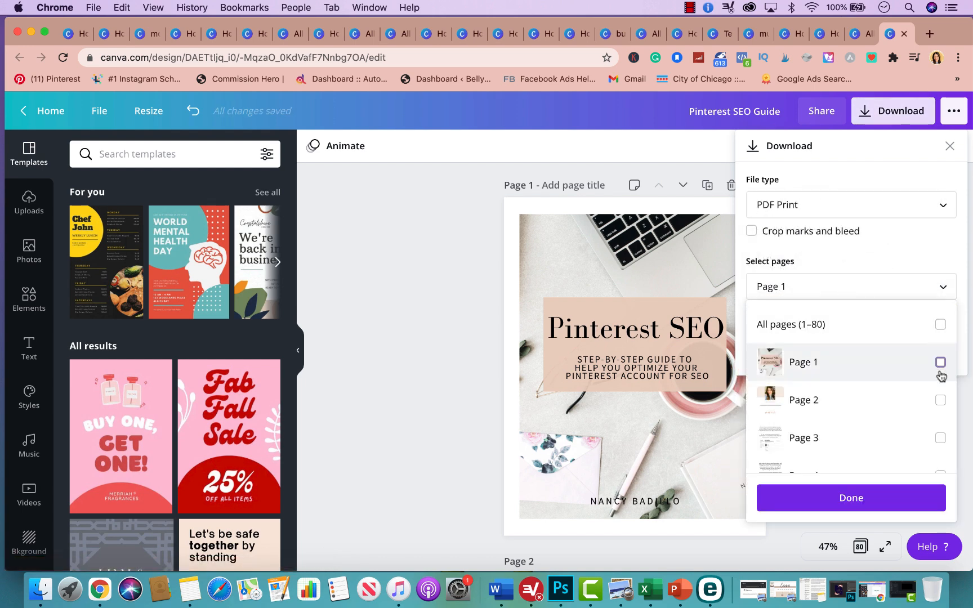
pyautogui.click(939, 401)
pyautogui.click(921, 496)
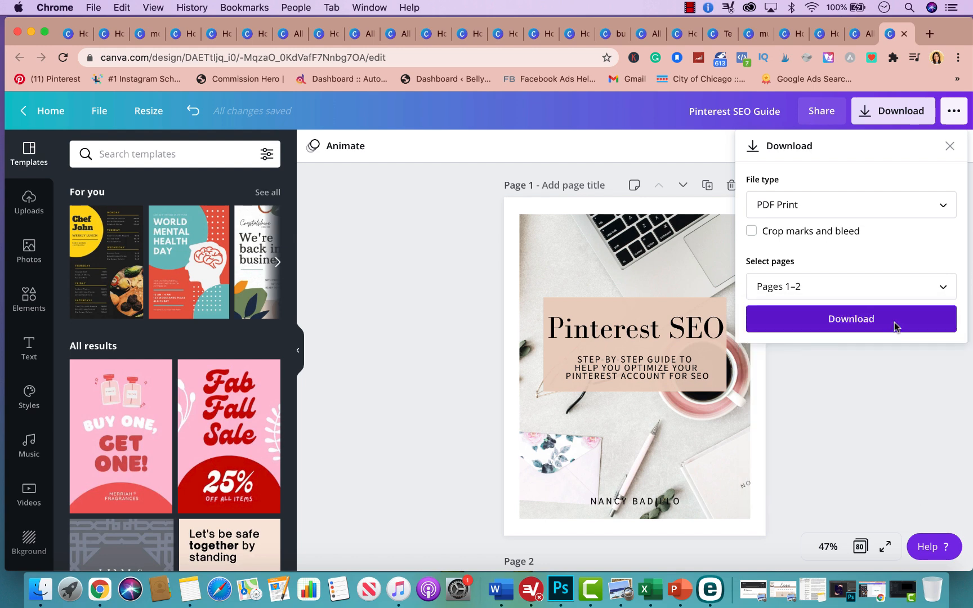
pyautogui.click(894, 324)
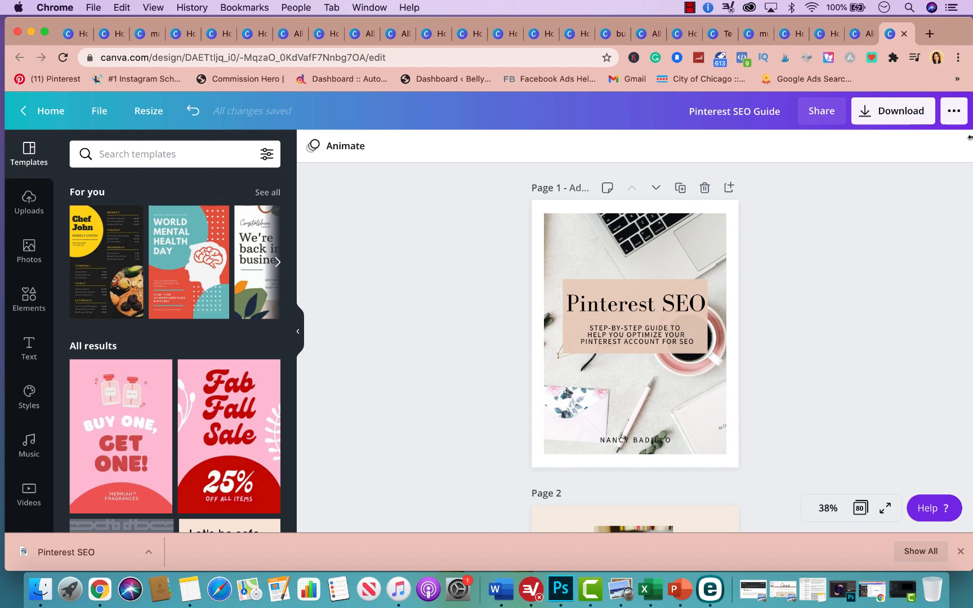
# Reopen the Pinterest SEO Guide's download options and review the available file types.
pyautogui.click(905, 115)
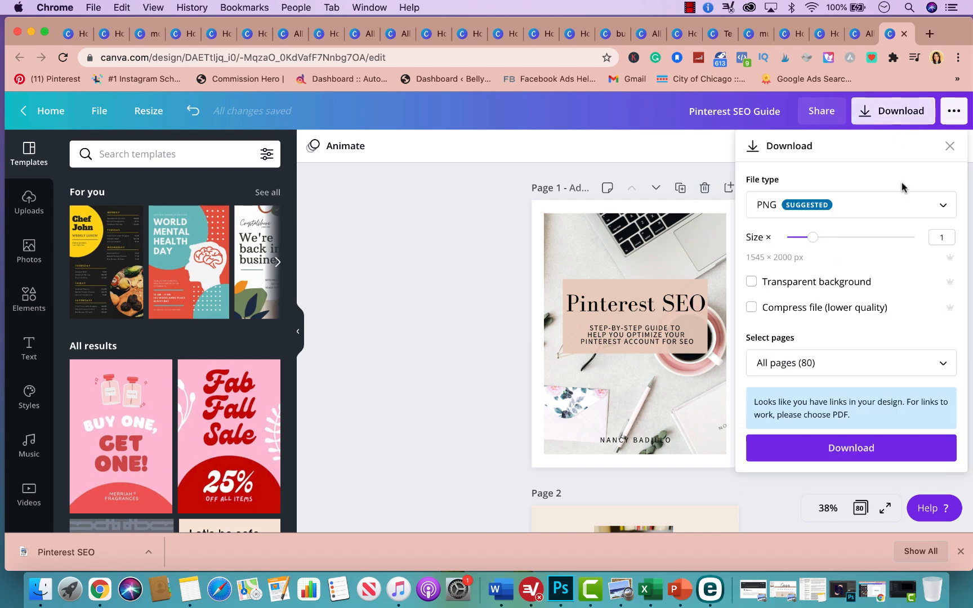
pyautogui.click(884, 204)
pyautogui.scroll(-1, 778, 320)
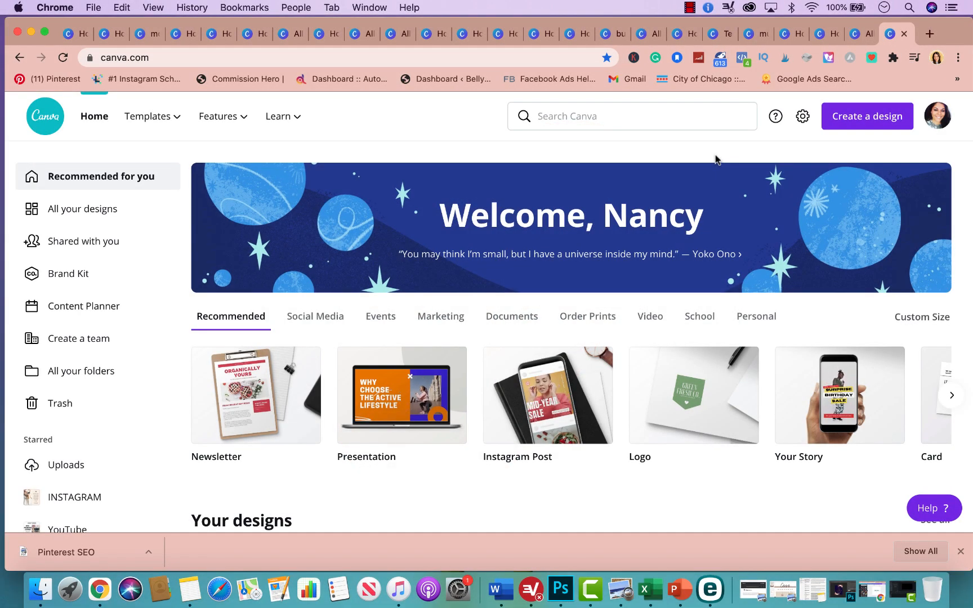
# Open the account's friend referral page from the home page to view the referral link.
pyautogui.click(937, 117)
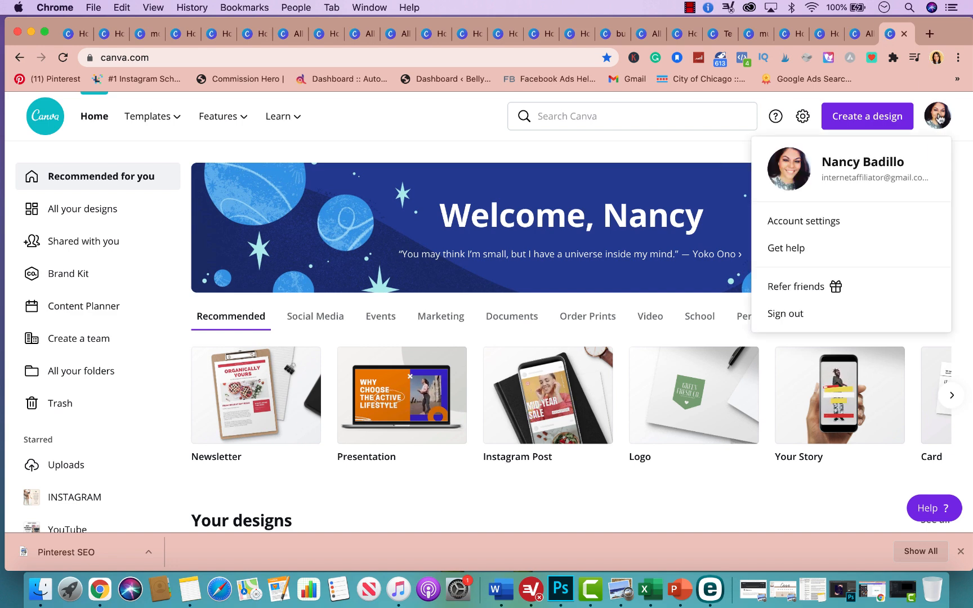
pyautogui.click(829, 287)
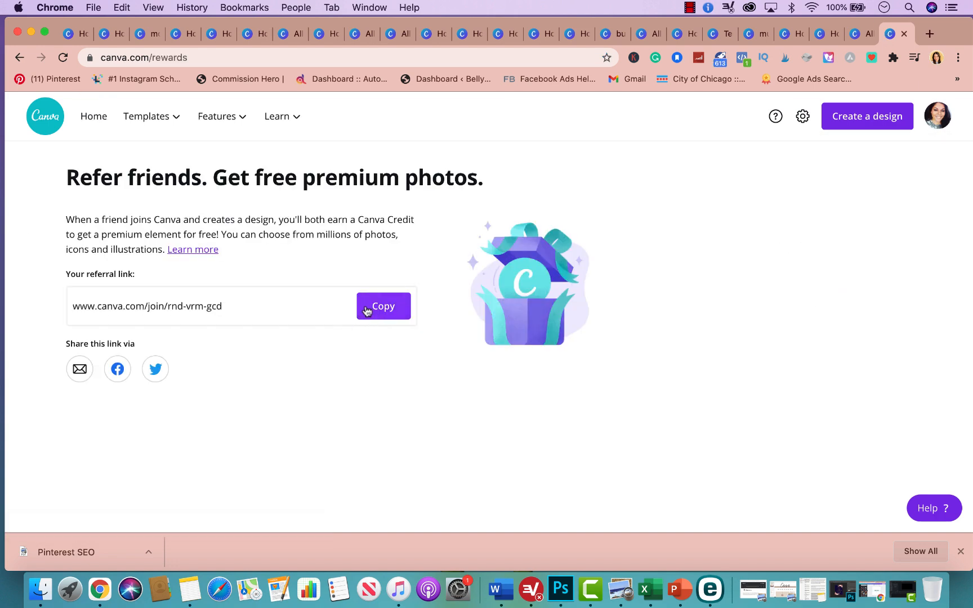
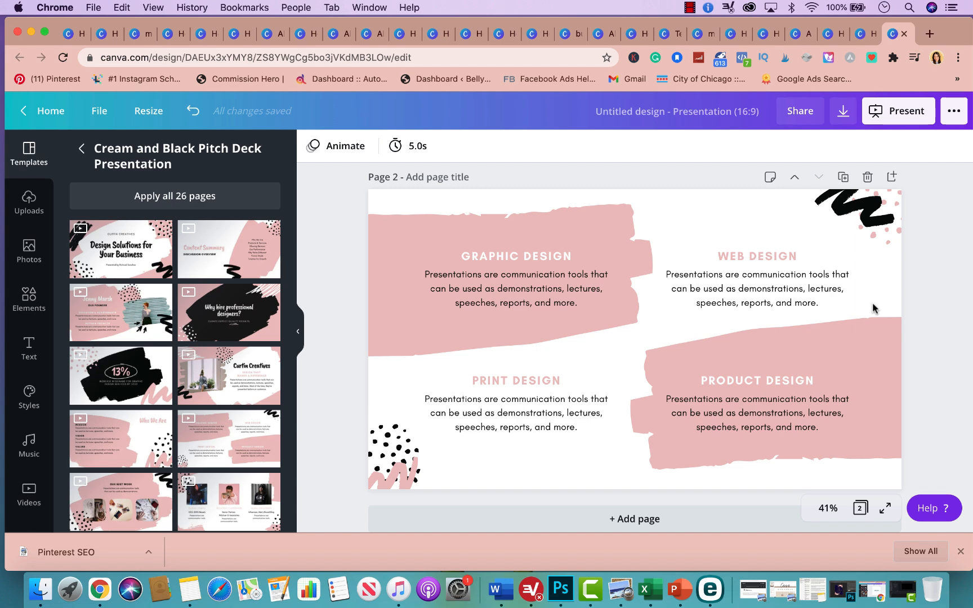
# Lock the "Web Design" text group on page 2 of the presentation.
pyautogui.click(788, 276)
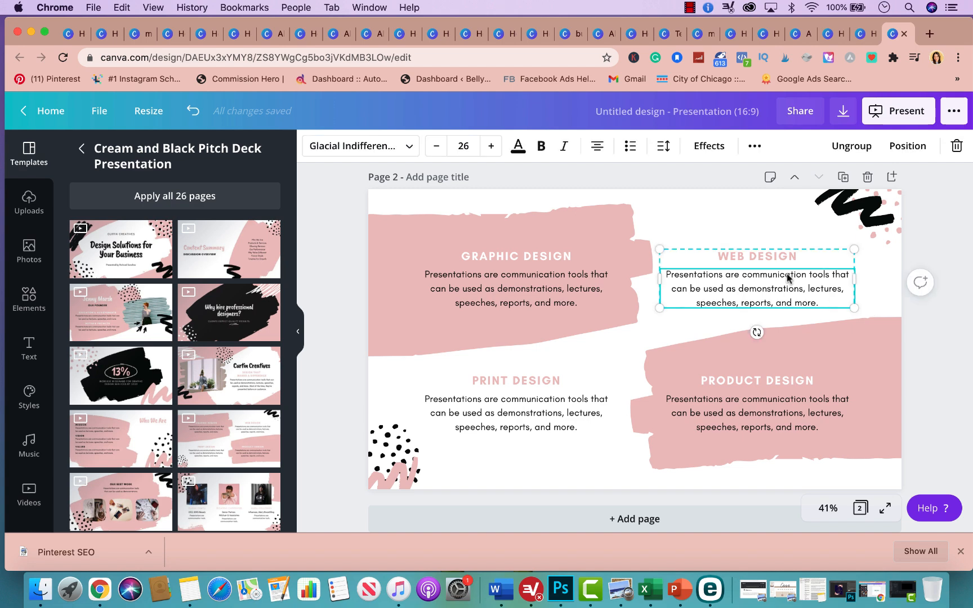
pyautogui.click(754, 147)
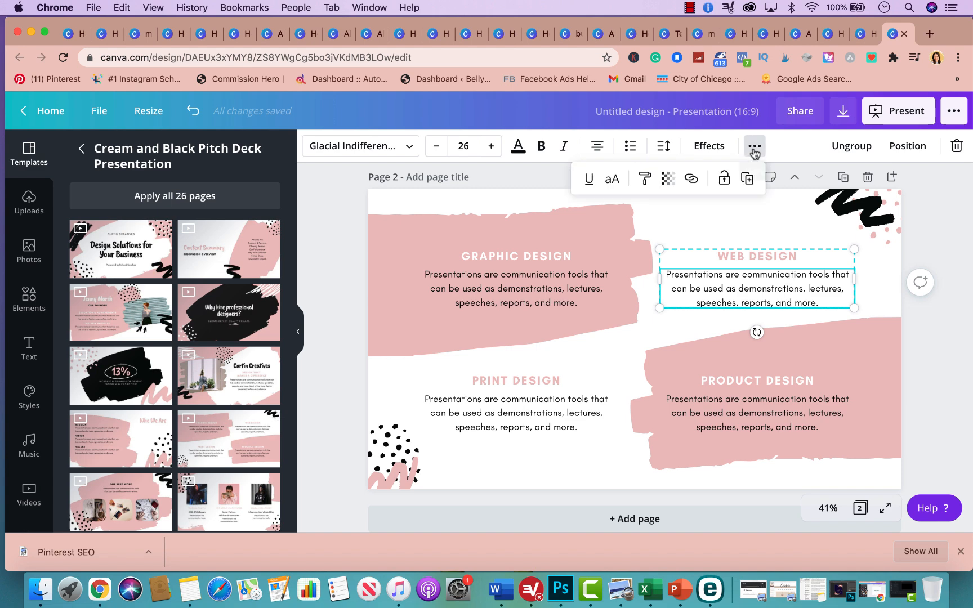
pyautogui.click(726, 180)
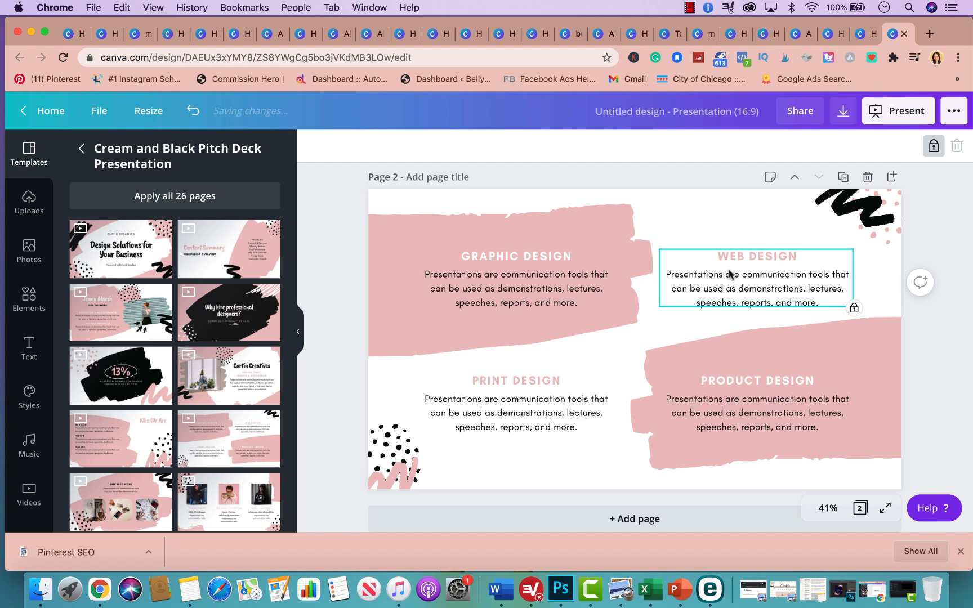
# Check the selection of the other text groups on page 2, then unlock the "Web Design" text group.
pyautogui.click(536, 288)
pyautogui.click(508, 403)
pyautogui.click(729, 413)
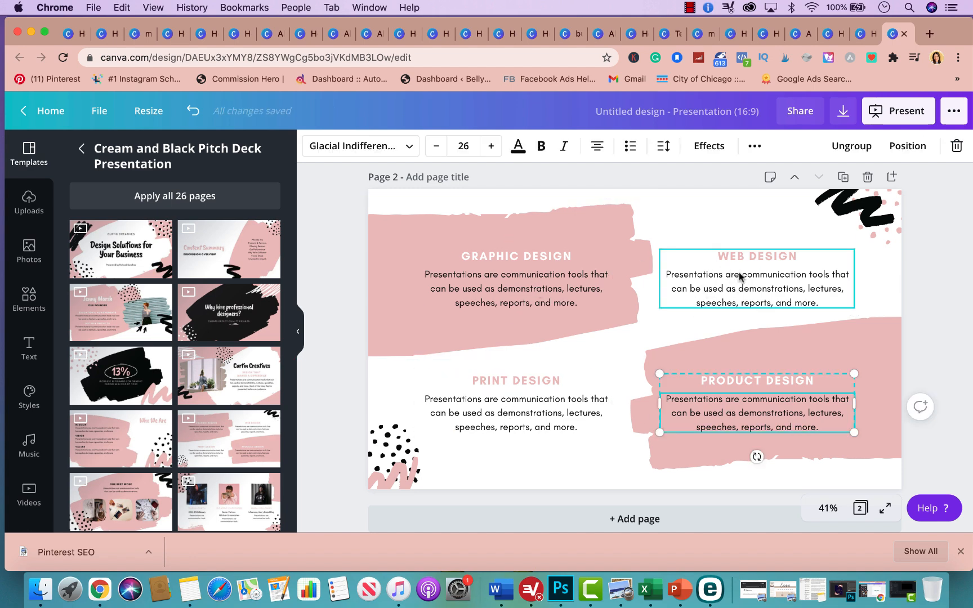
pyautogui.click(740, 277)
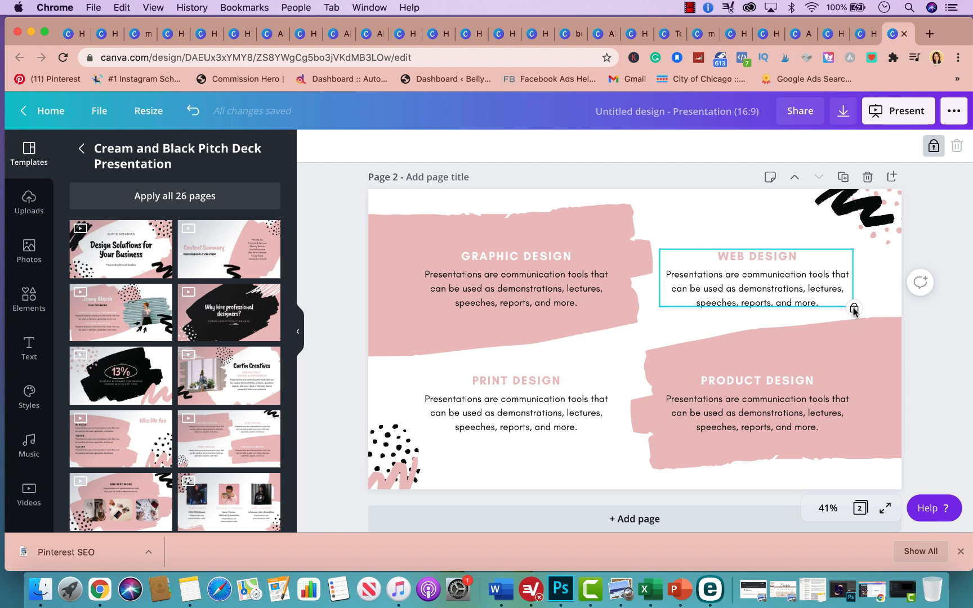
pyautogui.click(933, 146)
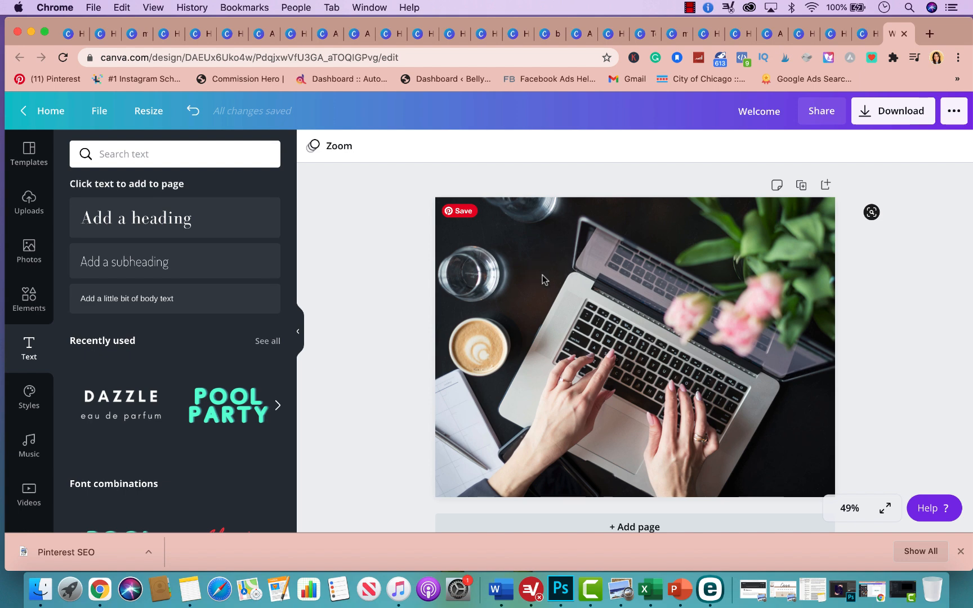
# Add a square shape to the Welcome design, stretch it to the full page width and reduce it to a vertically centred band.
pyautogui.click(32, 298)
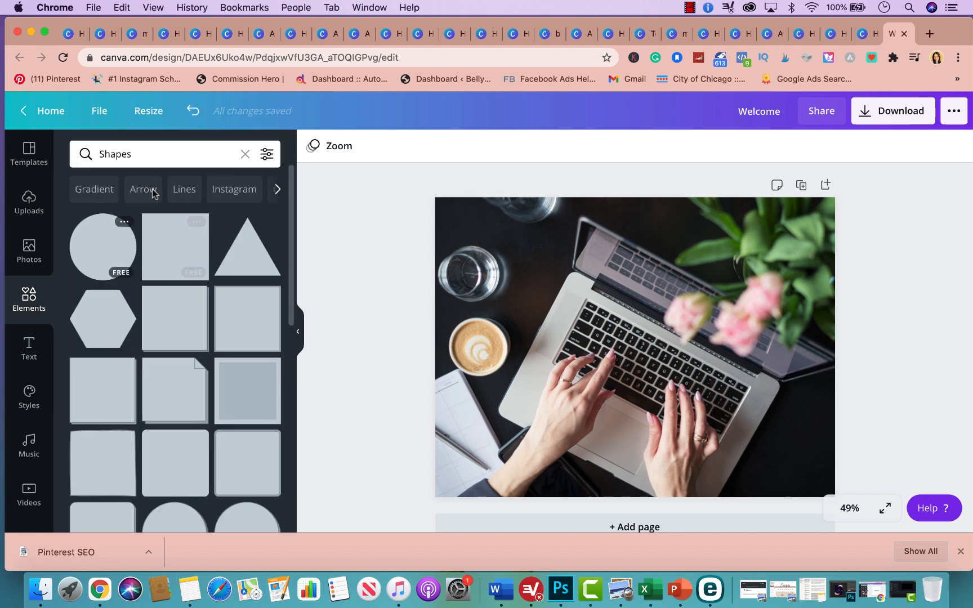
pyautogui.click(245, 155)
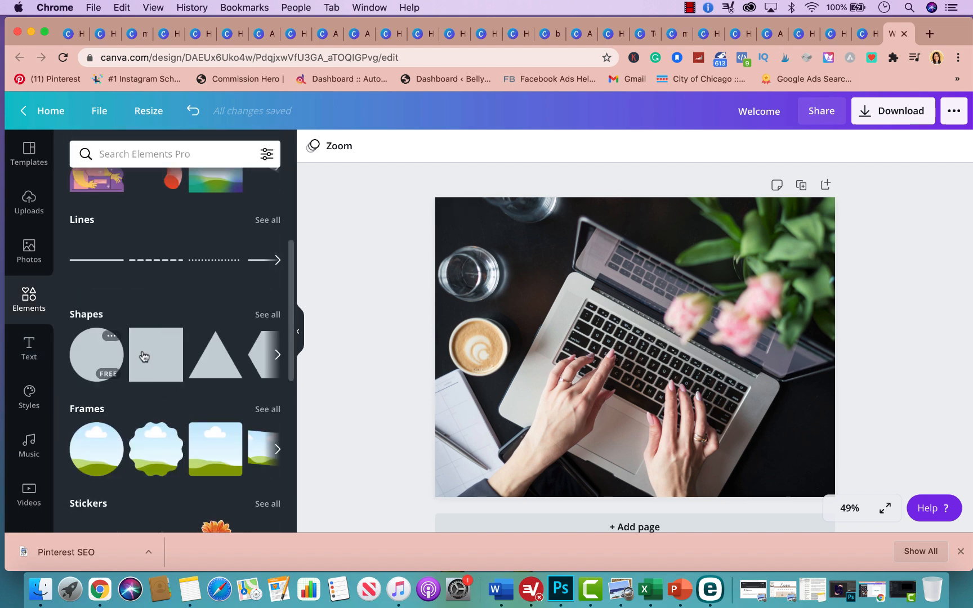
pyautogui.click(164, 372)
pyautogui.moveTo(553, 346); pyautogui.dragTo(435, 344)
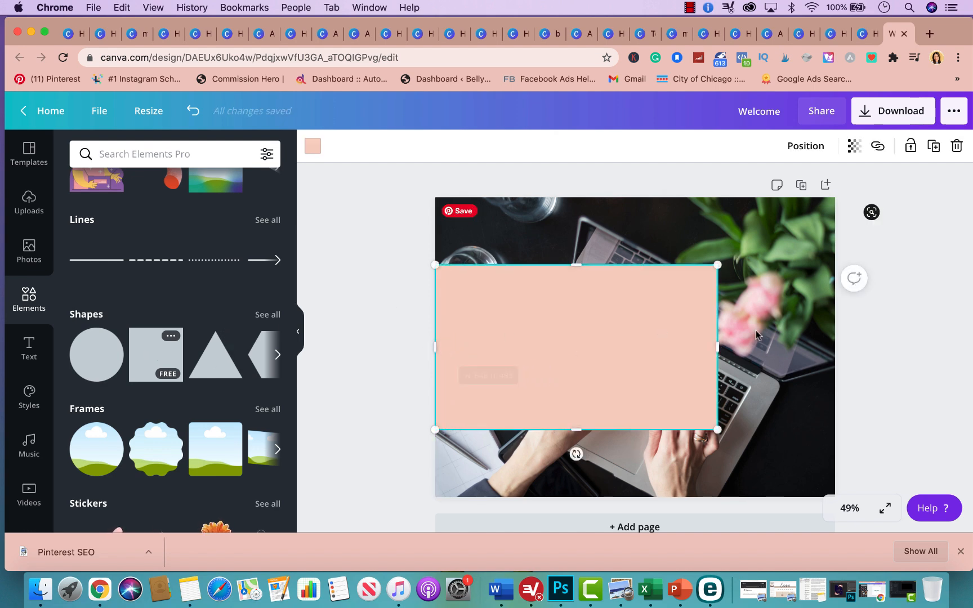
pyautogui.moveTo(778, 349); pyautogui.dragTo(836, 348)
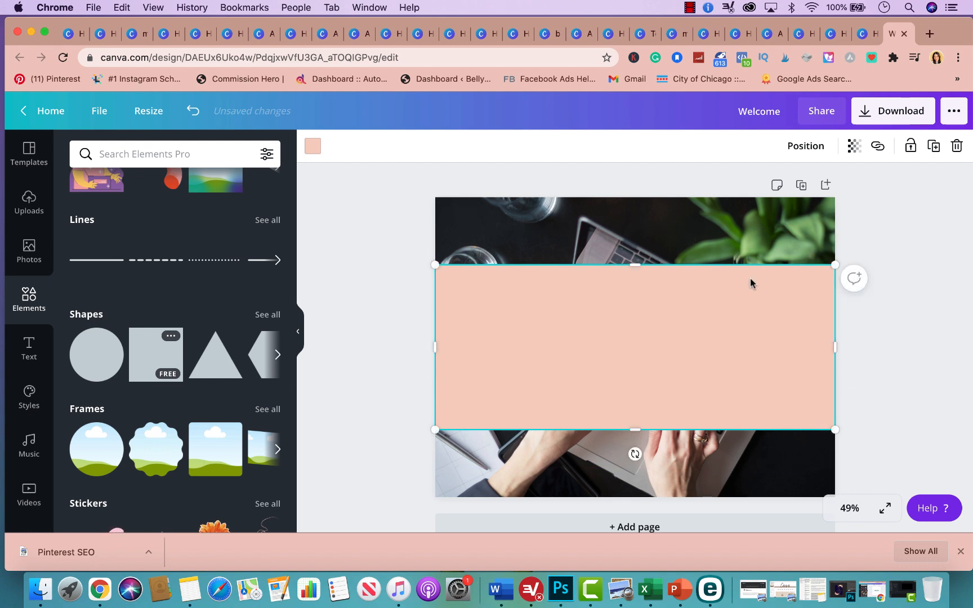
pyautogui.moveTo(636, 265); pyautogui.dragTo(645, 322)
pyautogui.moveTo(703, 372); pyautogui.dragTo(699, 344)
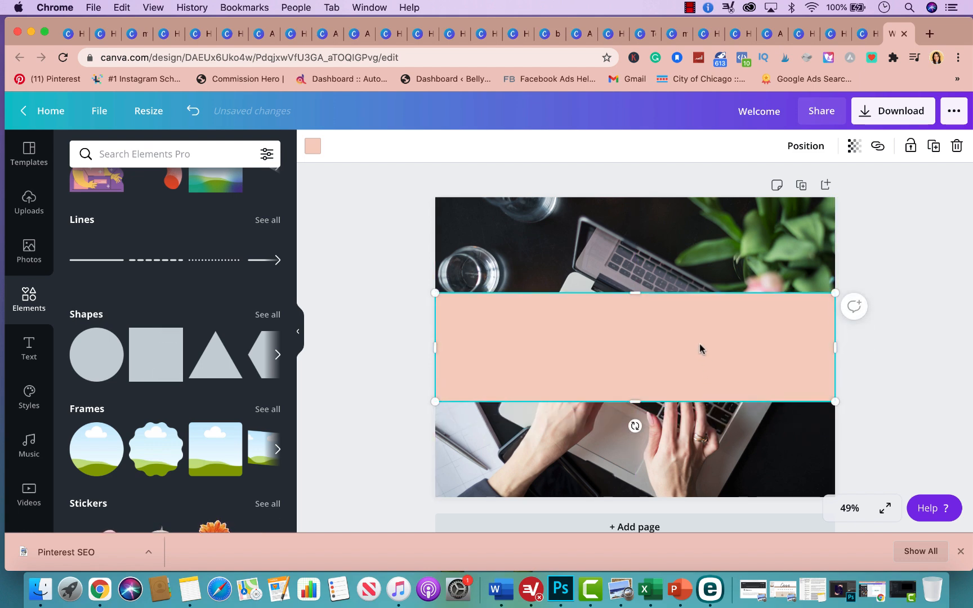
# Add a text box, scale it to font size 17.3 and centre it on the peach band.
pyautogui.press('t')
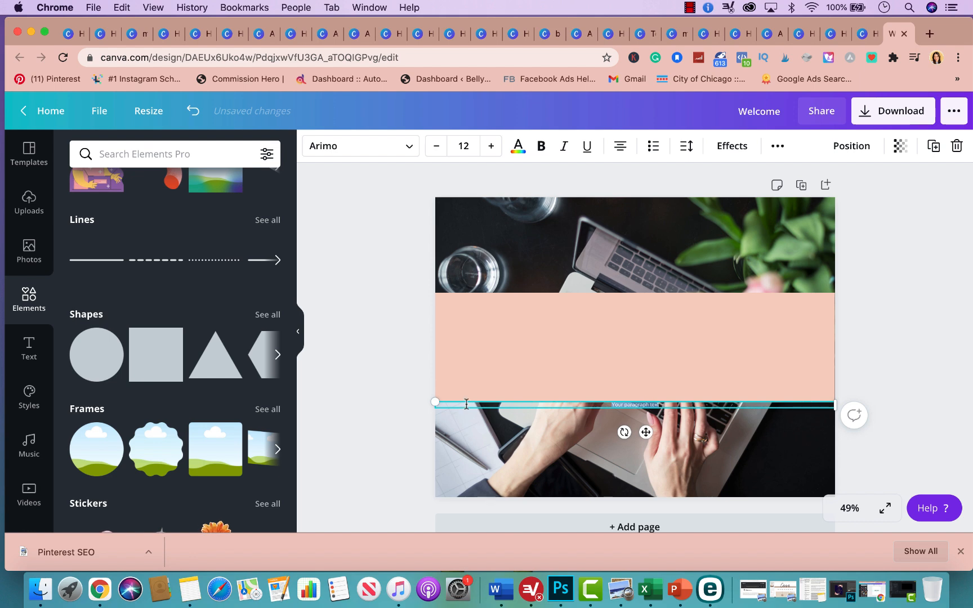
pyautogui.moveTo(433, 402); pyautogui.dragTo(280, 290)
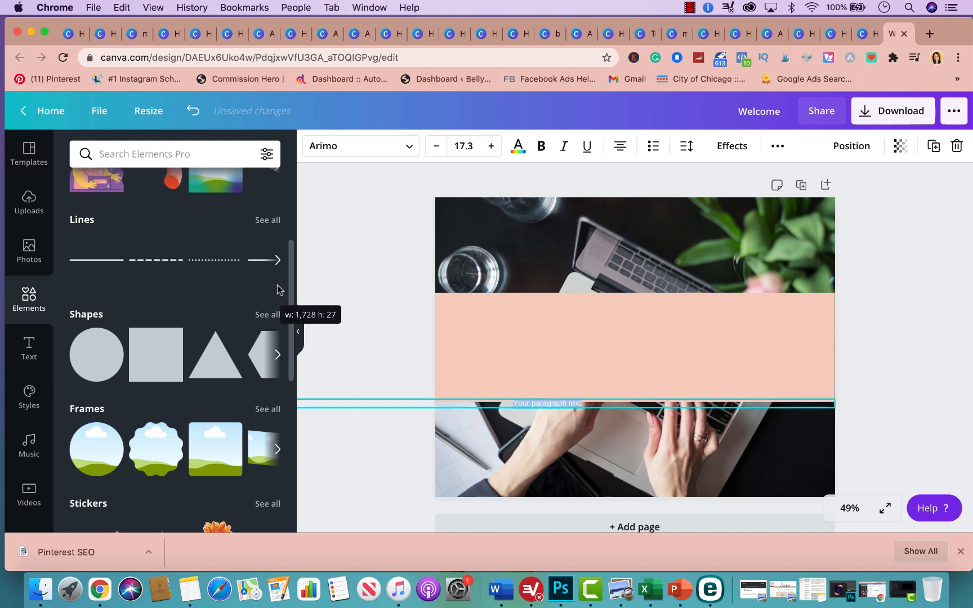
pyautogui.click(534, 400)
pyautogui.moveTo(534, 399); pyautogui.dragTo(618, 346)
# Replace the placeholder text on the peach band with "Welcome To The Group".
pyautogui.tripleClick(618, 346)
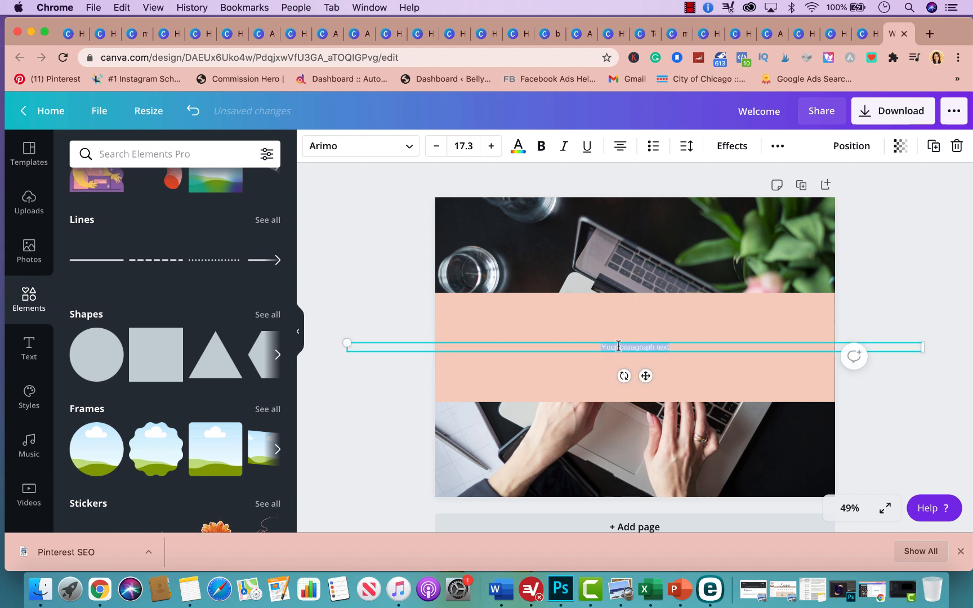
pyautogui.write('Welcome TO')
pyautogui.press('BackSpace')
pyautogui.write('o TEH')
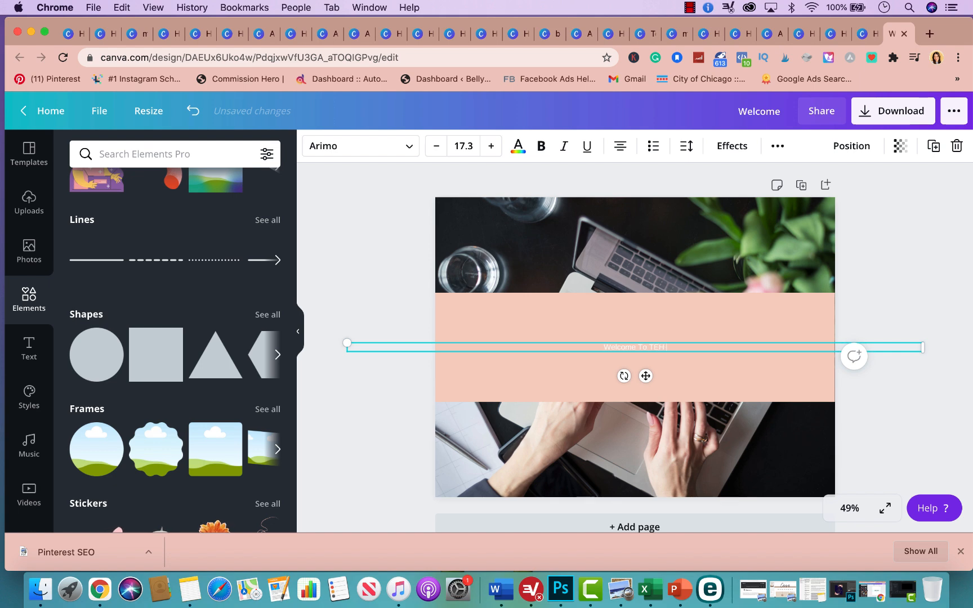
pyautogui.press('BackSpace')
pyautogui.press('BackSpace')
pyautogui.write('he GRoup')
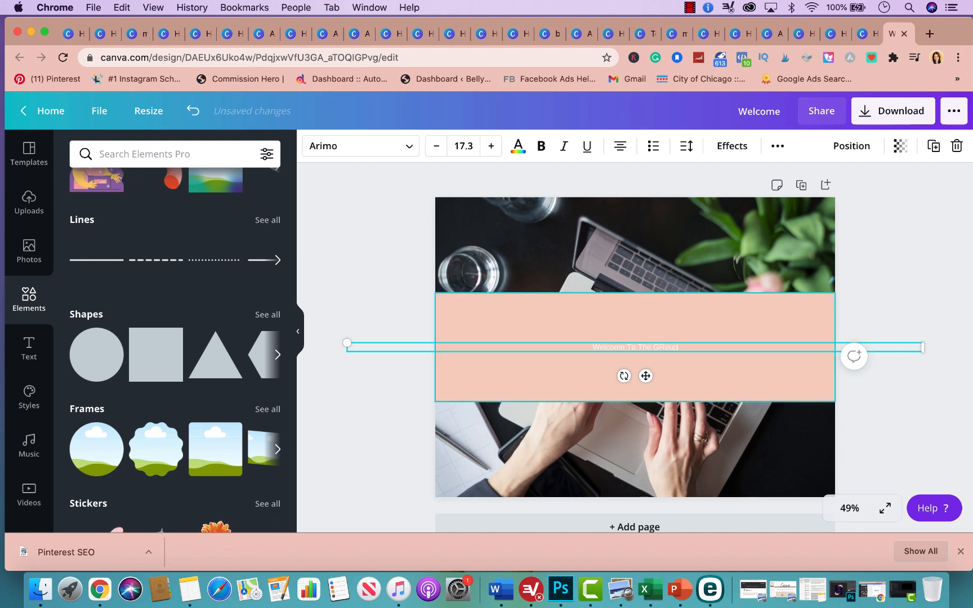
pyautogui.press('BackSpace')
pyautogui.press('BackSpace')
pyautogui.press('BackSpace')
pyautogui.write('i')
# Enlarge the "Welcome To The Group" text to font size 72 and re-centre it vertically on the peach band.
pyautogui.doubleClick(647, 344)
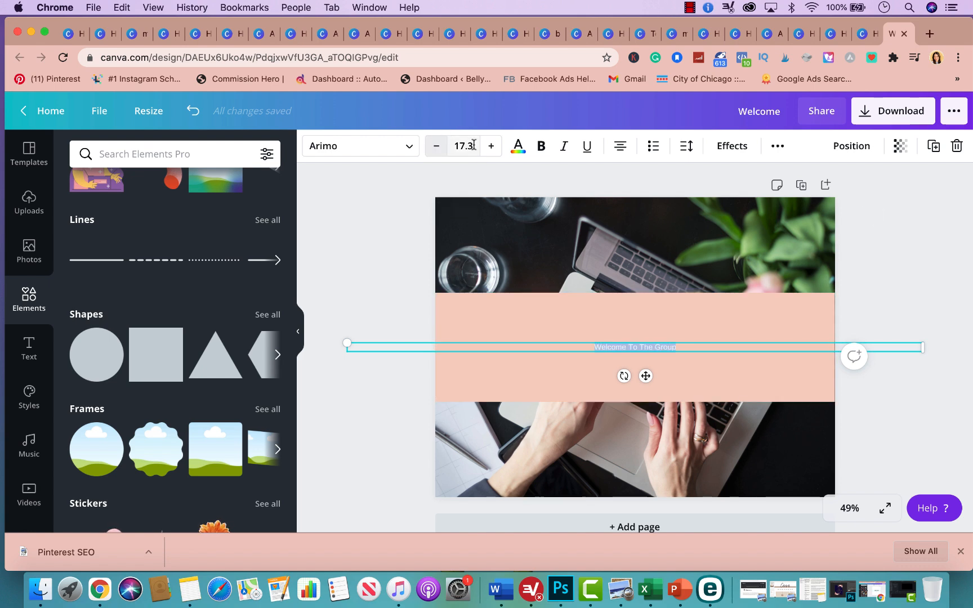
pyautogui.click(490, 146)
pyautogui.click(490, 145)
pyautogui.click(490, 146)
pyautogui.click(490, 146)
pyautogui.click(490, 146)
pyautogui.click(490, 146)
pyautogui.click(491, 146)
pyautogui.click(490, 145)
pyautogui.click(463, 147)
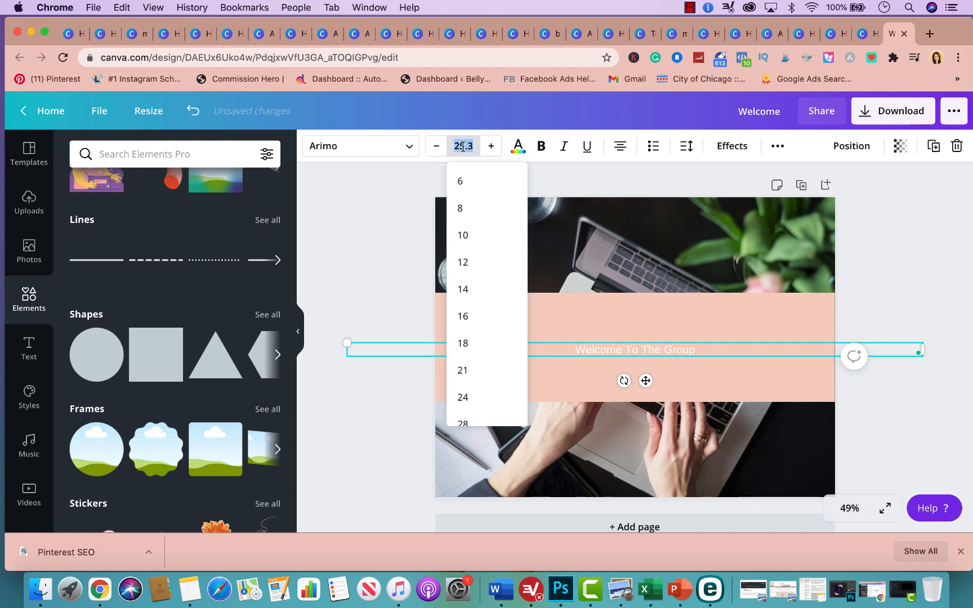
pyautogui.scroll(-5, 469, 366)
pyautogui.click(467, 317)
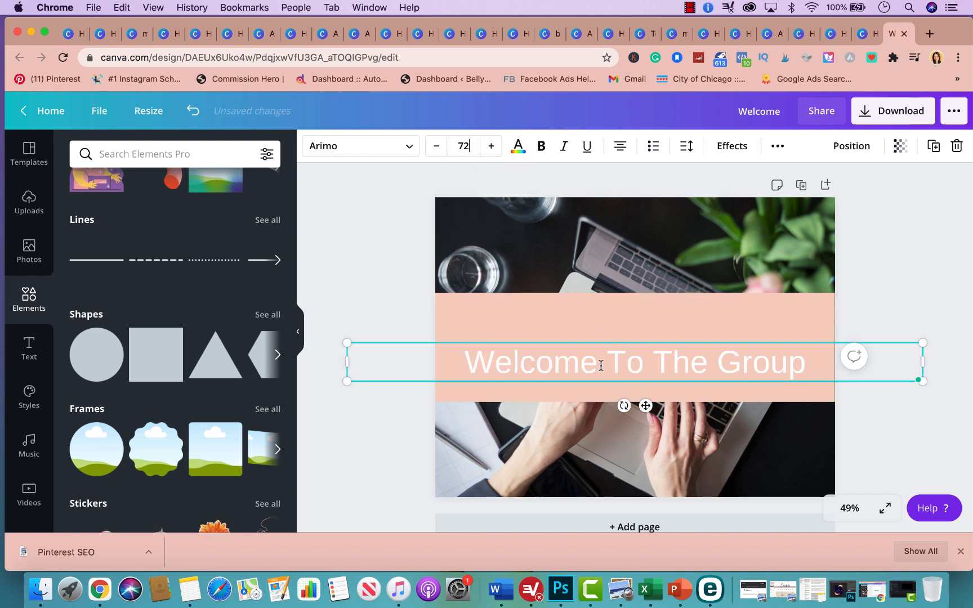
pyautogui.moveTo(725, 340)
pyautogui.mouseDown()
pyautogui.moveTo(725, 320)
pyautogui.moveTo(725, 328)
pyautogui.mouseUp()
# Recolour the "Welcome To The Group" text with the very dark brown from the CL brand palette.
pyautogui.click(517, 148)
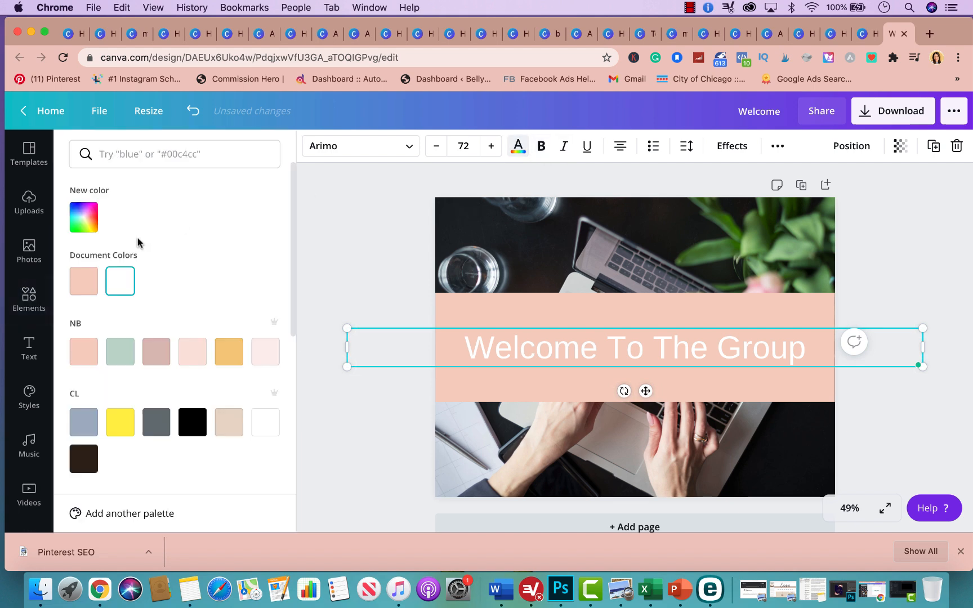
pyautogui.click(87, 447)
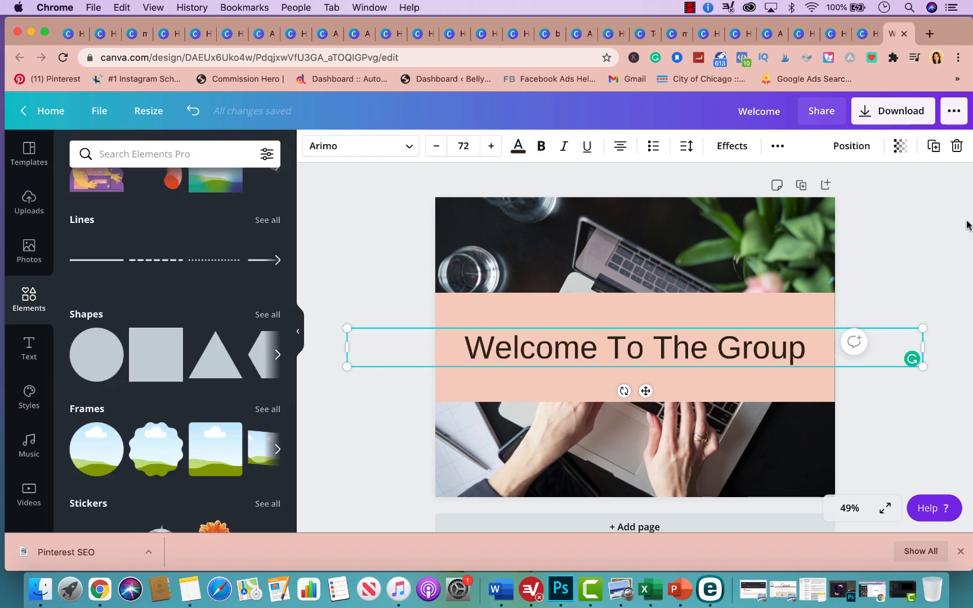
pyautogui.click(960, 233)
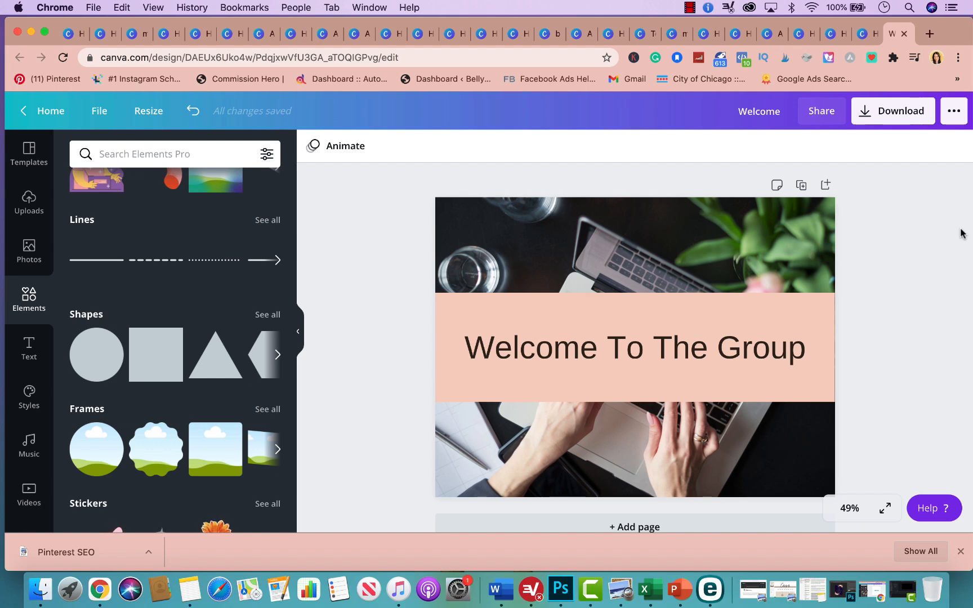
# Make the peach band behind the text semi-transparent so the desk photo shows through.
pyautogui.click(656, 320)
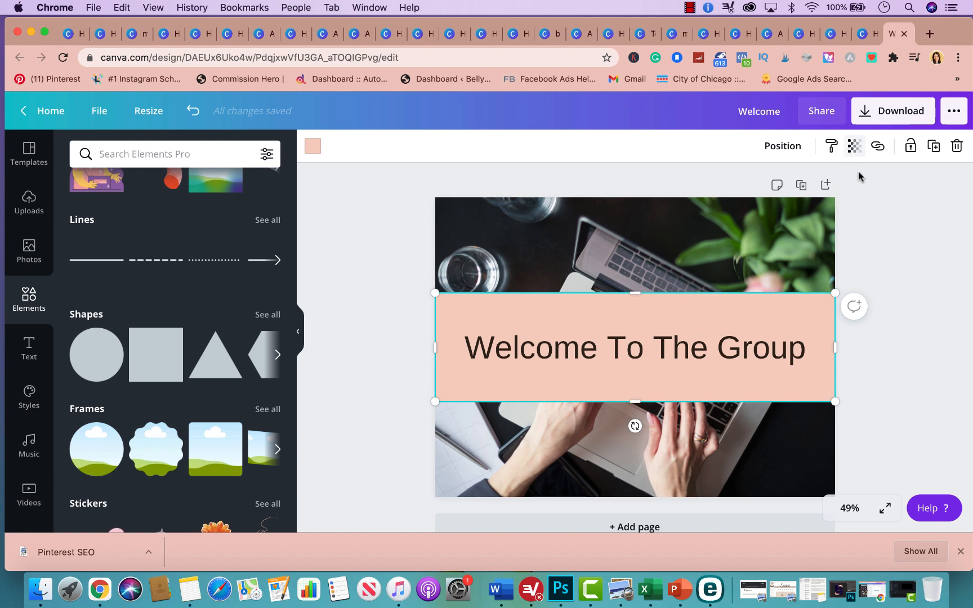
pyautogui.click(854, 146)
pyautogui.moveTo(811, 180); pyautogui.dragTo(791, 183)
pyautogui.click(932, 249)
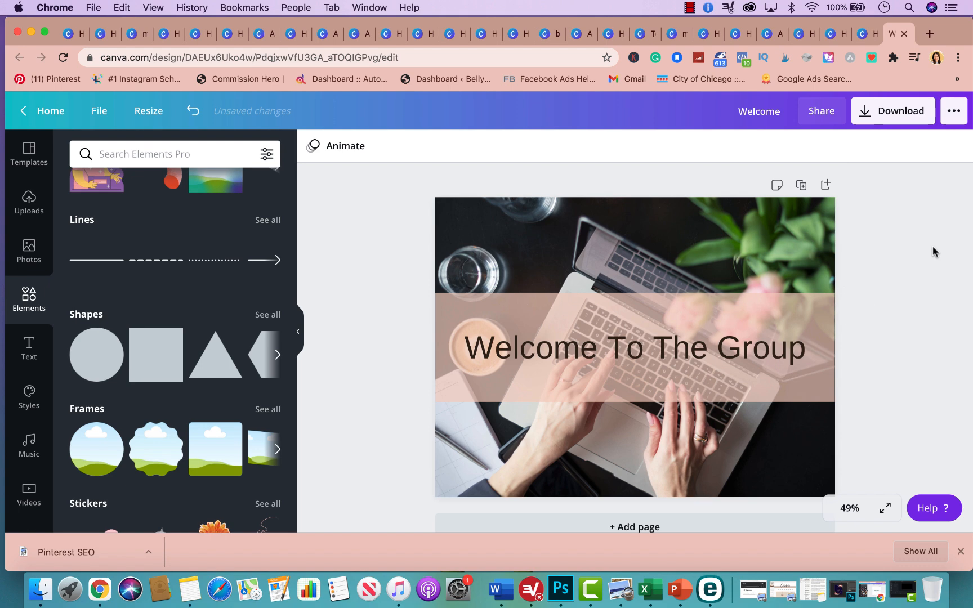
# Stretch the semi-transparent peach band up and down so it covers the full height of the photo.
pyautogui.click(681, 296)
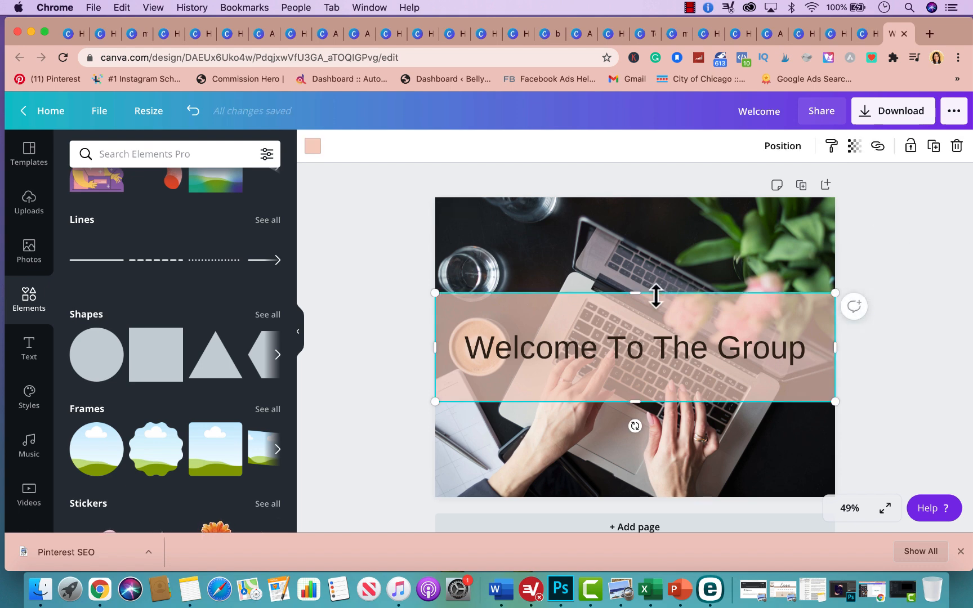
pyautogui.moveTo(631, 287); pyautogui.dragTo(631, 198)
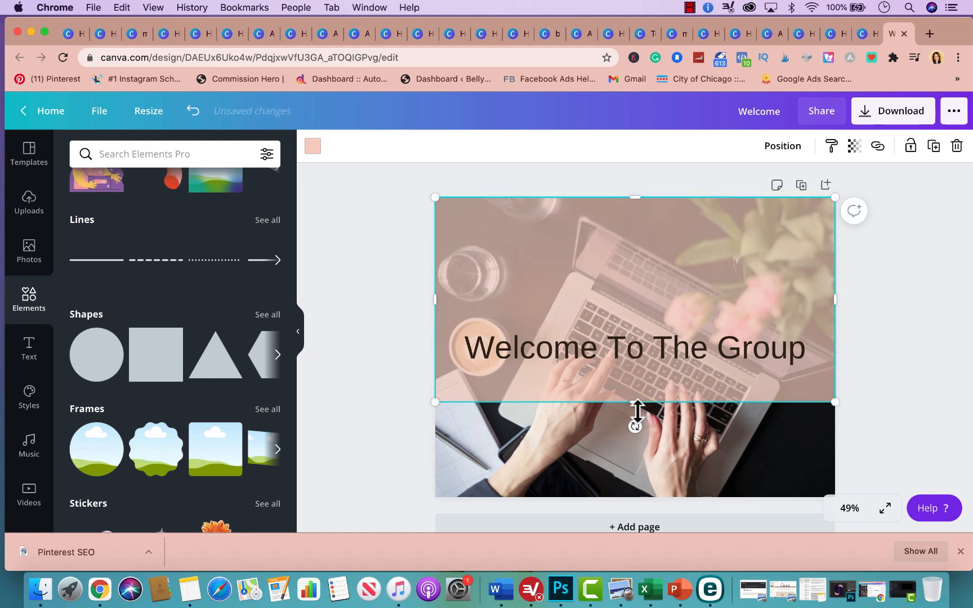
pyautogui.moveTo(635, 418); pyautogui.dragTo(640, 502)
pyautogui.click(914, 393)
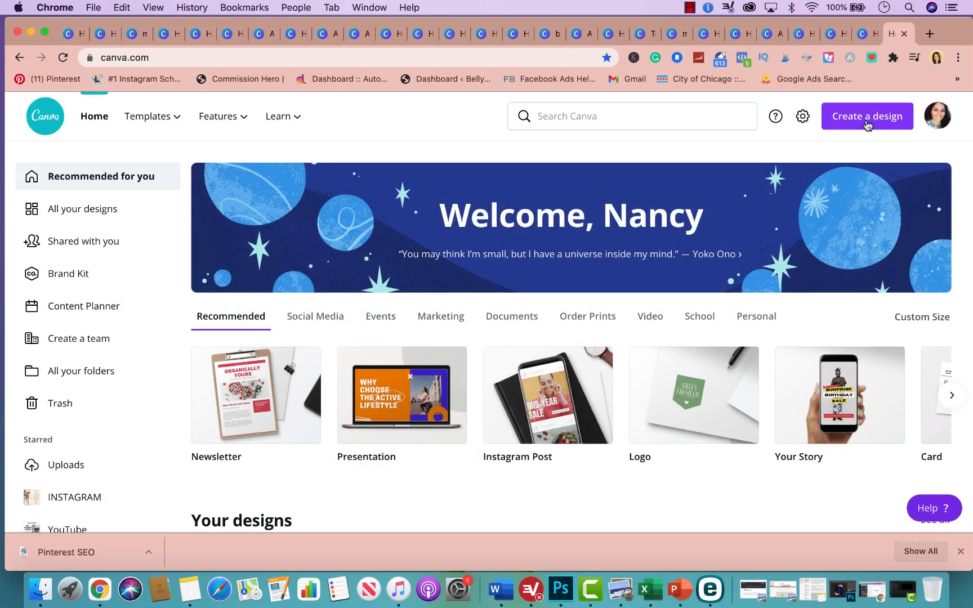
# Create a new blank design with a custom size of 2000 x 2000 px.
pyautogui.click(859, 130)
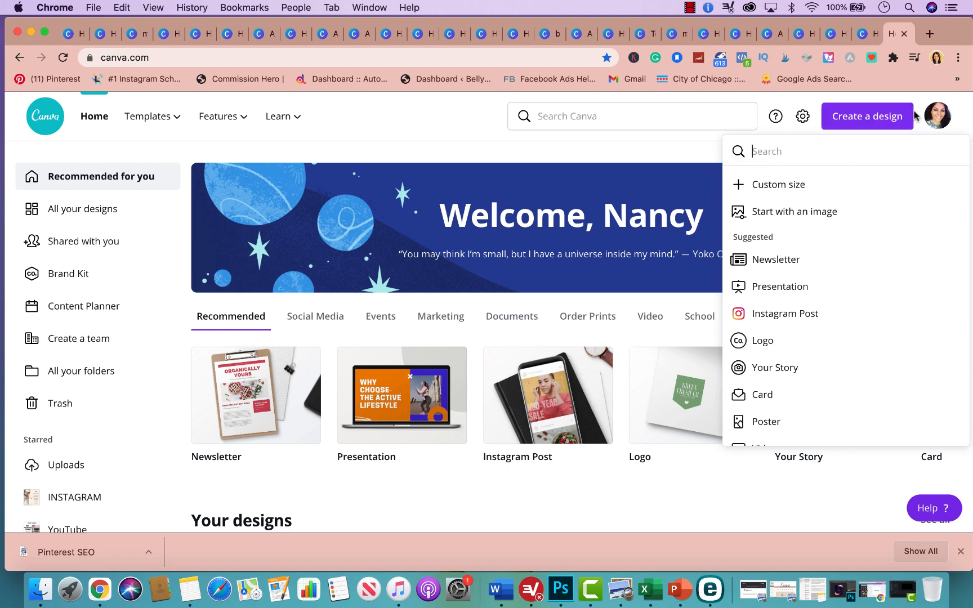
pyautogui.click(784, 186)
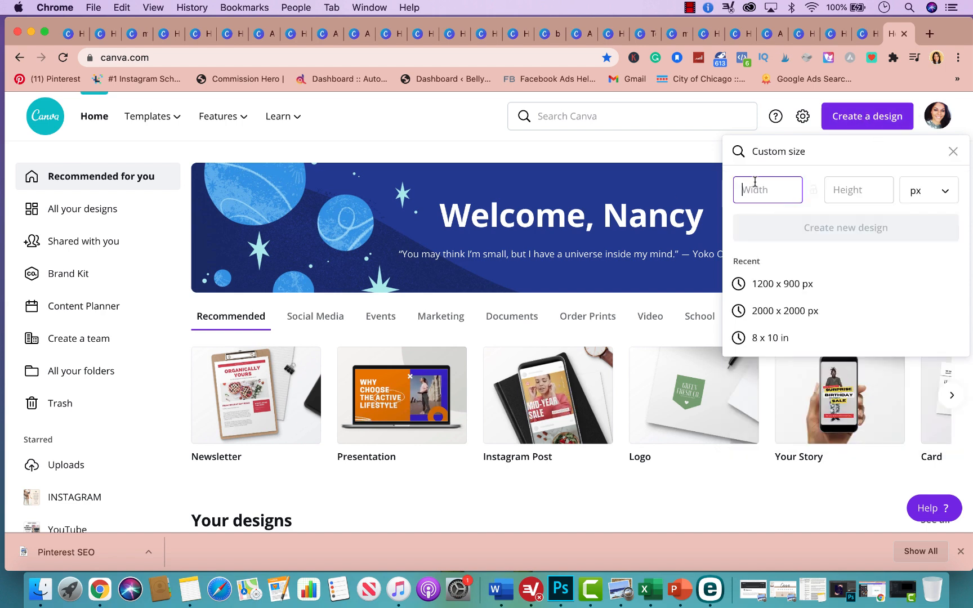
pyautogui.write('20002')
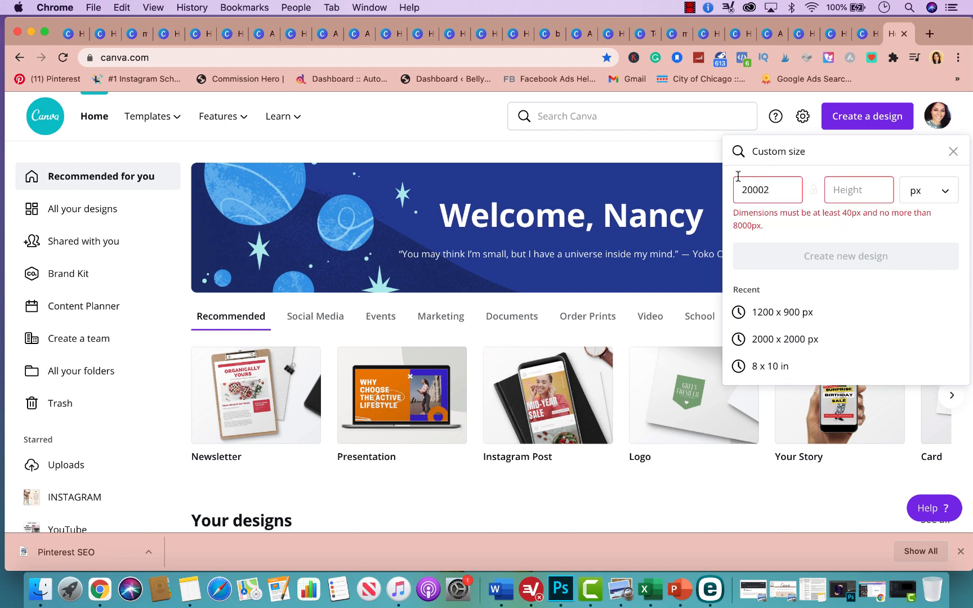
pyautogui.press('BackSpace')
pyautogui.press('Tab')
pyautogui.write('2000')
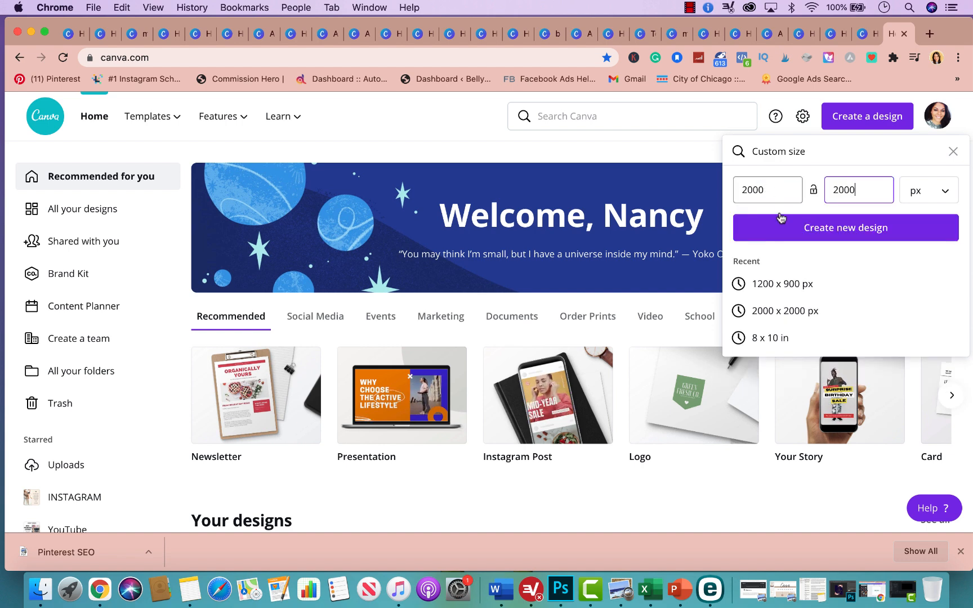
pyautogui.click(779, 219)
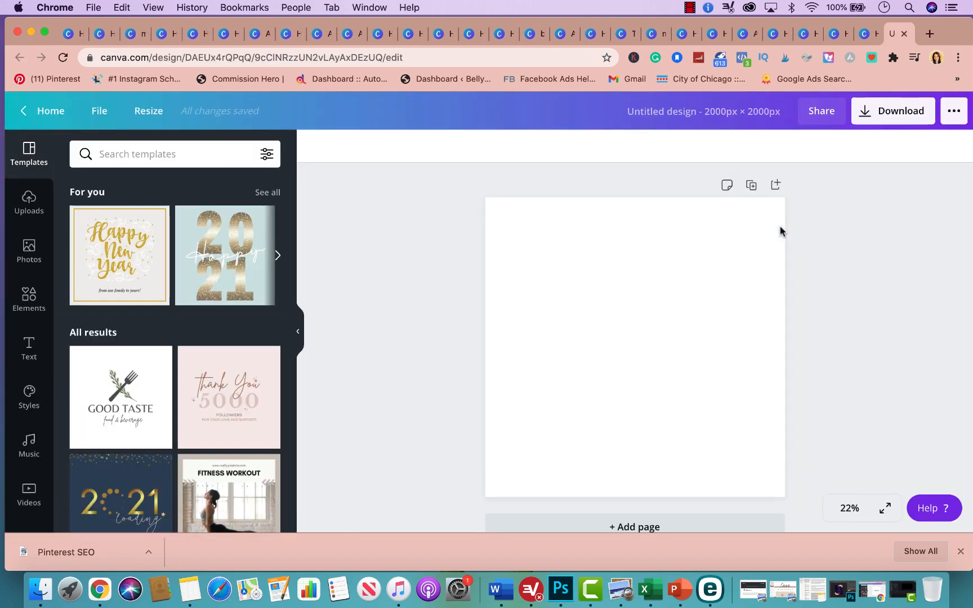
# Start uploading media to the blank design with the device as the source.
pyautogui.click(29, 205)
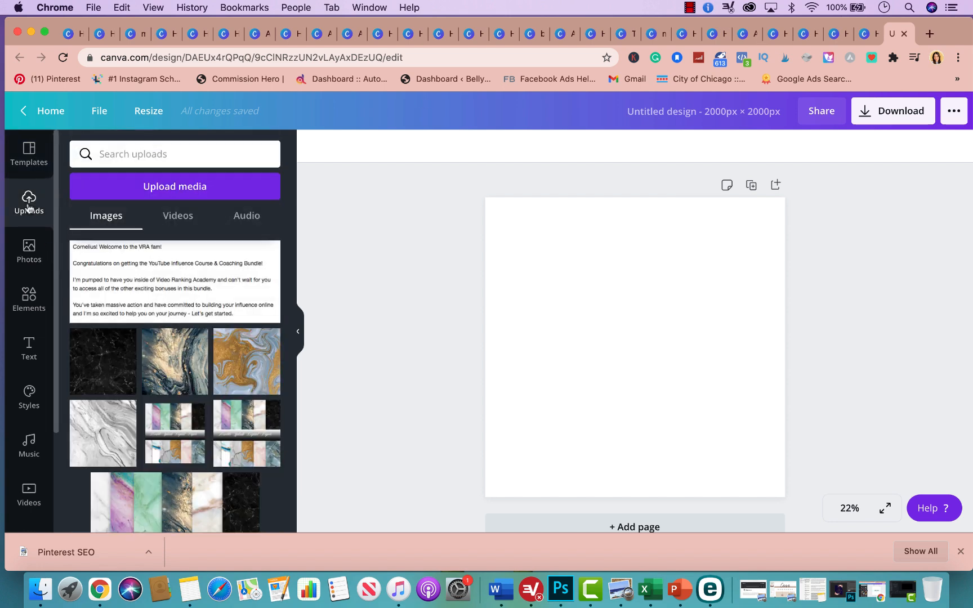
pyautogui.click(112, 192)
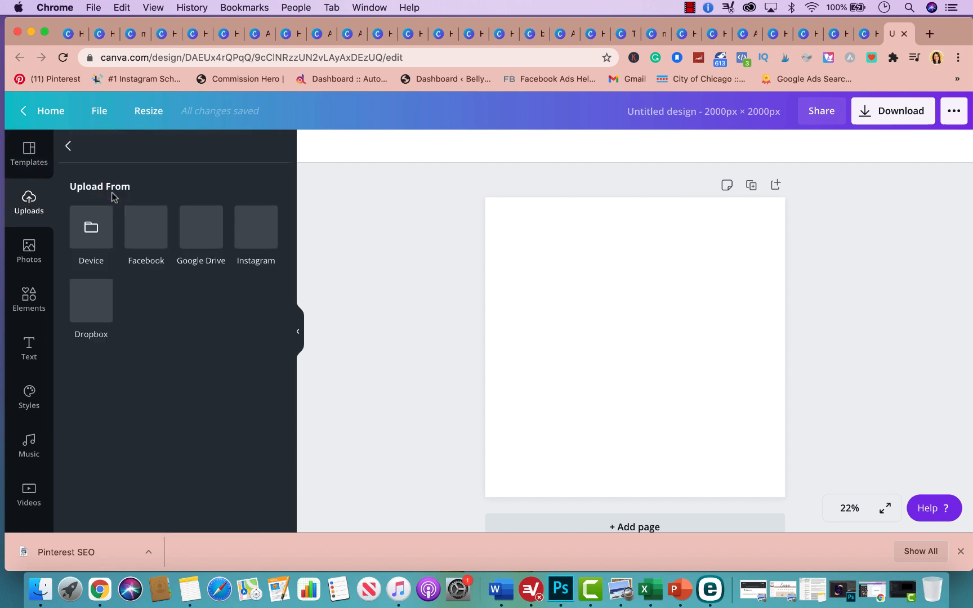
pyautogui.click(94, 230)
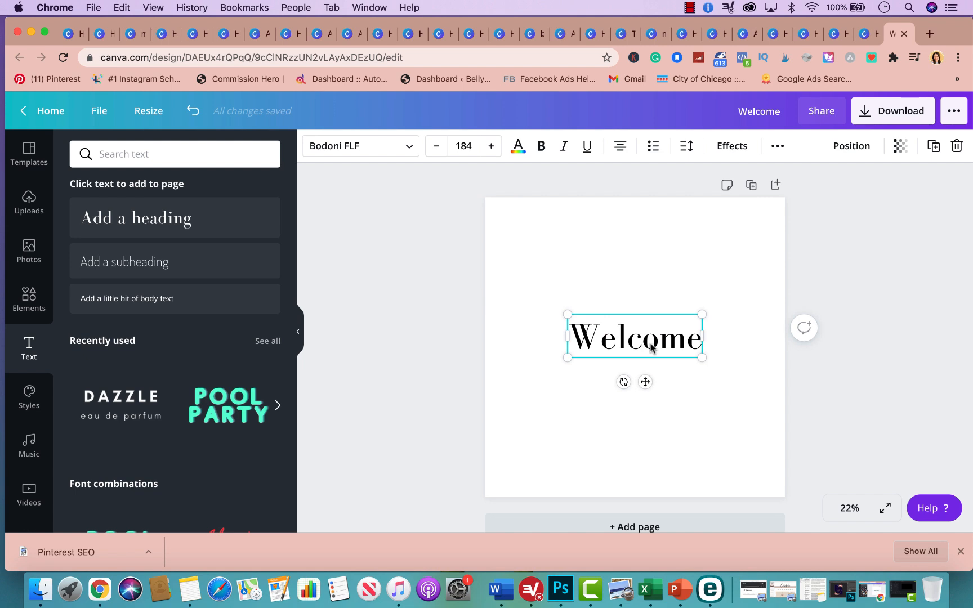
# Convert the "Welcome" heading in the square design to uppercase.
pyautogui.click(651, 346)
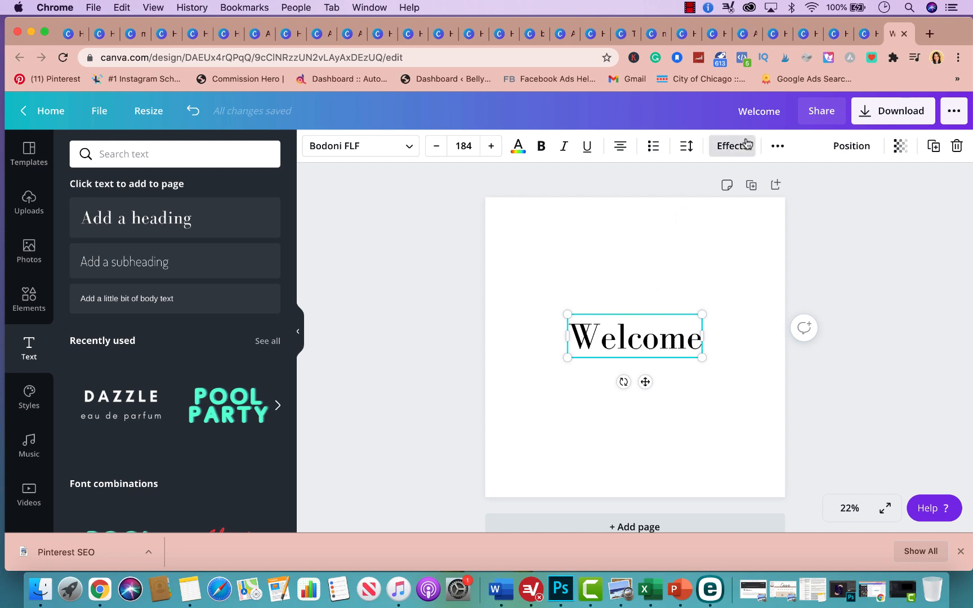
pyautogui.click(773, 147)
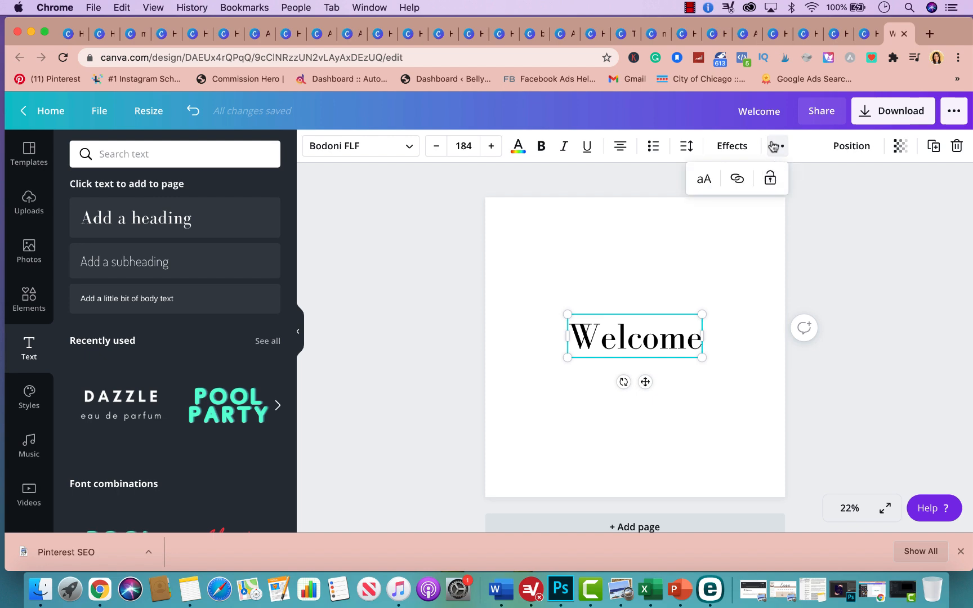
pyautogui.click(707, 179)
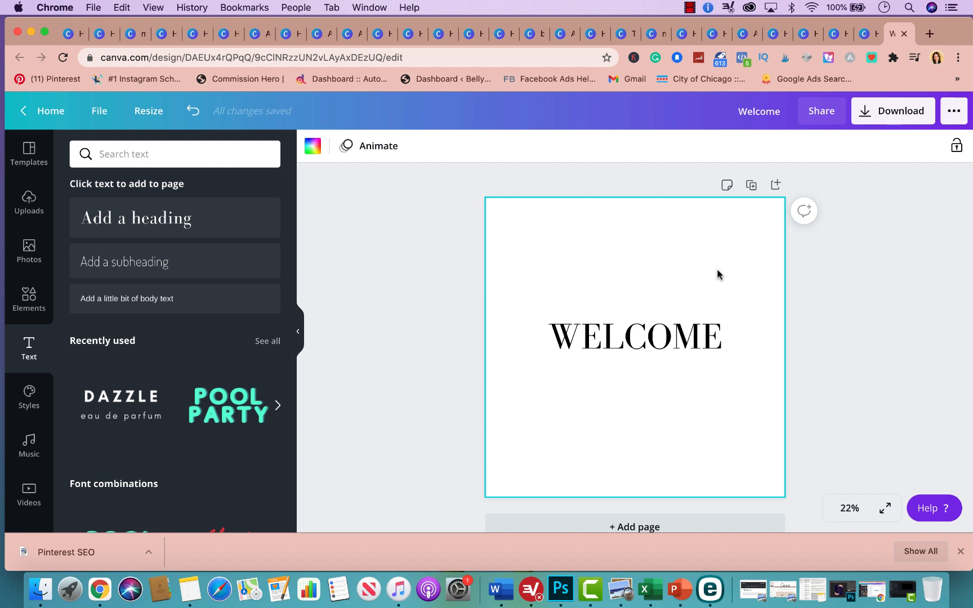
# Write a note on the WELCOME page beginning with "This is the p".
pyautogui.click(726, 186)
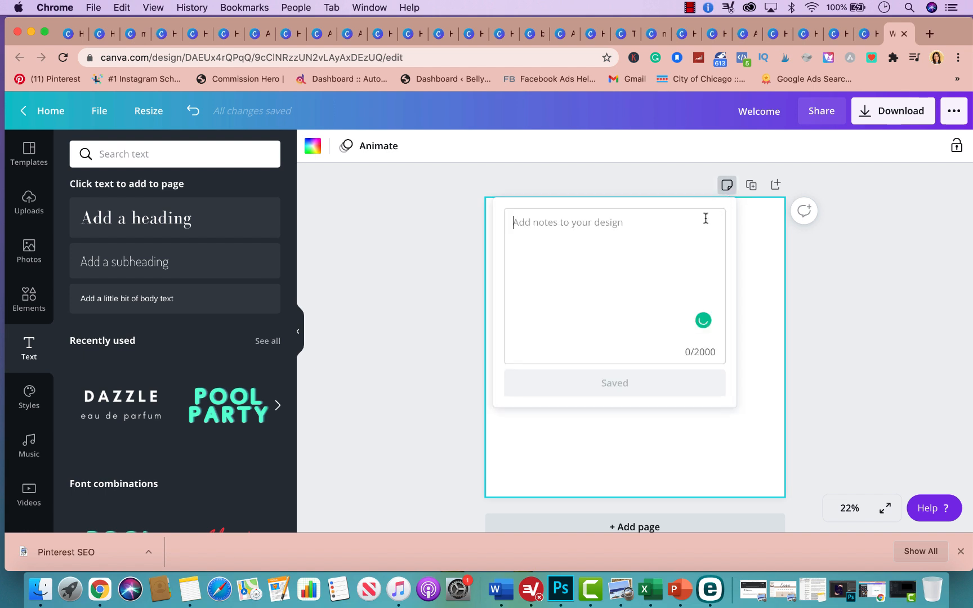
pyautogui.write('This is the p')
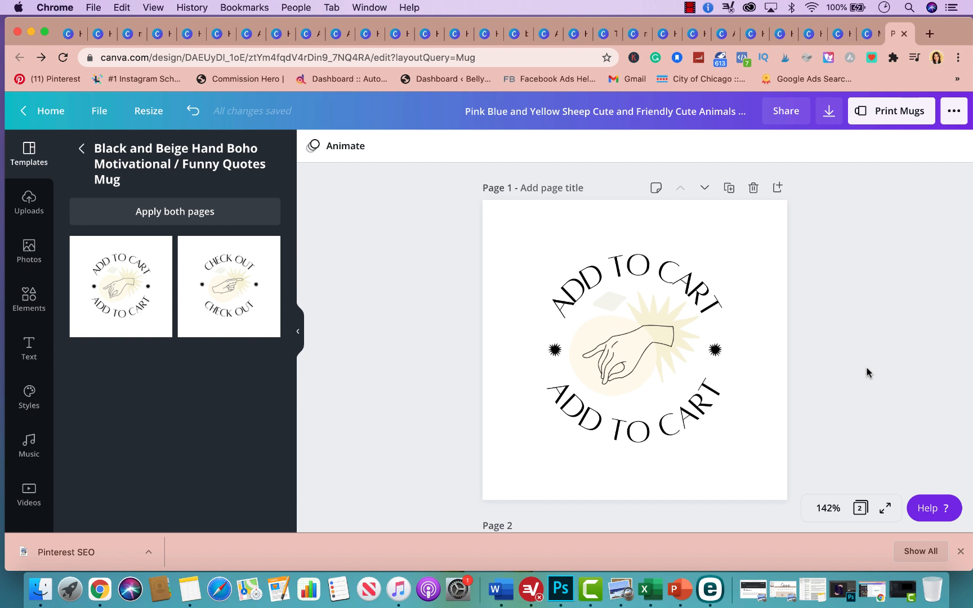
# Look through the publishing options for the "ADD TO CART" mug design and open the Embed option.
pyautogui.click(960, 116)
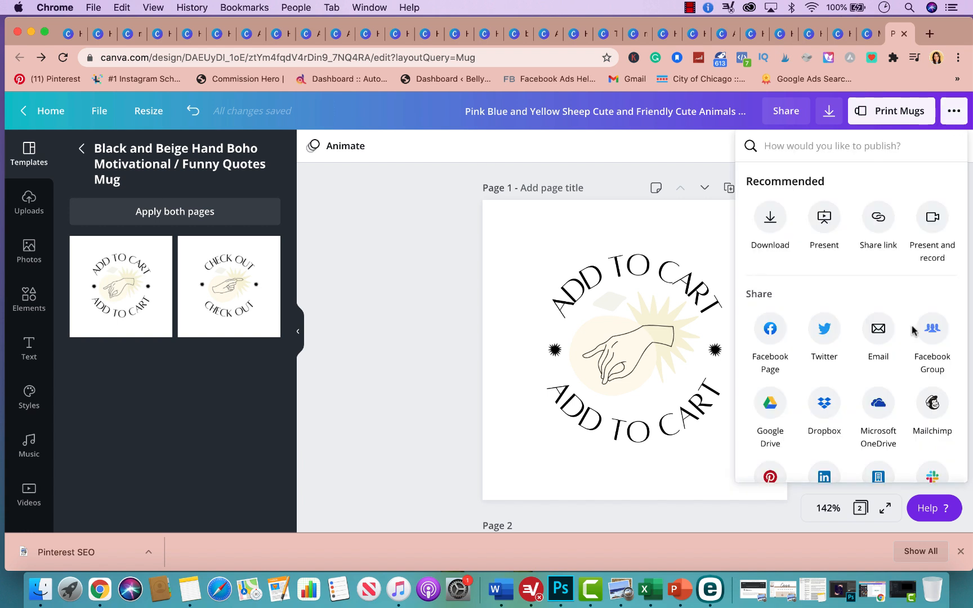
pyautogui.scroll(-5, 914, 327)
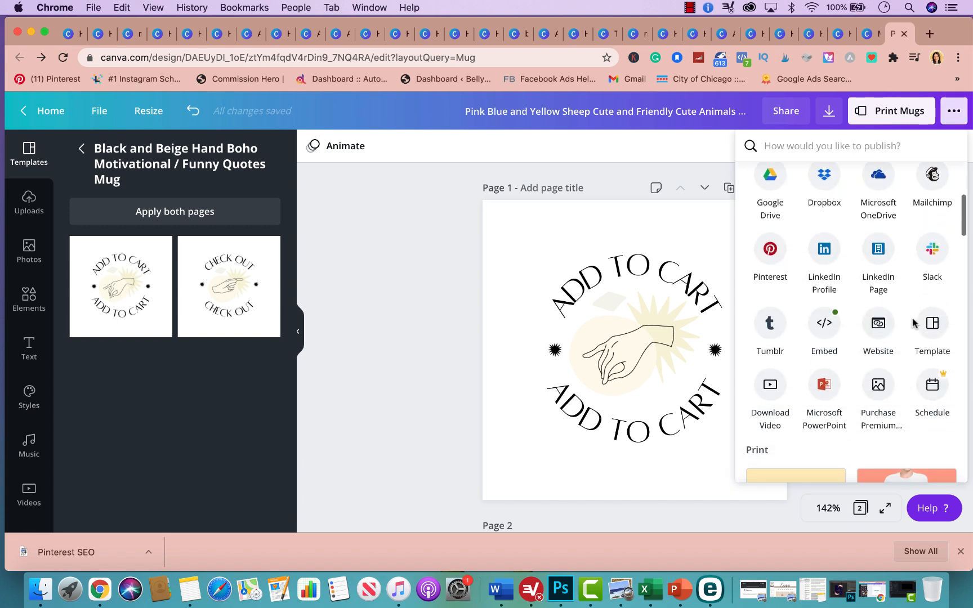
pyautogui.click(824, 322)
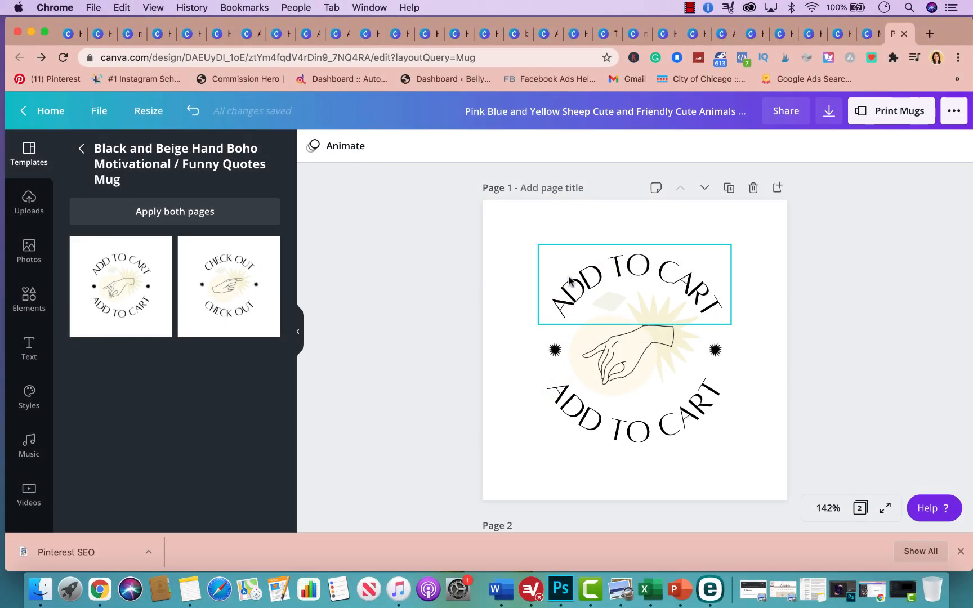
# Browse the Handwriting fonts for the upper curved "ADD TO CART" text on page 1.
pyautogui.click(569, 282)
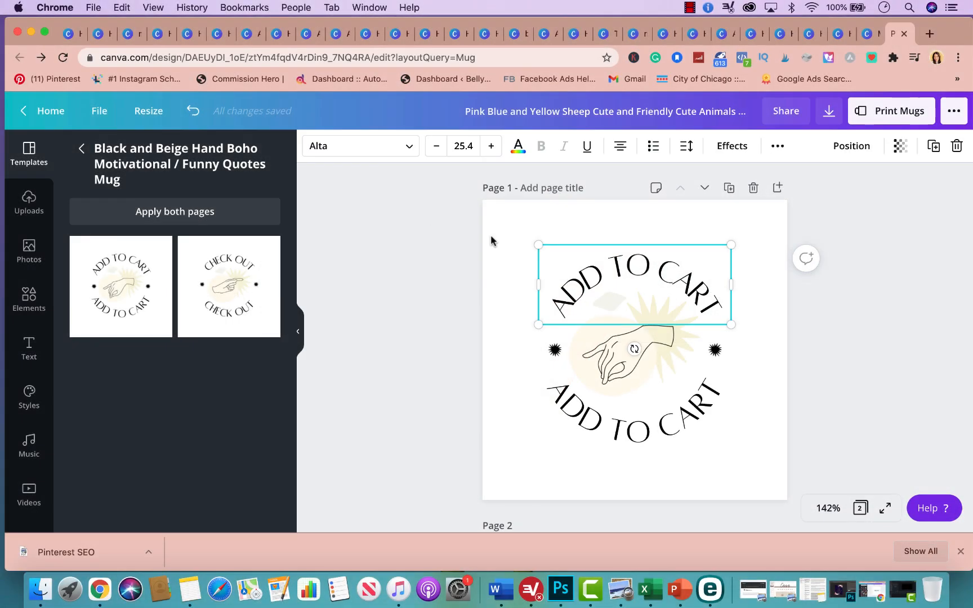
pyautogui.click(396, 149)
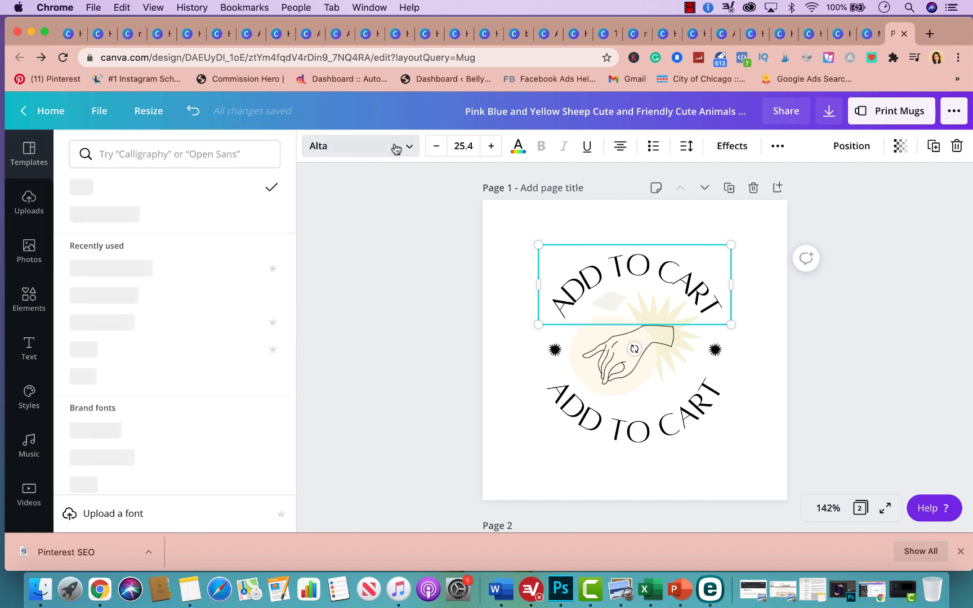
pyautogui.click(166, 152)
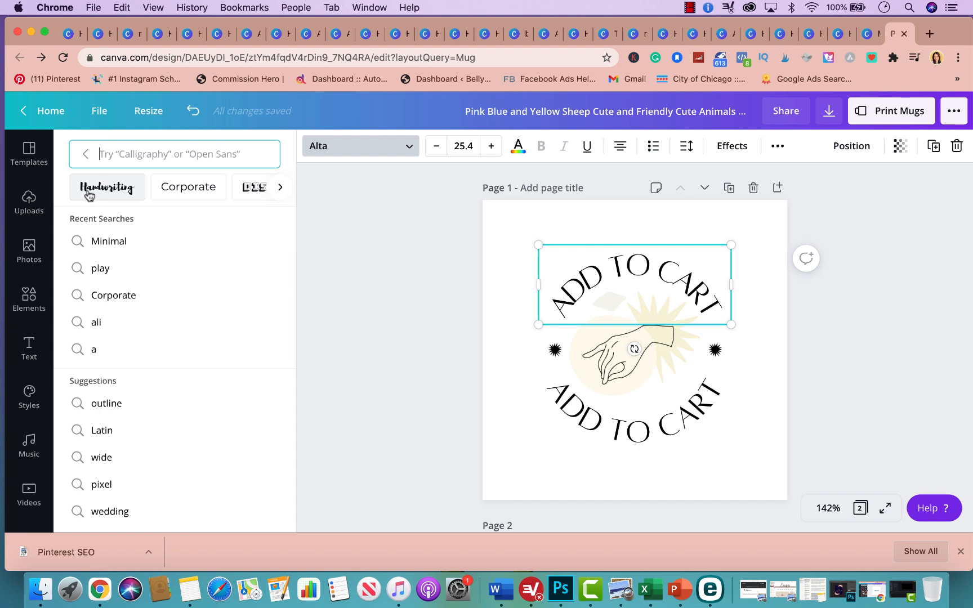
pyautogui.click(88, 194)
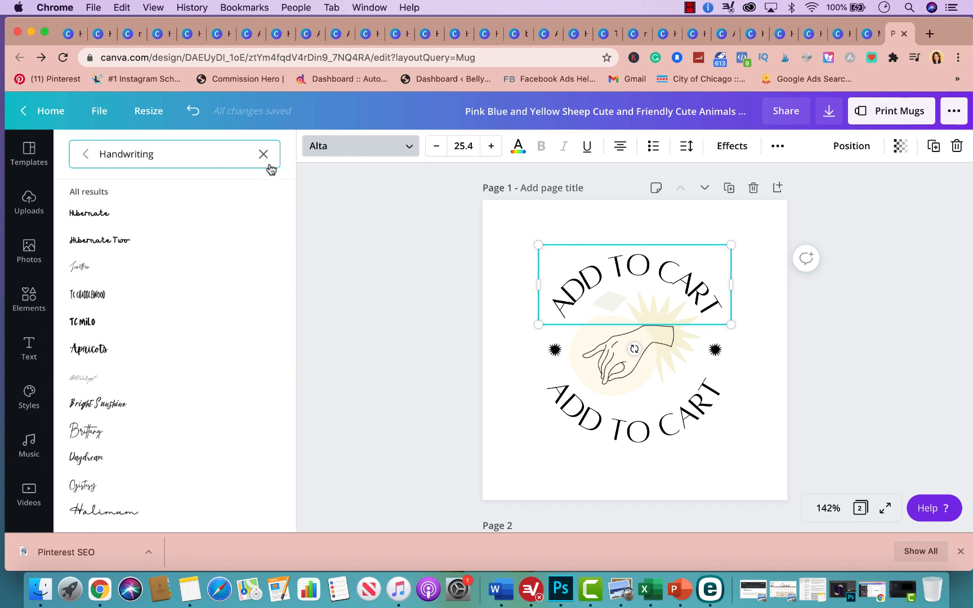
pyautogui.scroll(-5, 188, 336)
pyautogui.scroll(5, 189, 336)
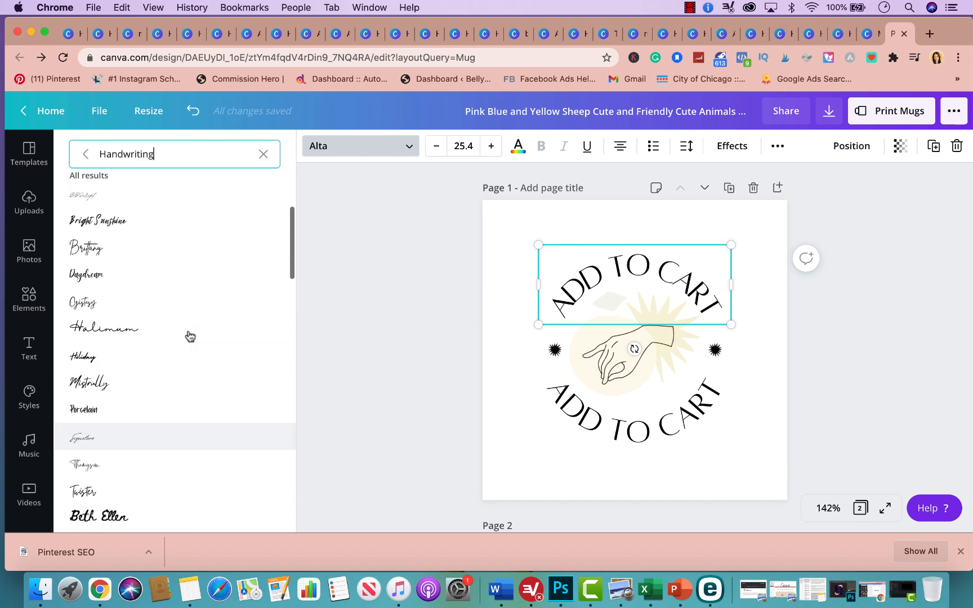
# Replace the Handwriting font search with Corporate and look through the Corporate fonts.
pyautogui.click(266, 160)
pyautogui.click(184, 192)
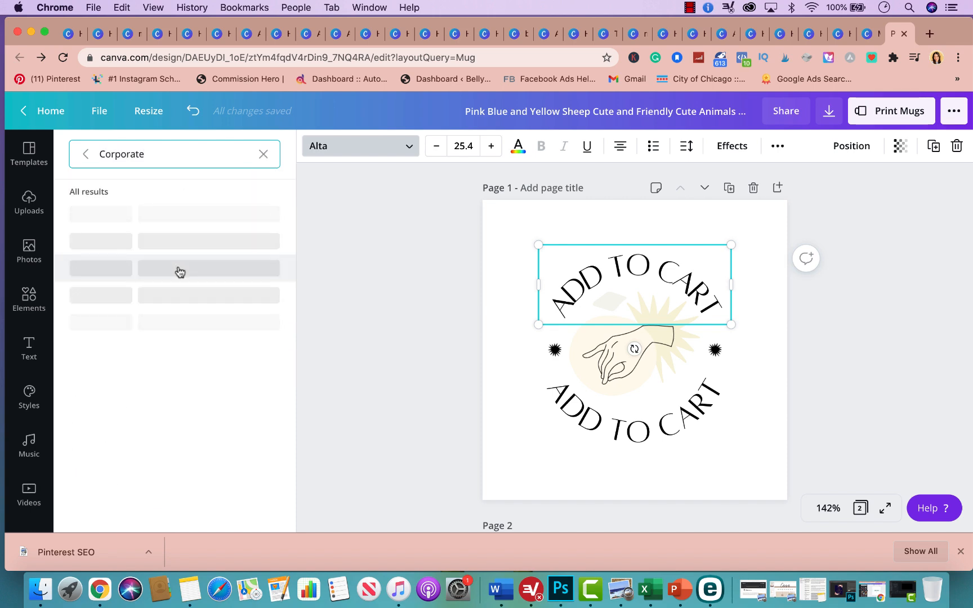
pyautogui.scroll(-5, 161, 352)
pyautogui.scroll(5, 161, 352)
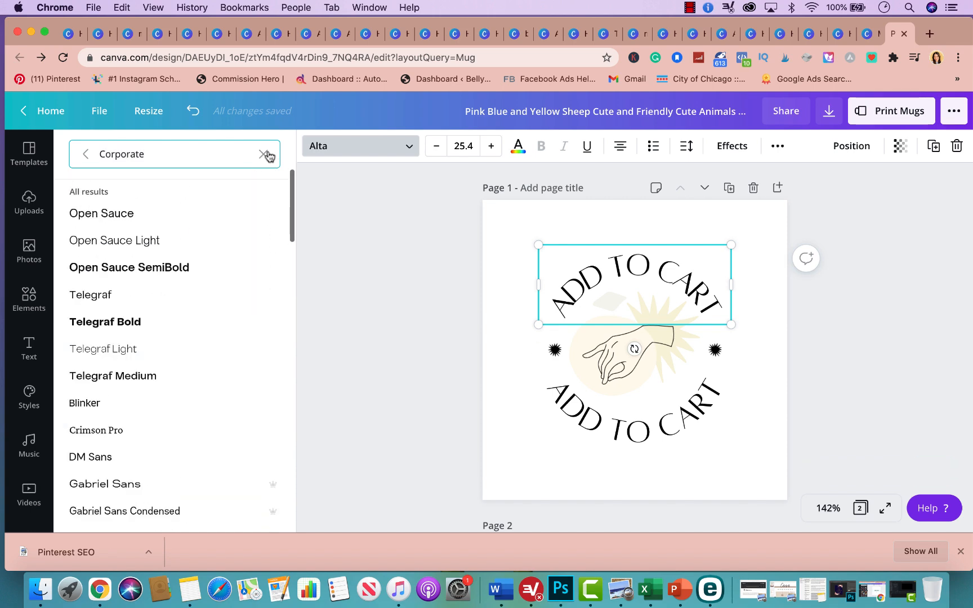
# Replace the Corporate font search with the Bold style and look through the Bold fonts.
pyautogui.click(263, 154)
pyautogui.click(281, 188)
pyautogui.click(281, 189)
pyautogui.click(281, 189)
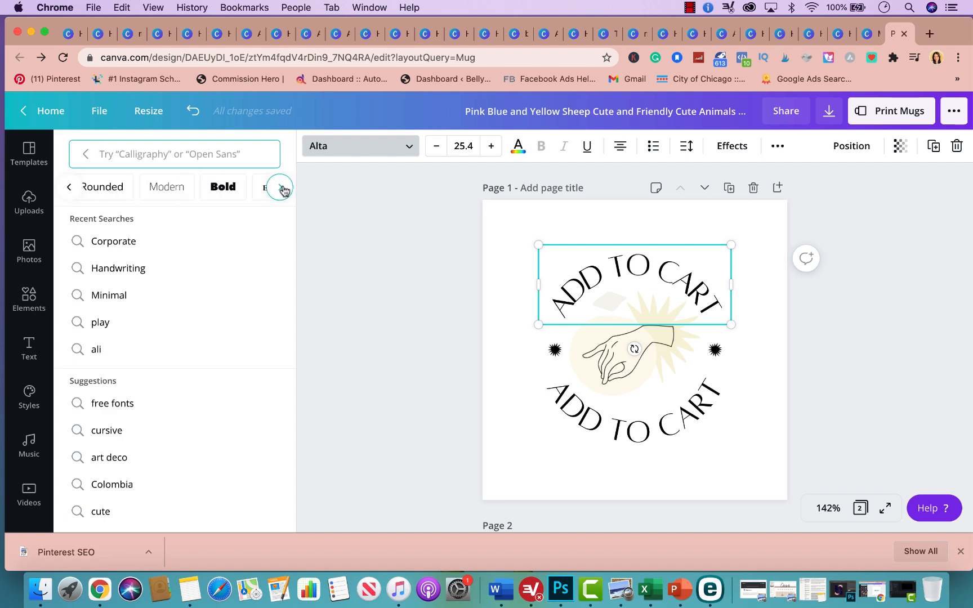
pyautogui.click(223, 188)
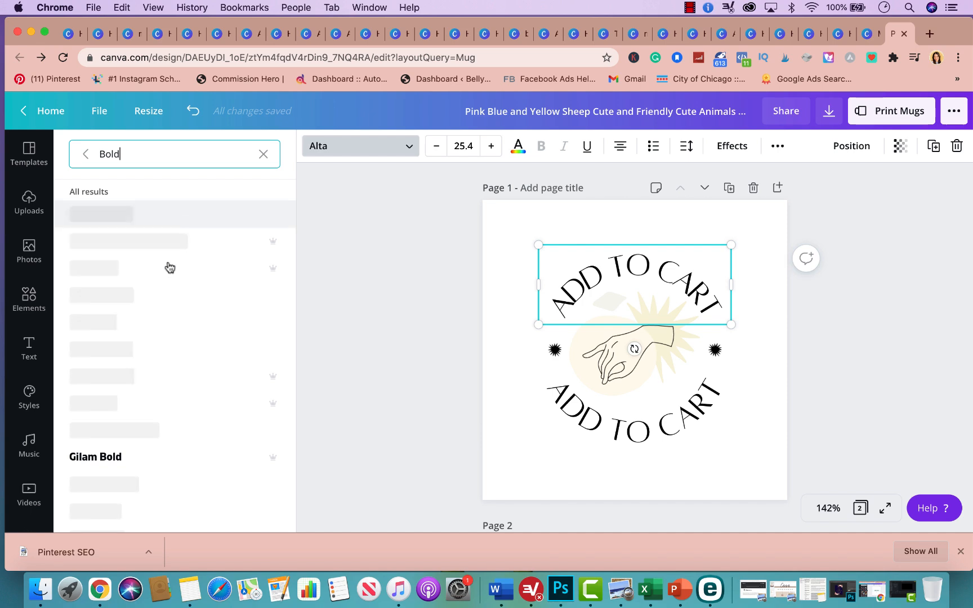
pyautogui.scroll(-10, 157, 442)
pyautogui.scroll(10, 158, 442)
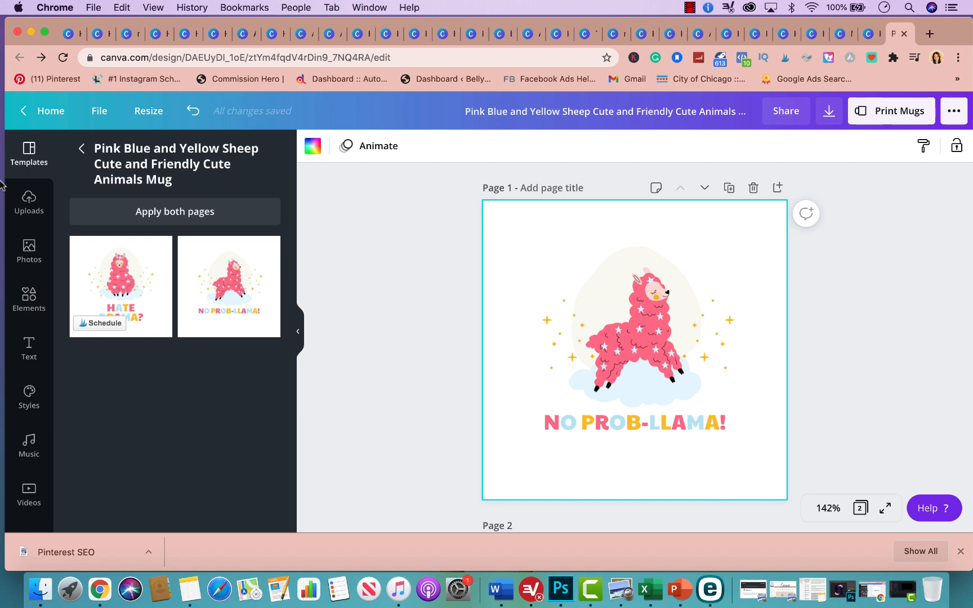
# Open the music library of the llama mug design and browse the Happy and Instrumental categories.
pyautogui.click(27, 460)
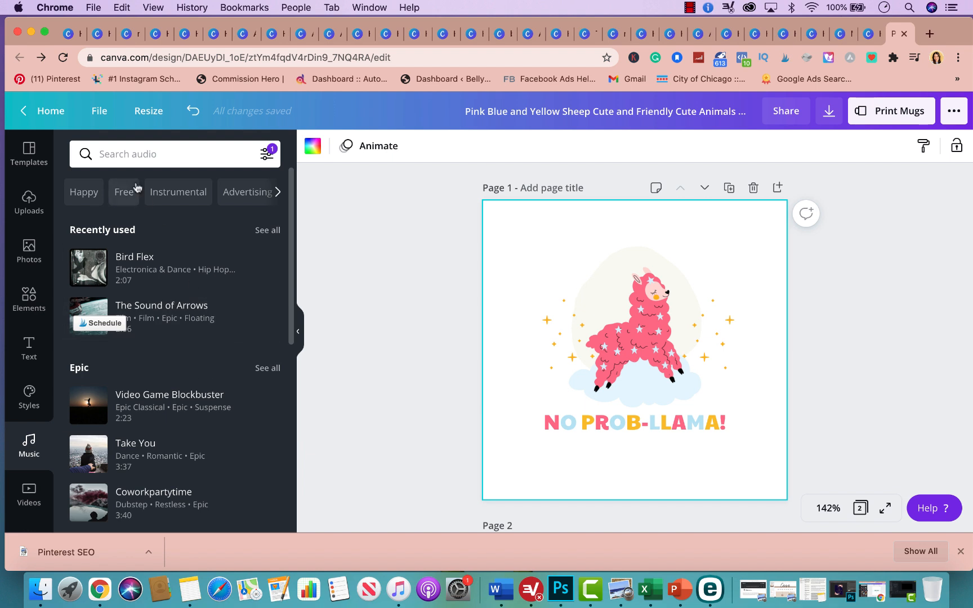
pyautogui.click(90, 198)
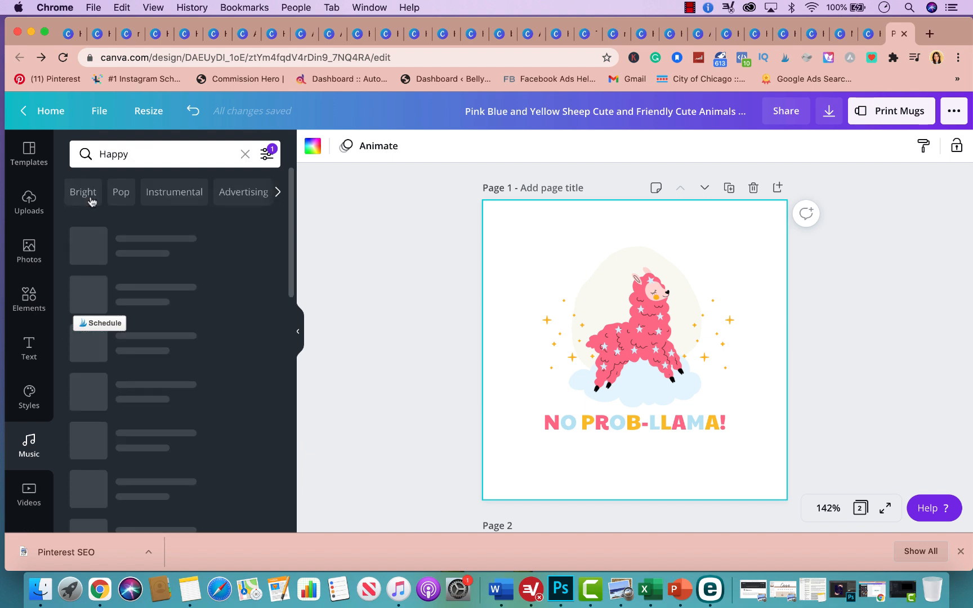
pyautogui.click(172, 196)
pyautogui.click(279, 193)
pyautogui.click(280, 193)
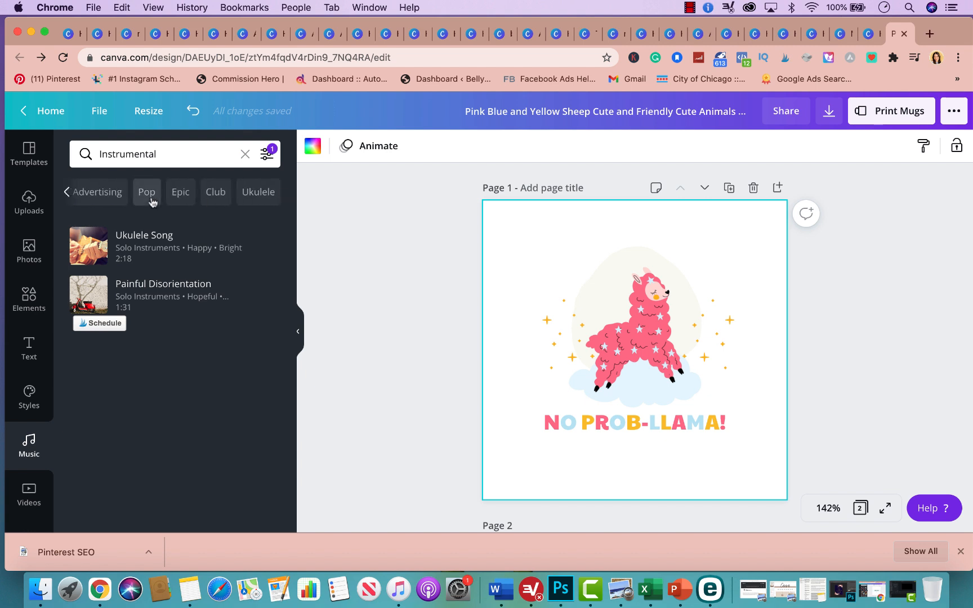
# Go through the remaining music categories, filter the audio by Bright and look through its tracks.
pyautogui.click(150, 199)
pyautogui.click(278, 194)
pyautogui.click(278, 194)
pyautogui.click(278, 194)
pyautogui.click(278, 194)
pyautogui.click(278, 194)
pyautogui.click(278, 195)
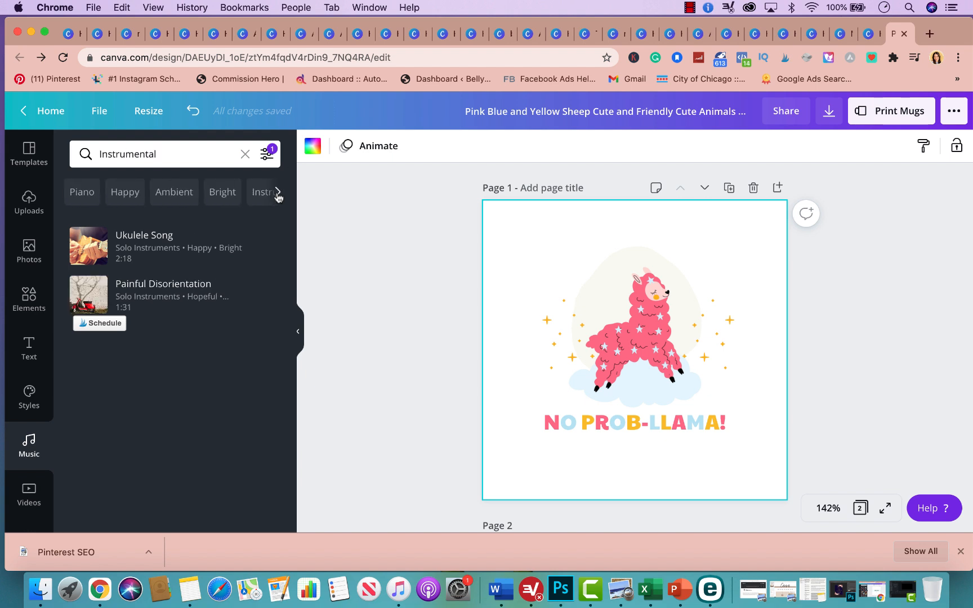
pyautogui.click(227, 197)
pyautogui.scroll(-1, 177, 386)
pyautogui.scroll(-3, 177, 386)
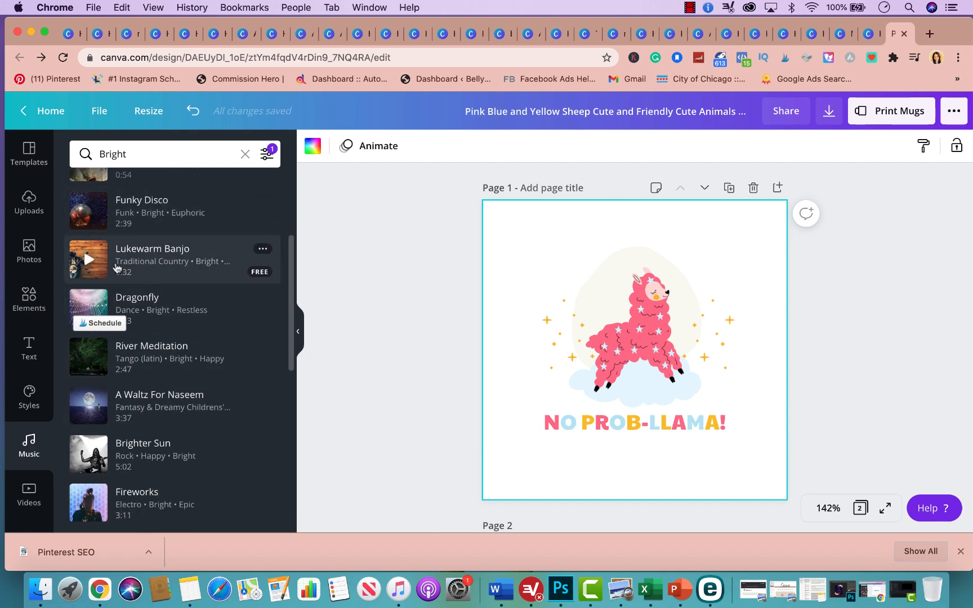
# Return to the home page and open the collection of designs shared with the account.
pyautogui.click(607, 367)
pyautogui.click(418, 402)
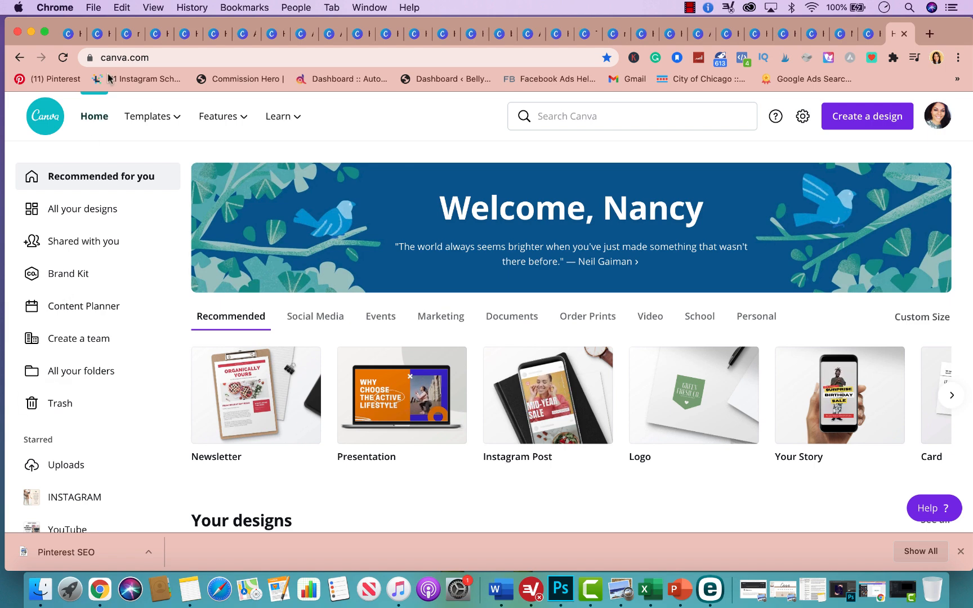
pyautogui.click(72, 241)
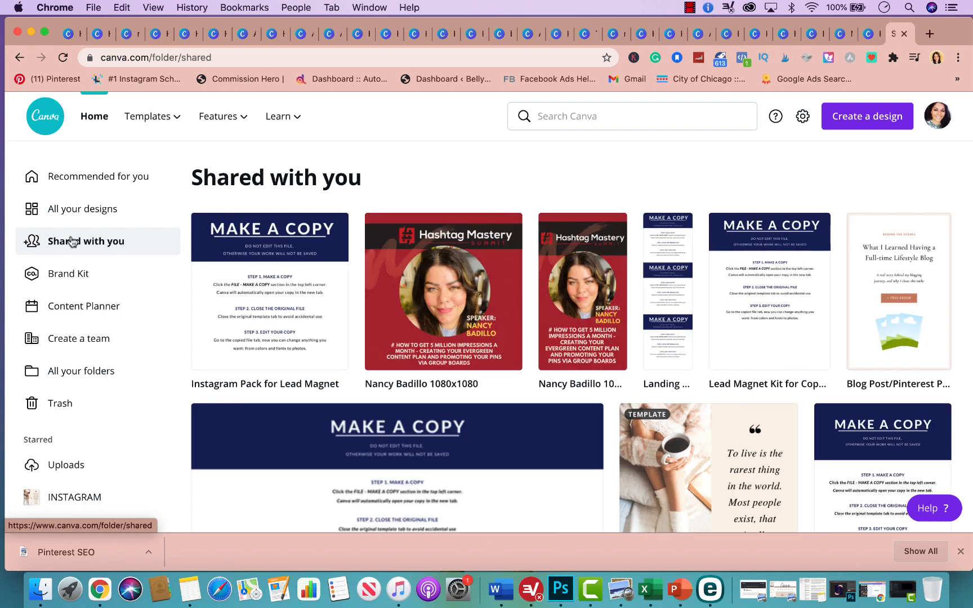